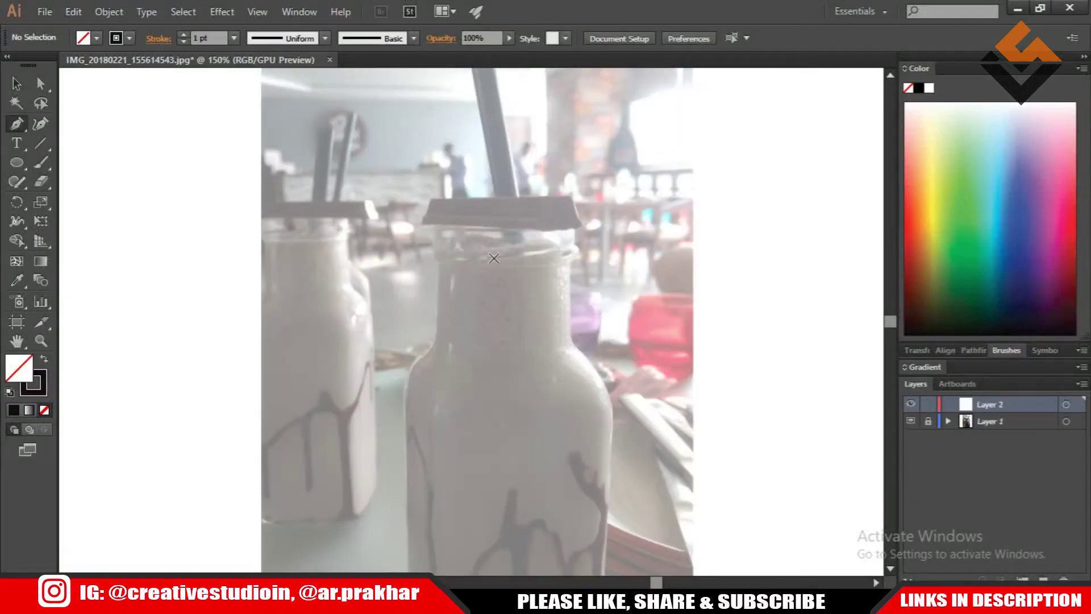
Dim the placed milkshake photo, lock it on Layer 1, and add an empty Layer 2 above
scroll(494, 258, "up", 5)
Trace the bottle's top edge, right edge, curved rim and upper neck with the Pen
left_click(533, 199)
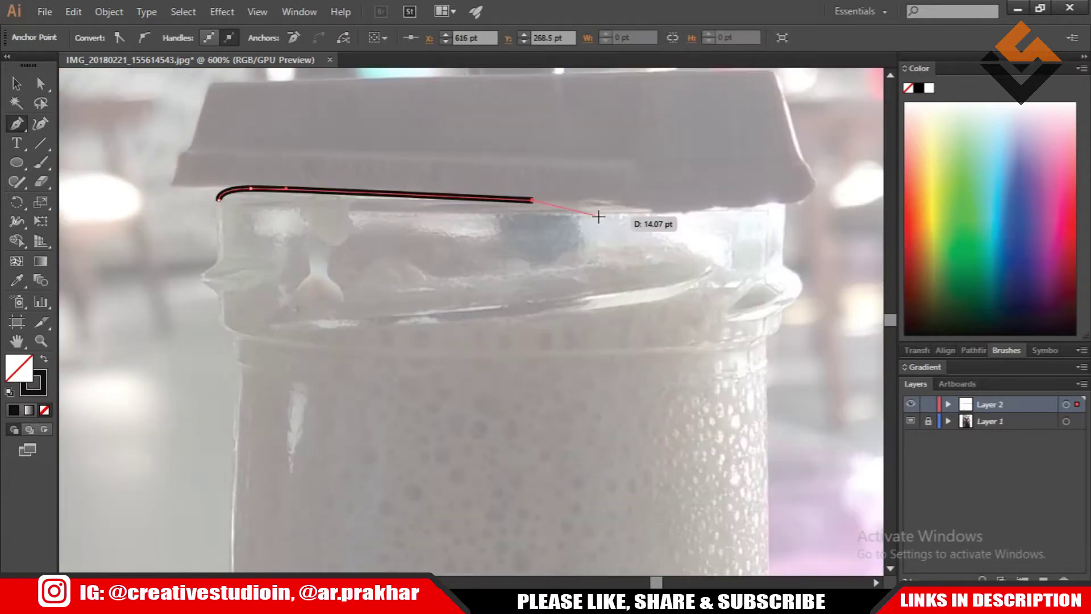
scroll(598, 217, "up", 2)
left_click(625, 214)
left_click(771, 198)
left_click(789, 202)
scroll(789, 201, "down", 3)
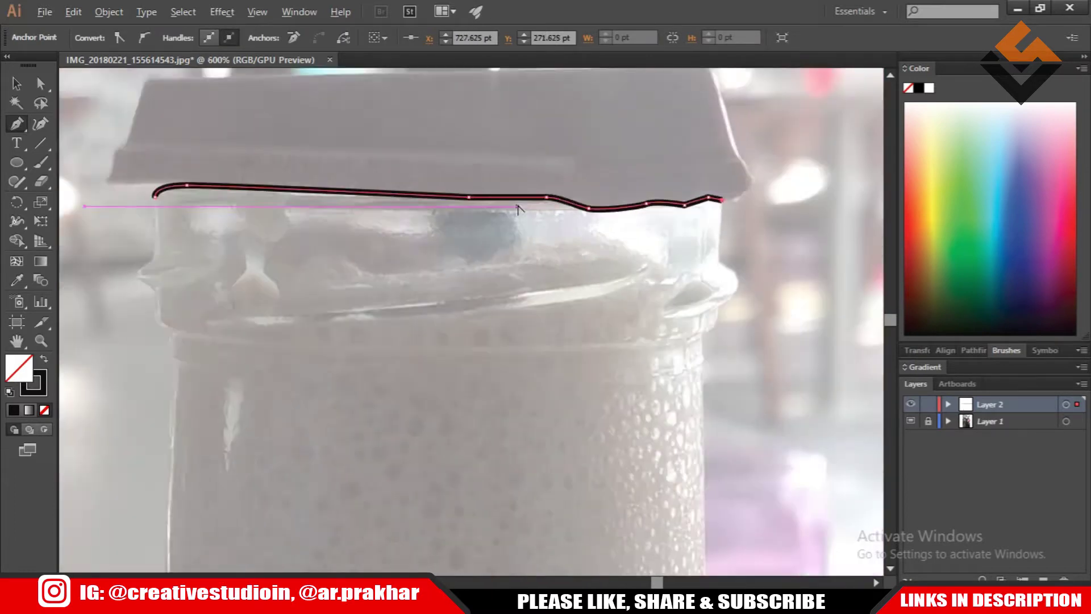
scroll(727, 265, "up", 3)
left_click_drag(578, 321, 595, 325)
scroll(601, 327, "up", 2)
left_click(664, 287)
left_click(663, 316)
scroll(629, 356, "down", 3)
scroll(703, 341, "up", 4)
scroll(595, 325, "down", 3)
Continue the outline down the neck and shoulder, rounding the bottom-right corner
left_click(654, 475)
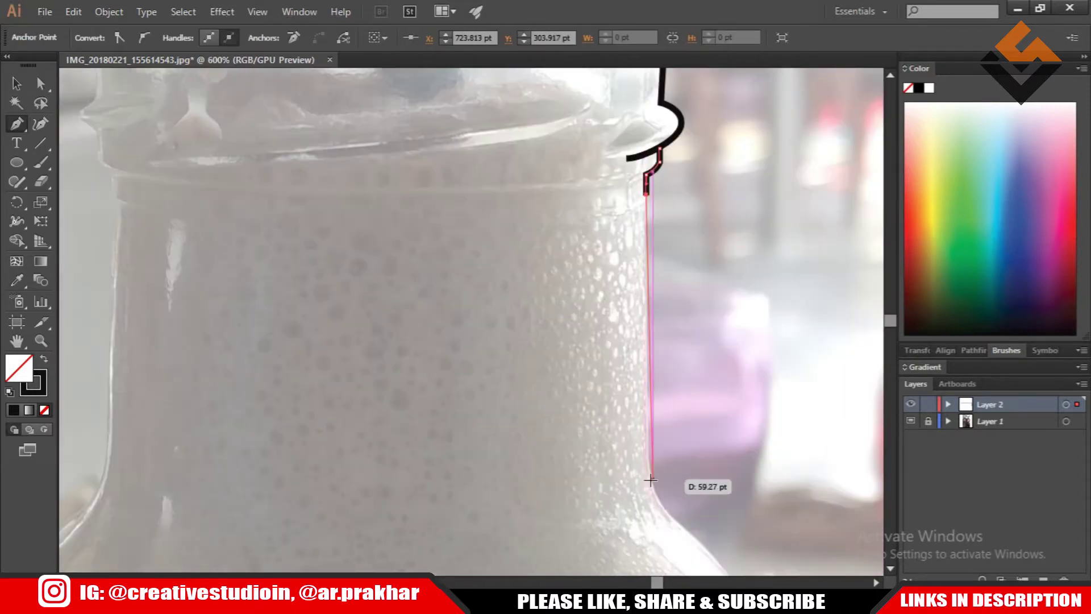
scroll(620, 436, "up", 2)
scroll(695, 475, "down", 1)
left_click(679, 450)
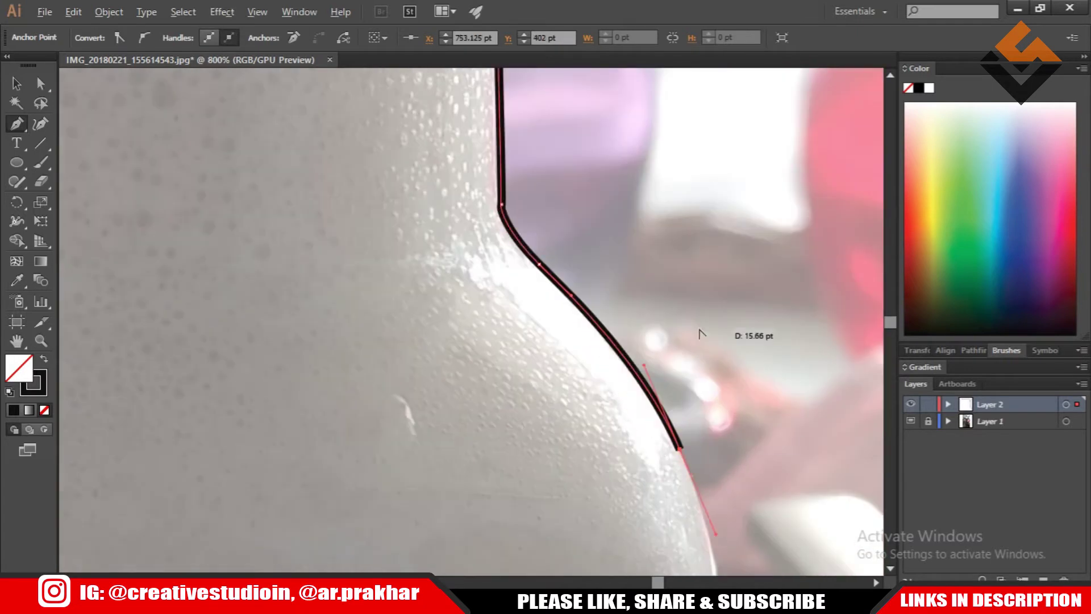
scroll(710, 455, "down", 1)
scroll(713, 480, "down", 2)
scroll(659, 431, "up", 1)
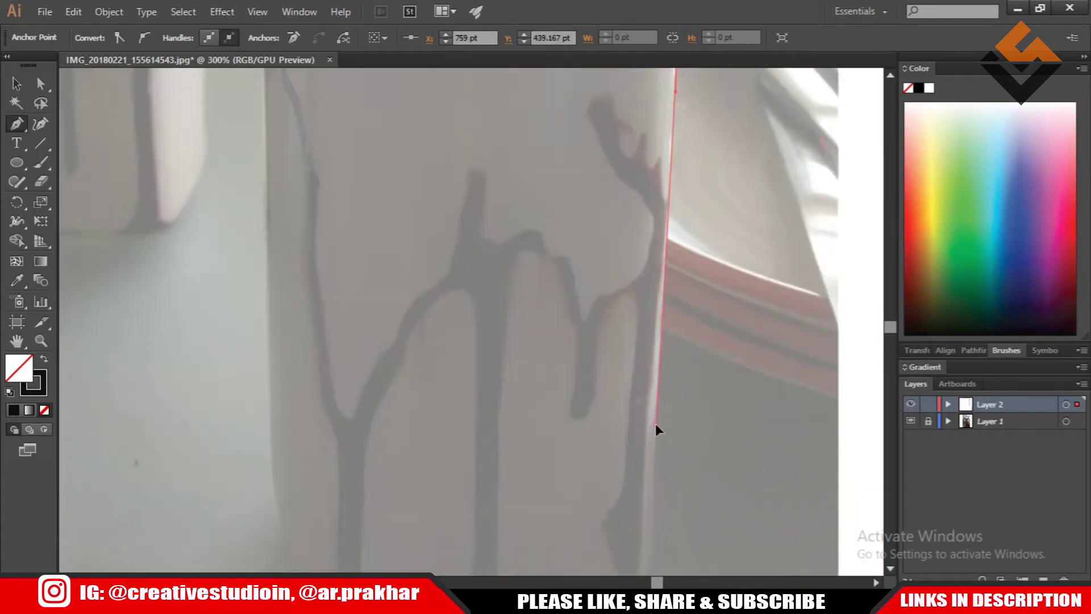
scroll(656, 430, "up", 1)
left_click_drag(633, 481, 566, 531)
scroll(565, 531, "down", 2)
scroll(531, 440, "up", 1)
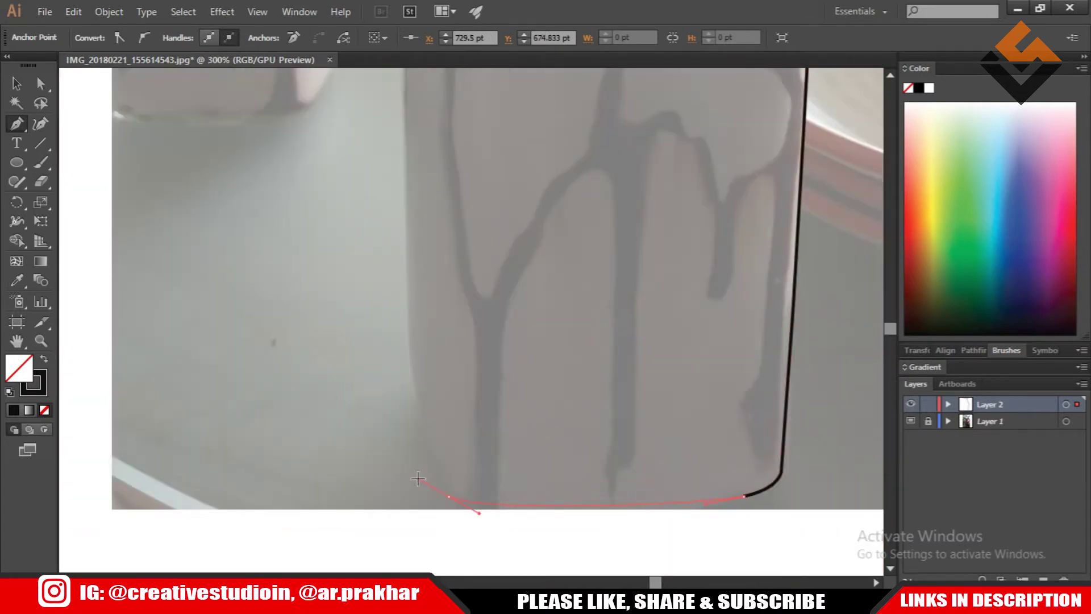
Trace the bottom-left corner and left side up the neck, closing the bottle outline
left_click(417, 479)
scroll(451, 378, "down", 1)
scroll(451, 378, "down", 1)
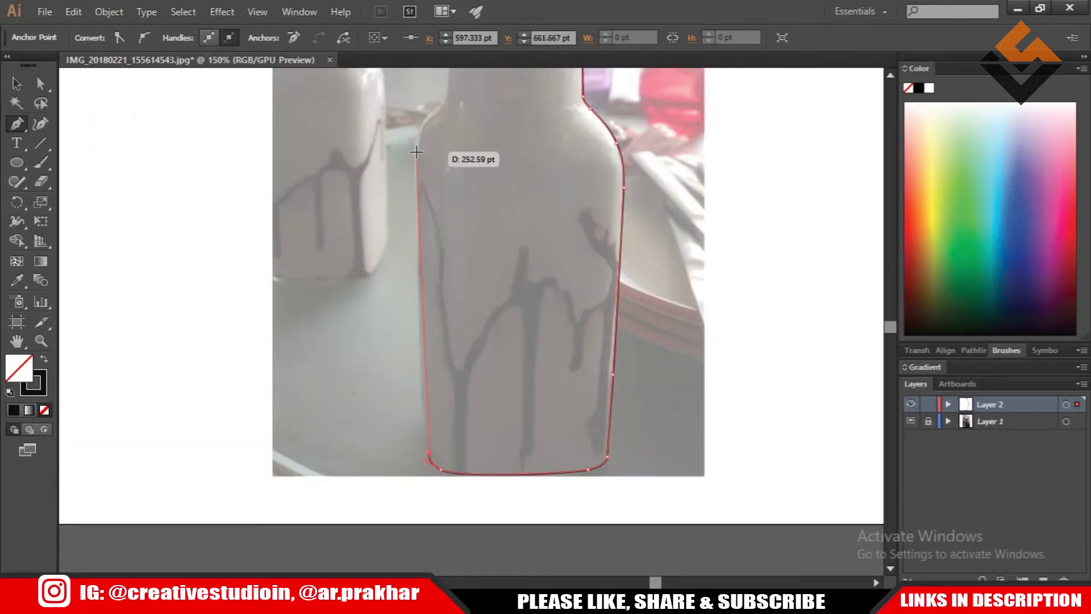
left_click_drag(416, 152, 428, 146)
scroll(428, 146, "up", 3)
scroll(479, 214, "up", 2)
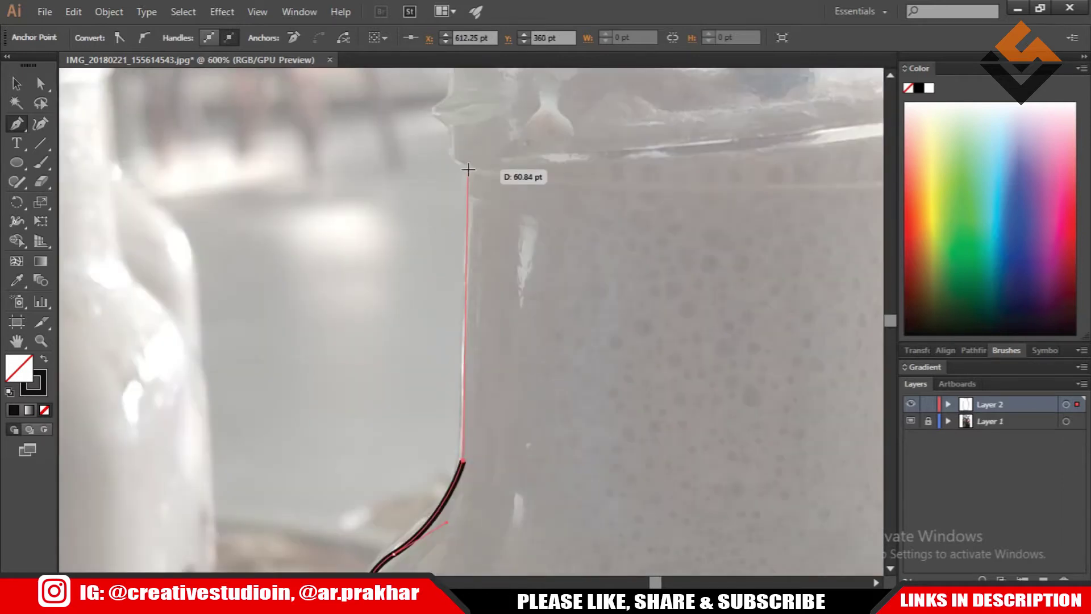
left_click(445, 245)
left_click(421, 196)
scroll(421, 196, "up", 2)
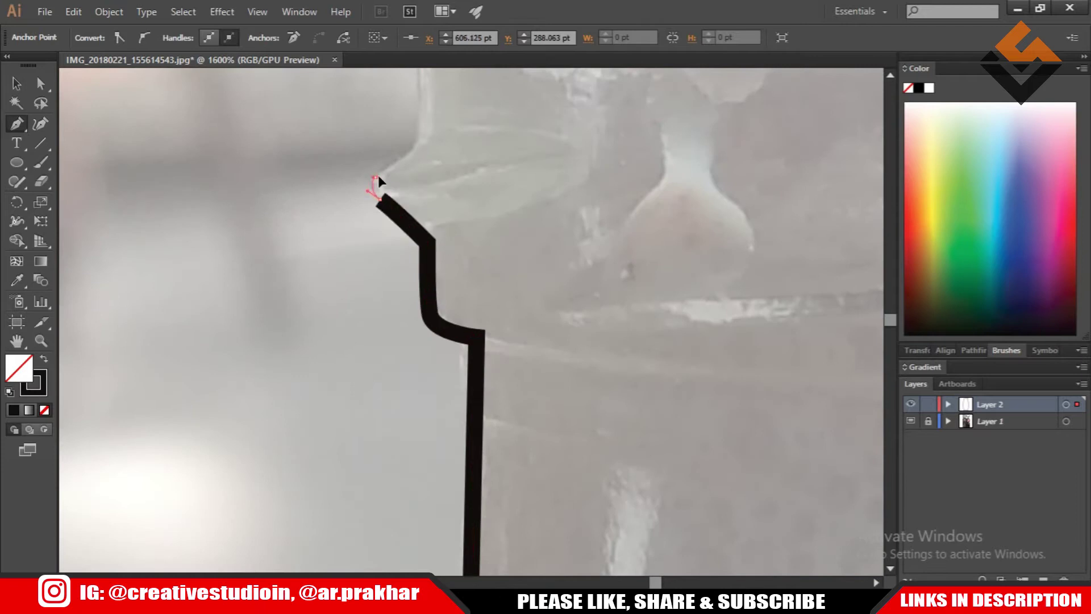
scroll(378, 180, "down", 3)
left_click(409, 131)
scroll(409, 130, "down", 3)
Draw two rim lines across the bottle neck
key("ctrl+shift+a")
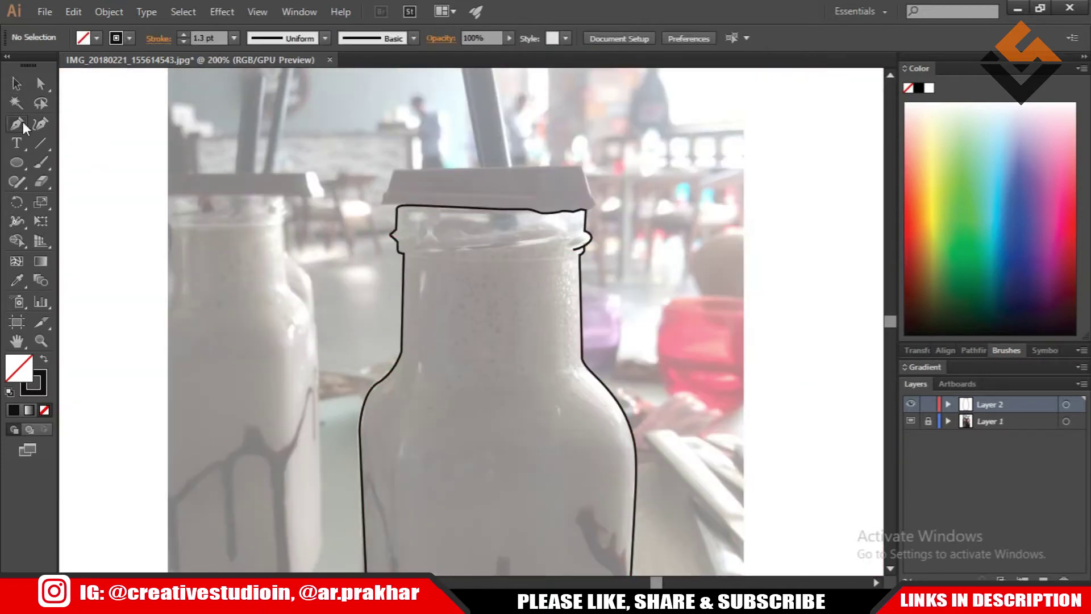
scroll(409, 261, "up", 2)
left_click(418, 248)
key("ctrl+shift+a")
scroll(511, 256, "up", 1)
left_click(322, 244)
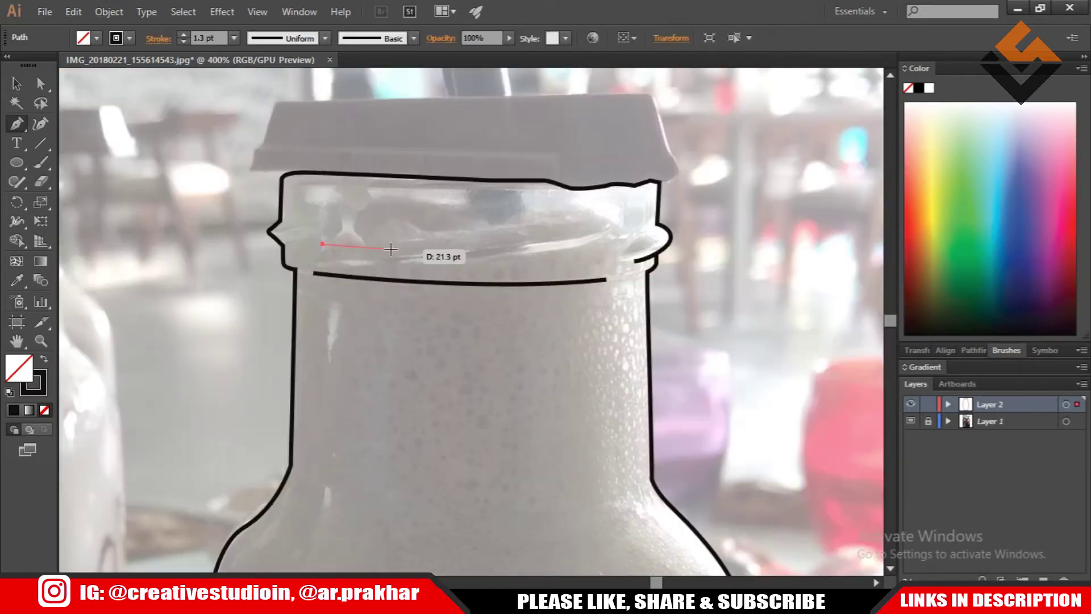
key("ctrl+shift+a")
scroll(156, 172, "down", 2)
scroll(382, 315, "up", 1)
scroll(341, 170, "up", 1)
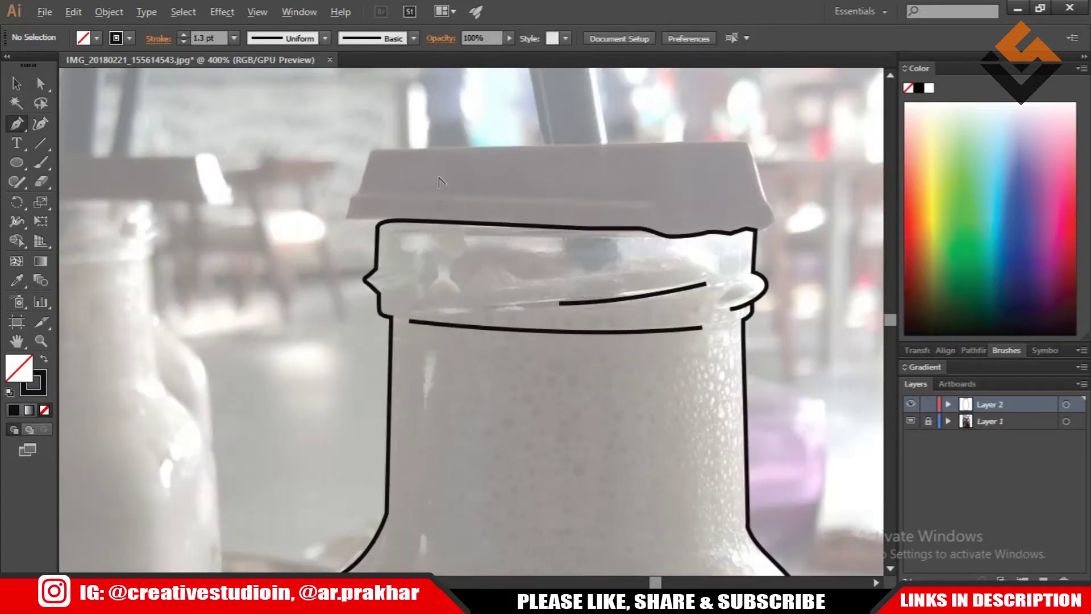
scroll(318, 171, "up", 1)
Trace the lid as a closed outline around its corners and edges
left_click(319, 139)
left_click(302, 203)
scroll(303, 202, "up", 1)
left_click(288, 209)
left_click(370, 252)
scroll(371, 252, "down", 3)
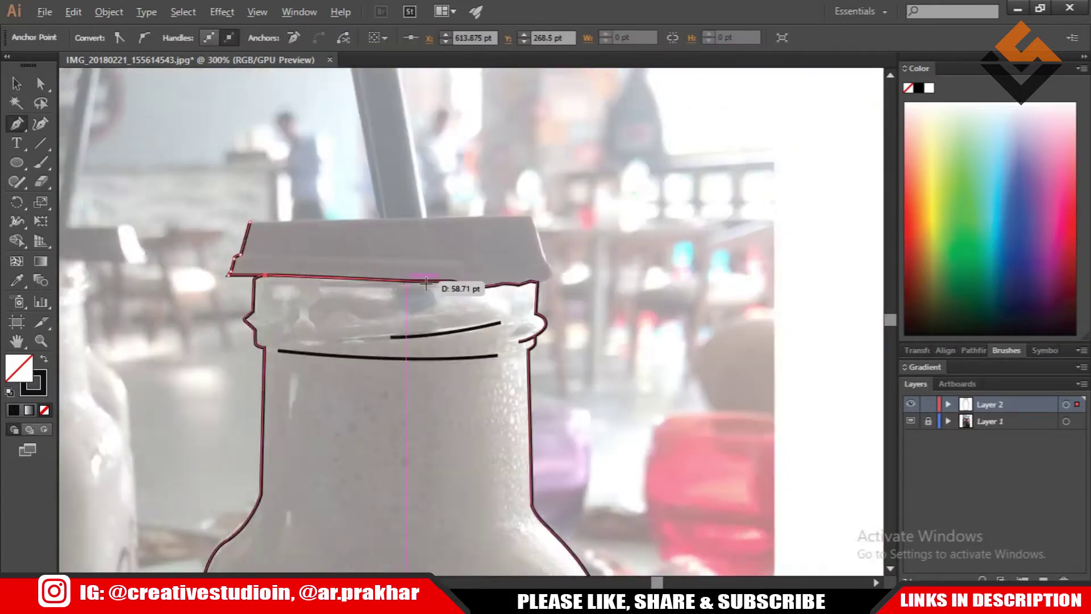
scroll(396, 290, "up", 2)
left_click(728, 186)
scroll(728, 187, "up", 1)
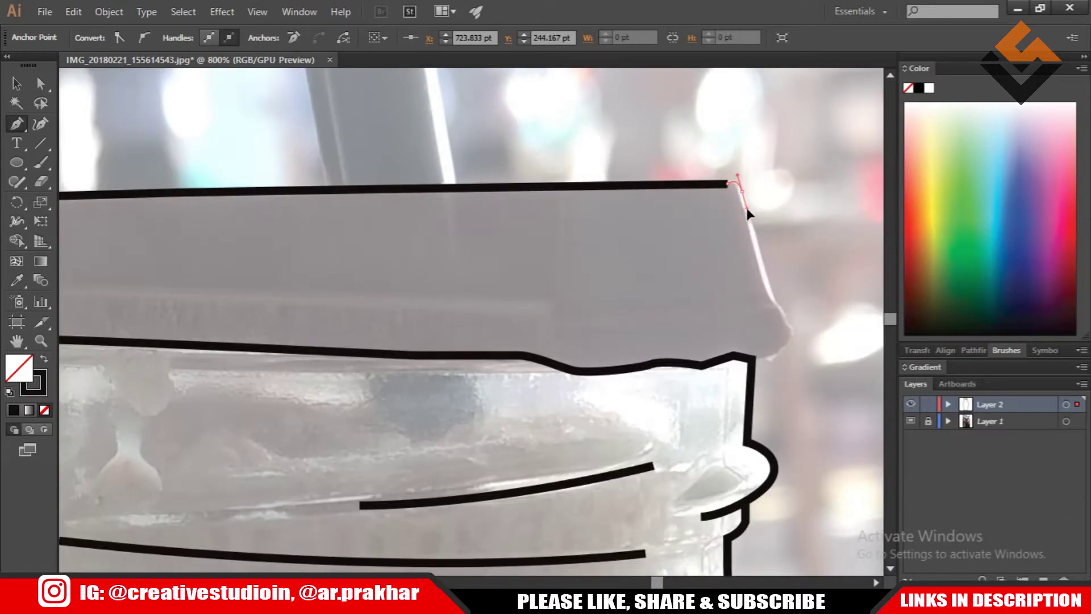
left_click(760, 279)
left_click(741, 340)
scroll(742, 340, "down", 2)
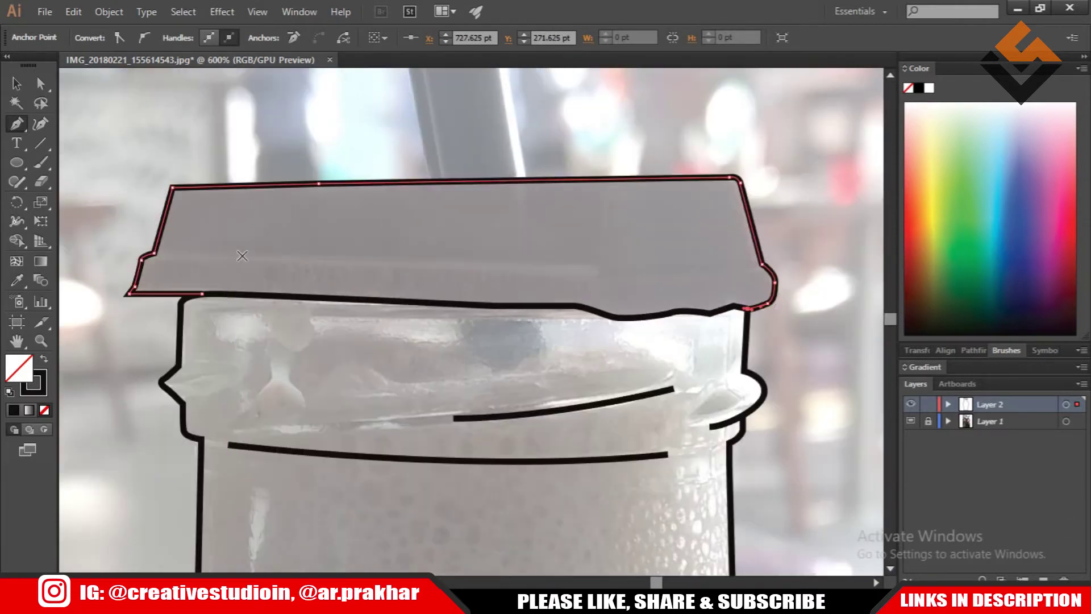
Add the lid detail lines: a line across it, a curved divider and a fold stroke
left_click(158, 250)
left_click(584, 268)
scroll(584, 267, "down", 1)
key("p")
scroll(311, 249, "up", 2)
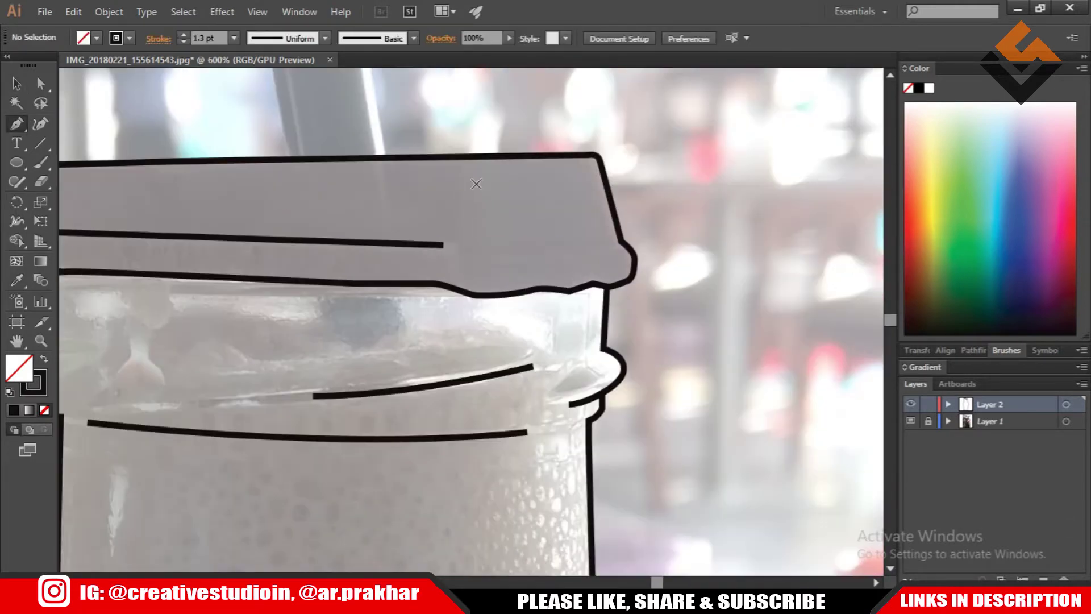
left_click(475, 137)
left_click_drag(452, 246, 442, 248)
scroll(439, 248, "down", 2)
scroll(487, 292, "up", 2)
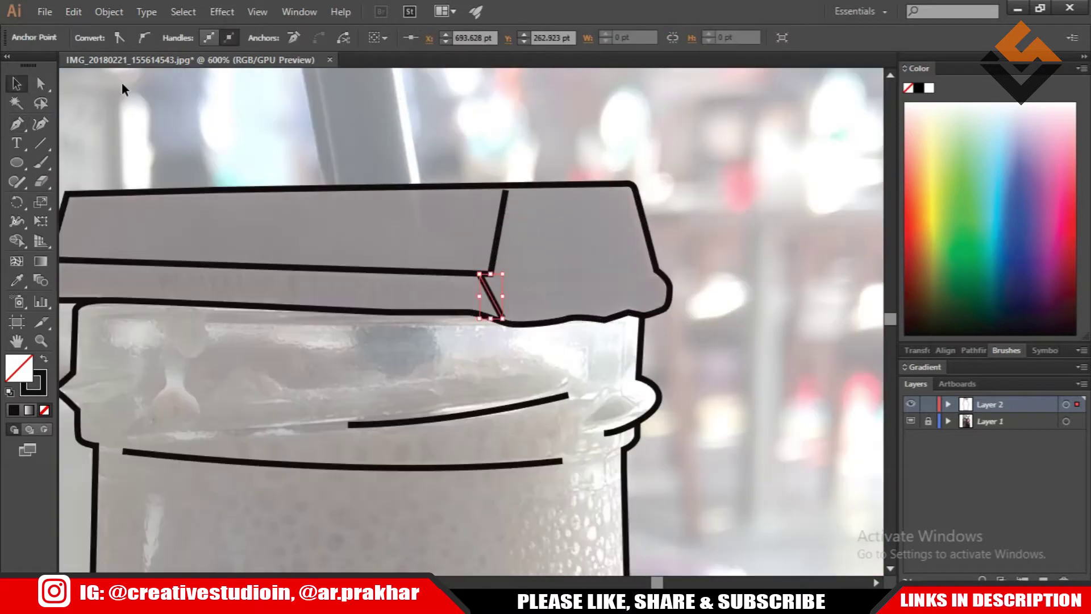
left_click(512, 215, "ctrl")
left_click(460, 270)
left_click(649, 264)
scroll(726, 267, "down", 5)
Start an inner line down the bottle's left side toward the base
left_click(78, 140, "ctrl")
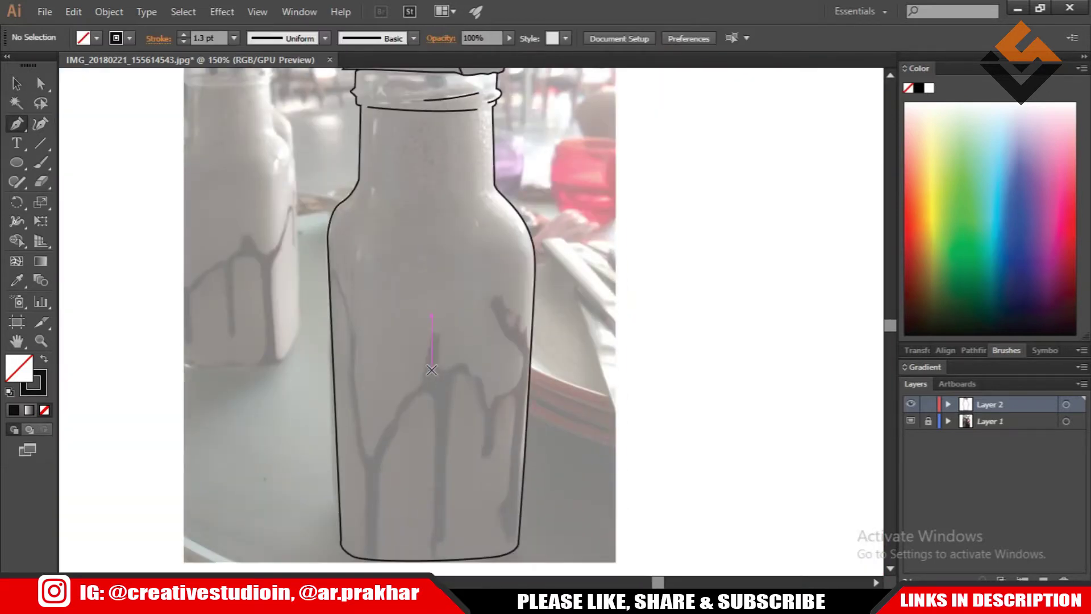
scroll(341, 227, "up", 2)
left_click(356, 188)
scroll(336, 227, "down", 3)
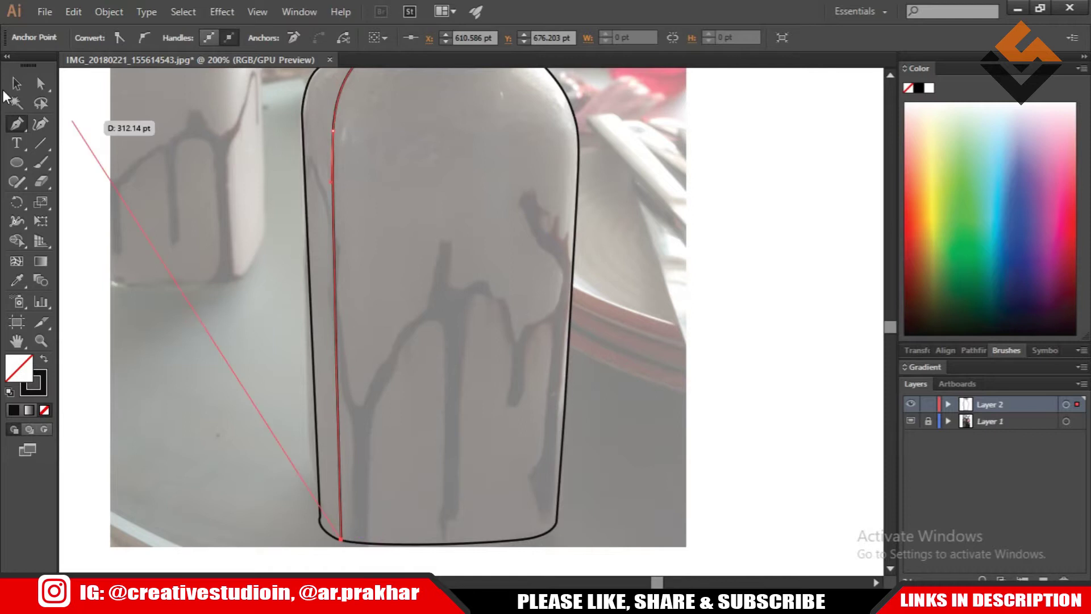
left_click(109, 122, "ctrl")
scroll(109, 122, "down", 2)
scroll(315, 171, "up", 3)
Finish the inner left-side line at the neck and deselect it
scroll(74, 113, "down", 3)
left_click(75, 113, "ctrl")
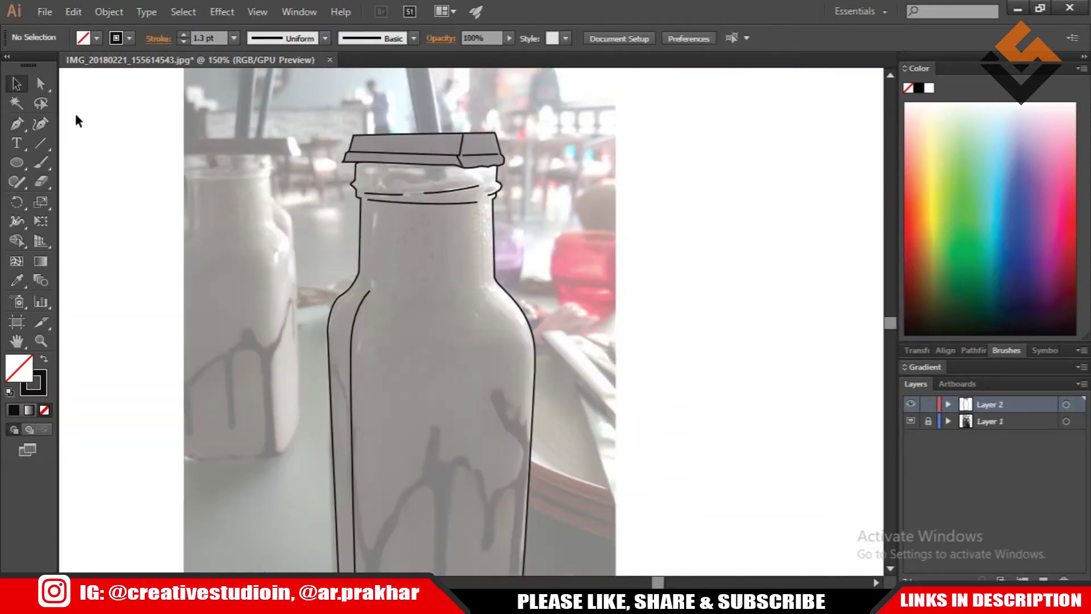
scroll(341, 170, "up", 3)
left_click(463, 166)
left_click(79, 136, "ctrl")
scroll(80, 137, "down", 3)
scroll(528, 454, "up", 3)
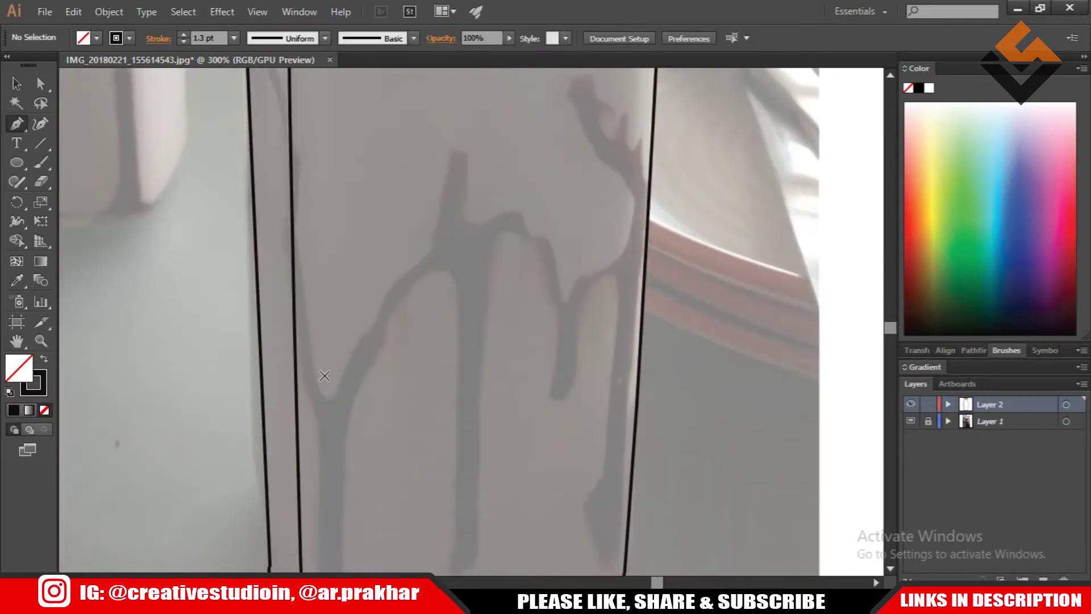
Trace the first chocolate drips along the upper bottle, up over a drip top and back down
left_click(290, 201)
scroll(317, 379, "up", 1)
left_click(327, 402)
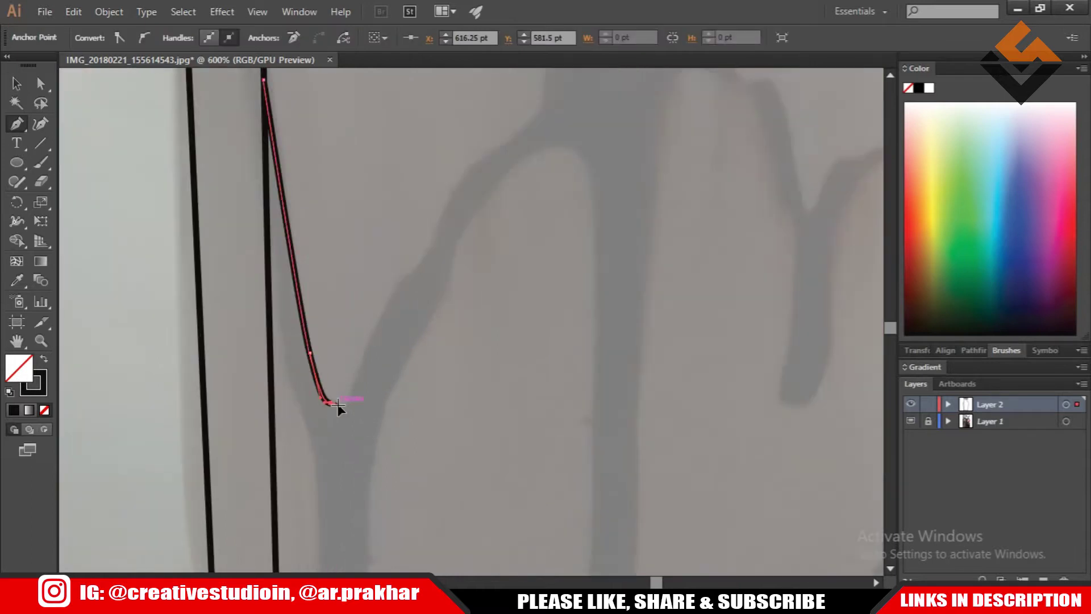
scroll(385, 302, "up", 3)
left_click(368, 369)
left_click(437, 260)
left_click(473, 248)
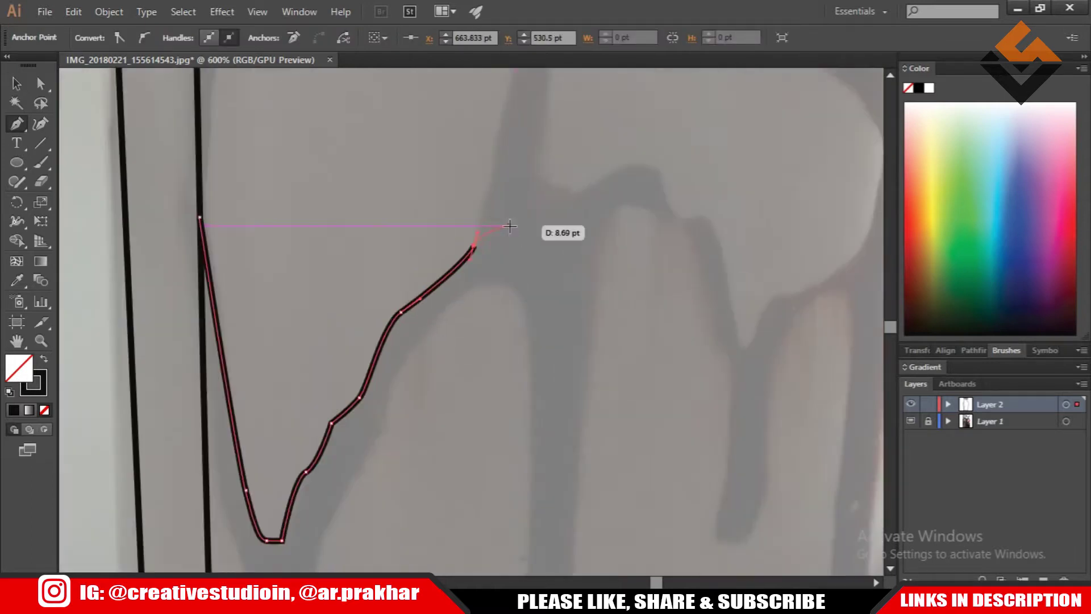
scroll(475, 243, "up", 2)
left_click(489, 281)
left_click(517, 145)
scroll(529, 147, "up", 1)
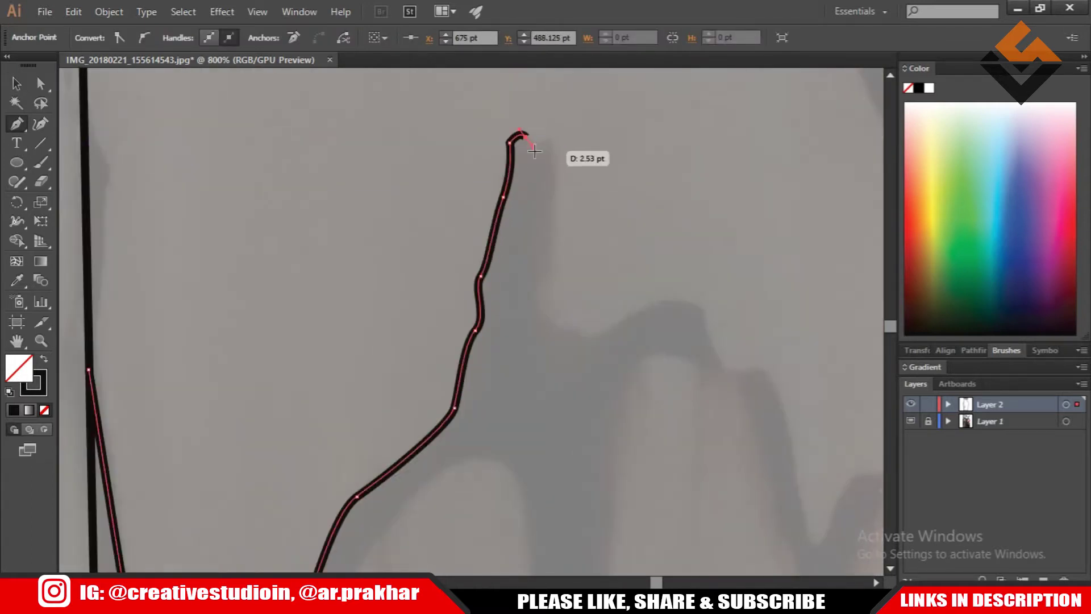
left_click(556, 181)
left_click(540, 290)
left_click(570, 323)
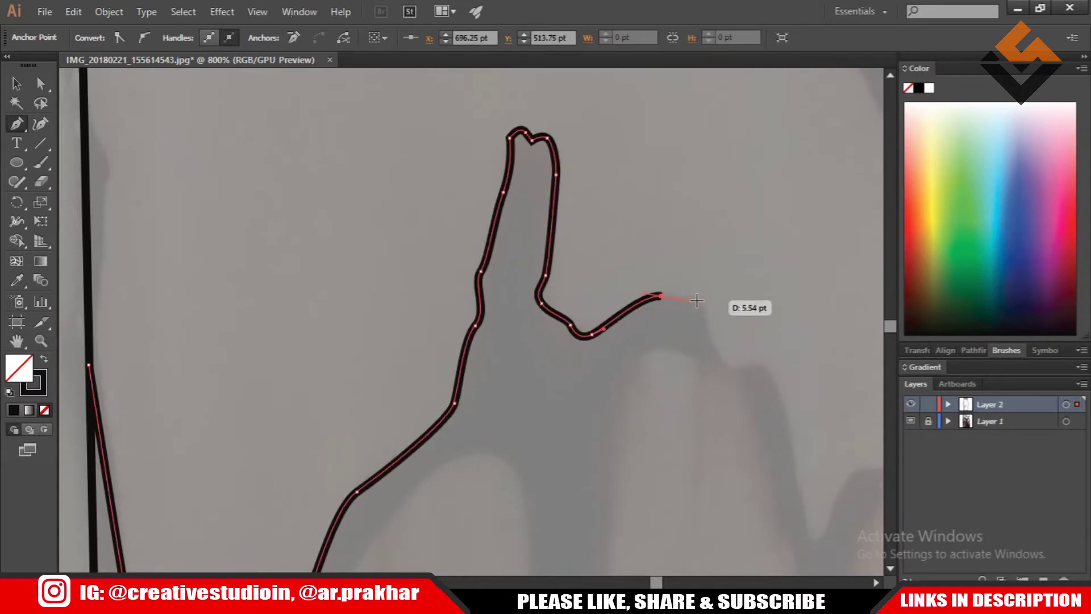
Extend the drip outline across the bottle toward its right edge
scroll(696, 301, "right", 2)
left_click(568, 287)
left_click(579, 324)
left_click(596, 354)
left_click(540, 275)
left_click(570, 315)
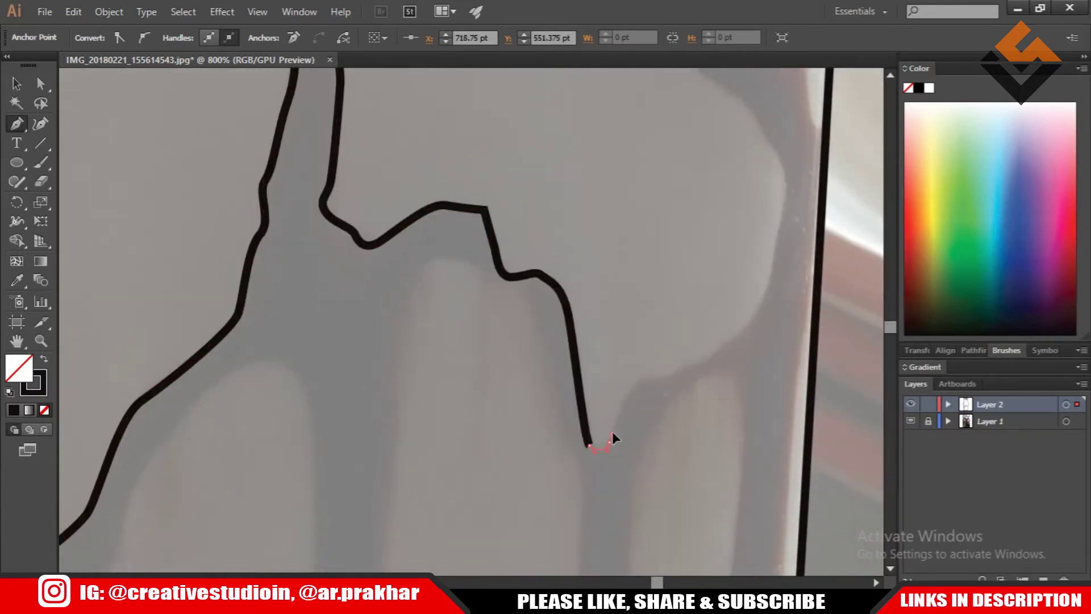
left_click(718, 351)
scroll(733, 284, "down", 1)
left_click(749, 293)
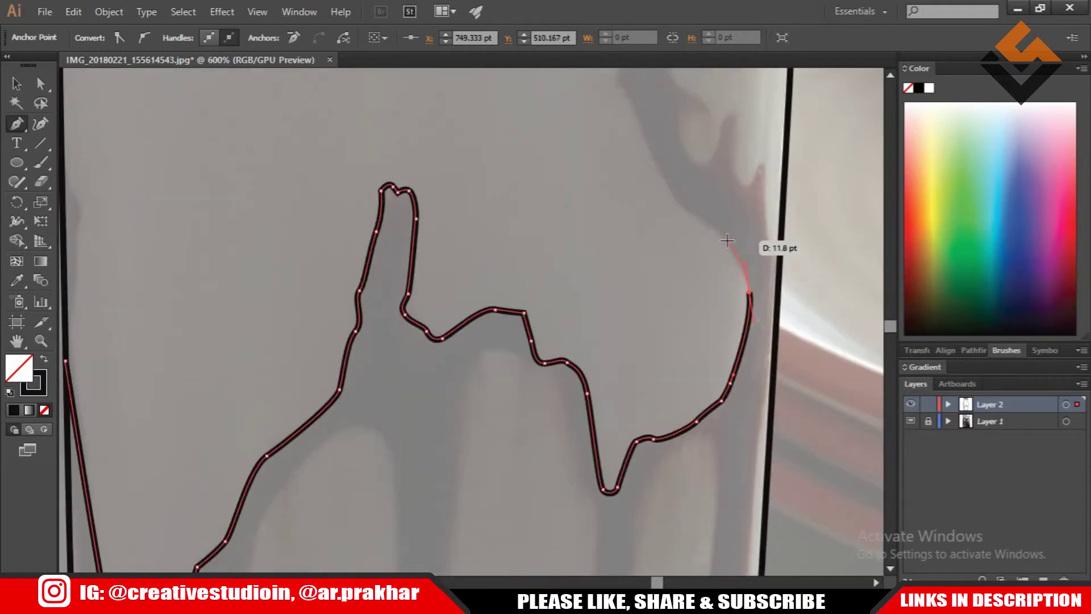
left_click(730, 250)
scroll(715, 222, "down", 1)
scroll(533, 240, "up", 1)
Trace the right-hand drip tip and humps, then close the drip outline
left_click(587, 190)
left_click(581, 149)
left_click(630, 135)
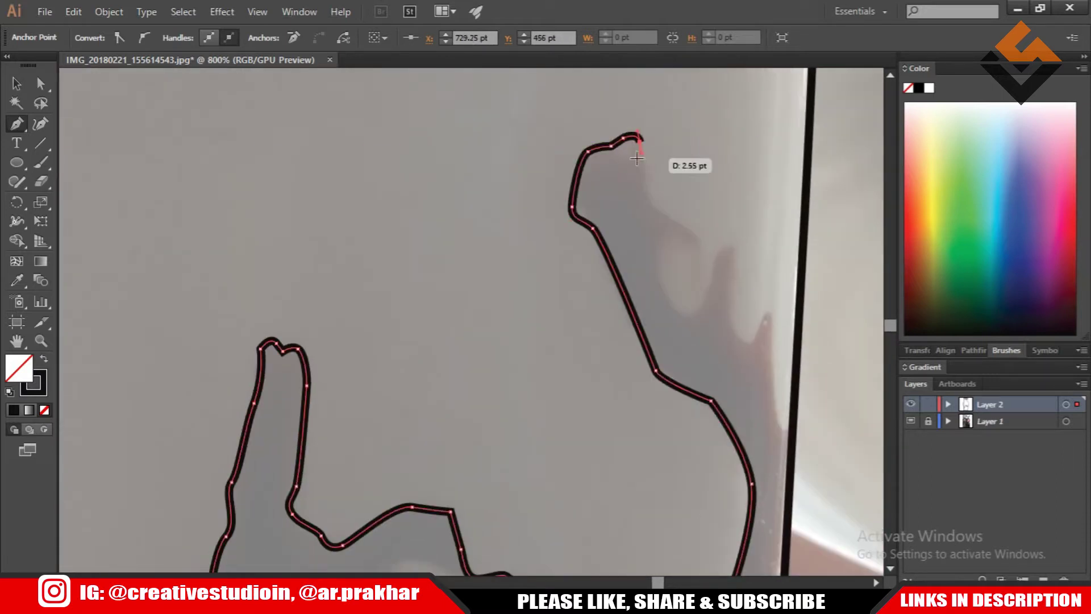
left_click(564, 162)
left_click(597, 279)
left_click(646, 213)
left_click(662, 309)
left_click(684, 282)
left_click(689, 320)
scroll(688, 319, "down", 4)
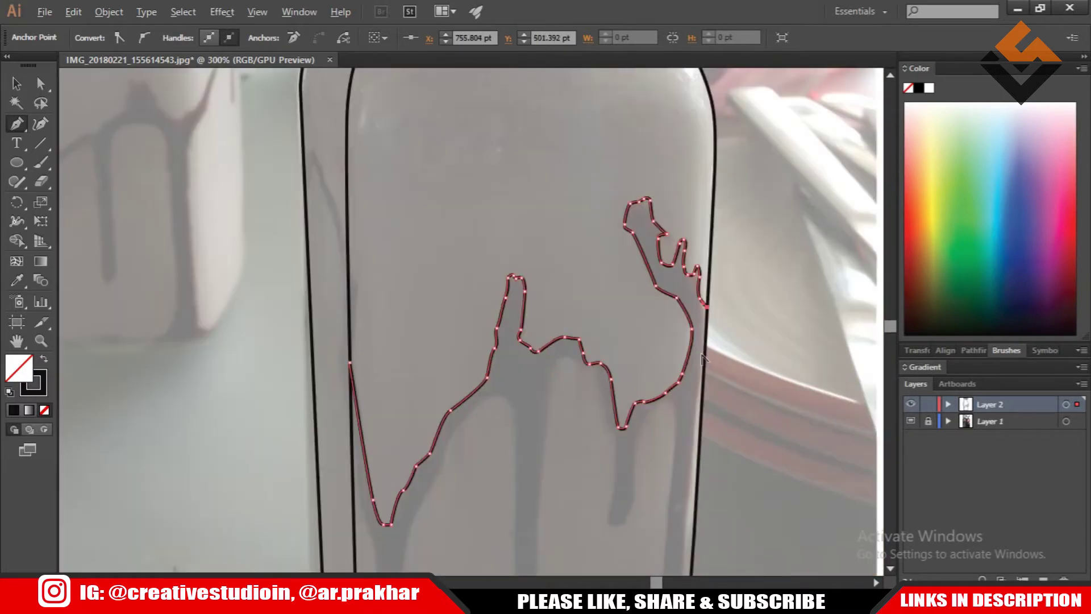
Switch to the Selection tool and select the drip outline for reshaping
key("v")
left_click(41, 123)
scroll(474, 262, "up", 2)
scroll(473, 227, "up", 2)
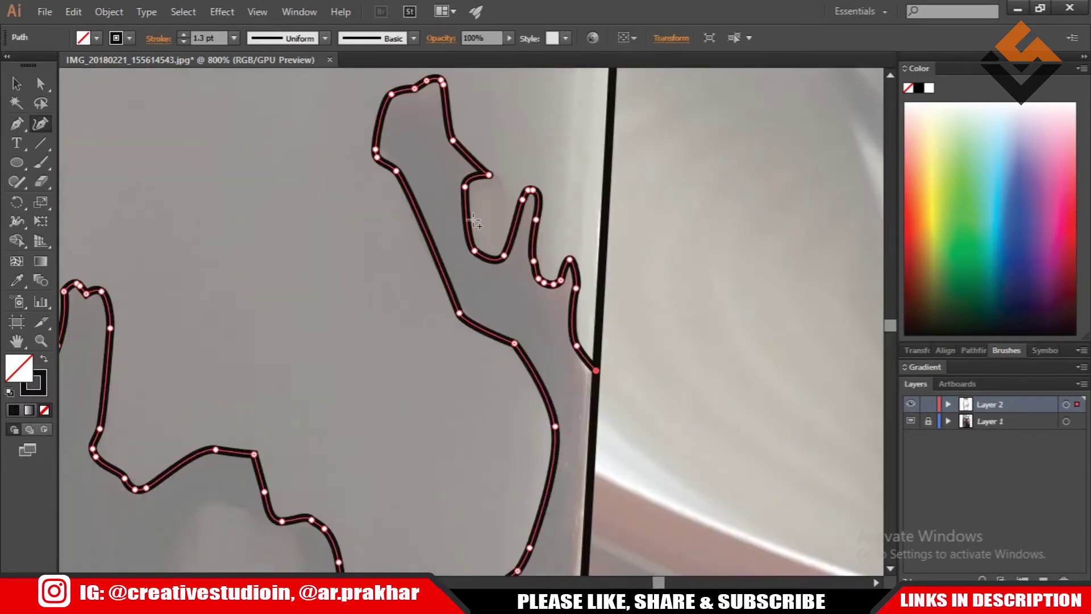
scroll(492, 275, "down", 1)
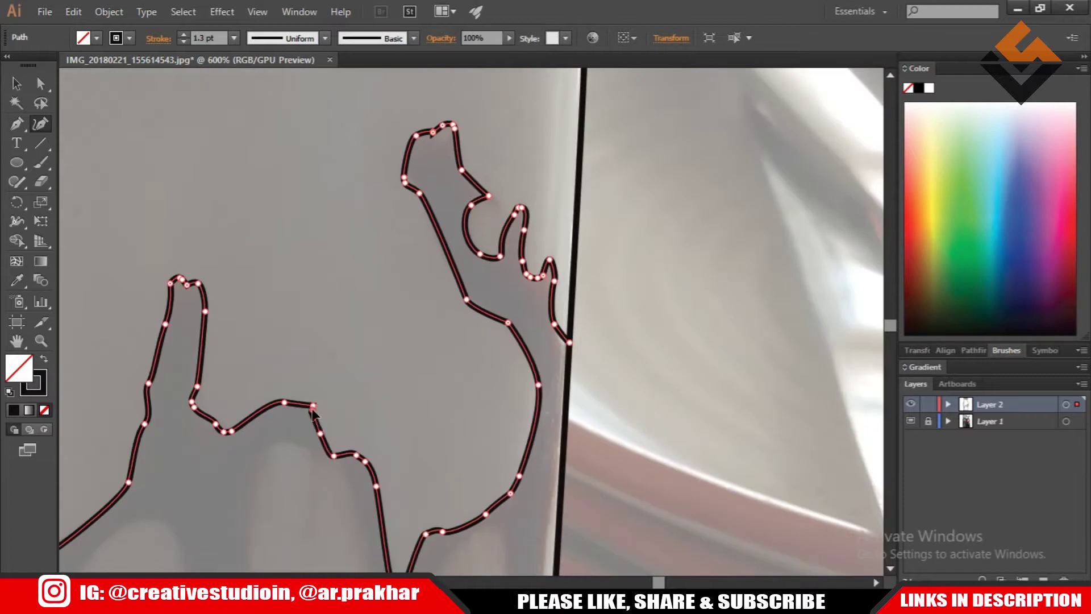
scroll(327, 431, "down", 3)
scroll(343, 402, "left", 3)
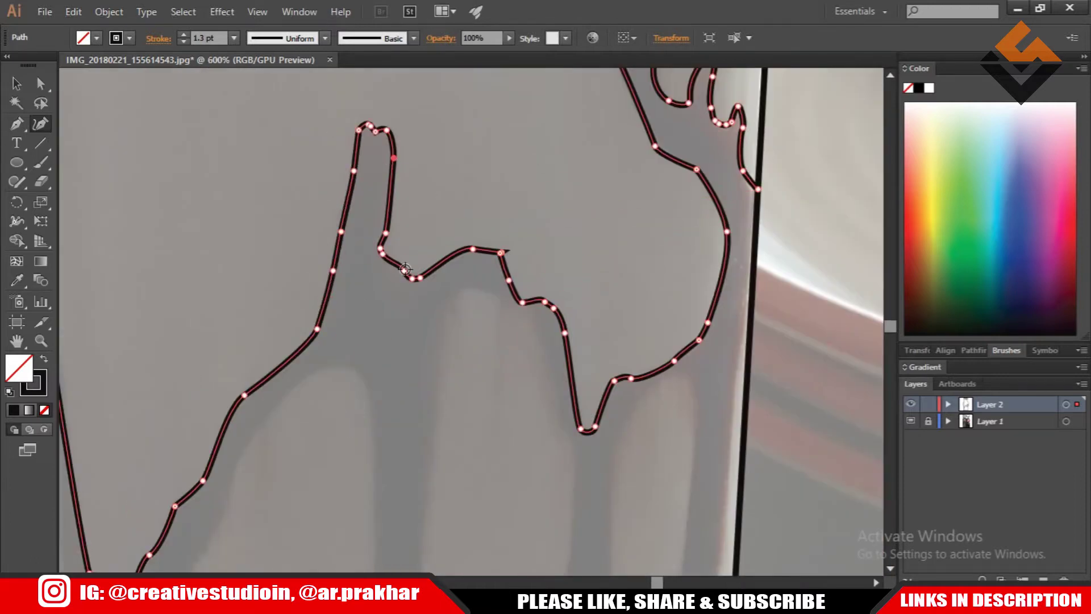
scroll(673, 362, "down", 3)
Begin the long drip outline at the cup's bottom and trace up its curved edge
scroll(455, 284, "down", 2)
key("ctrl+shift+a")
key("p")
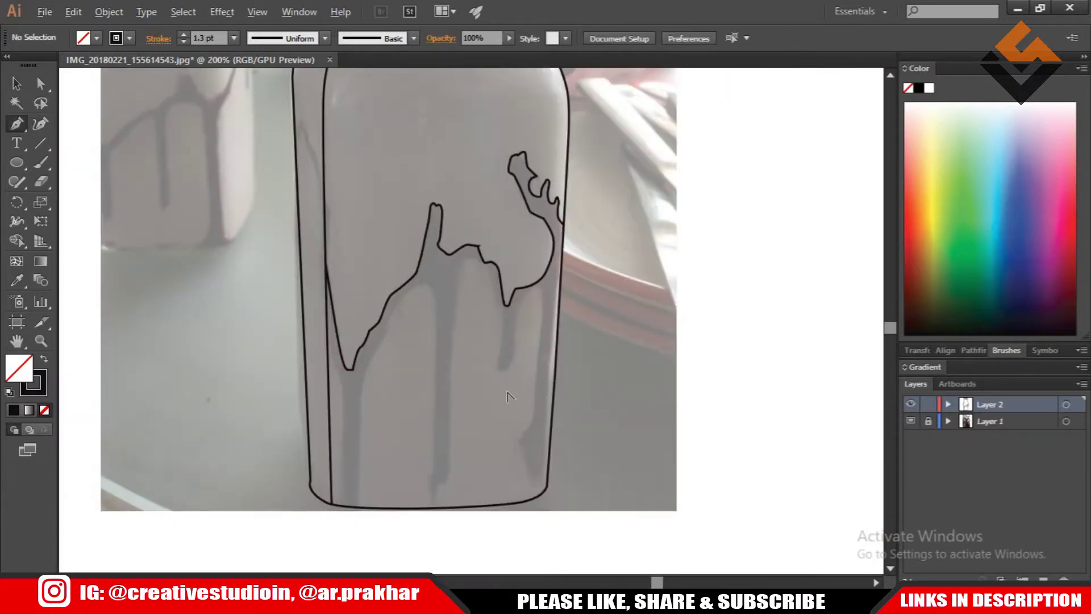
scroll(229, 210, "up", 3)
scroll(240, 298, "down", 3)
left_click(260, 518)
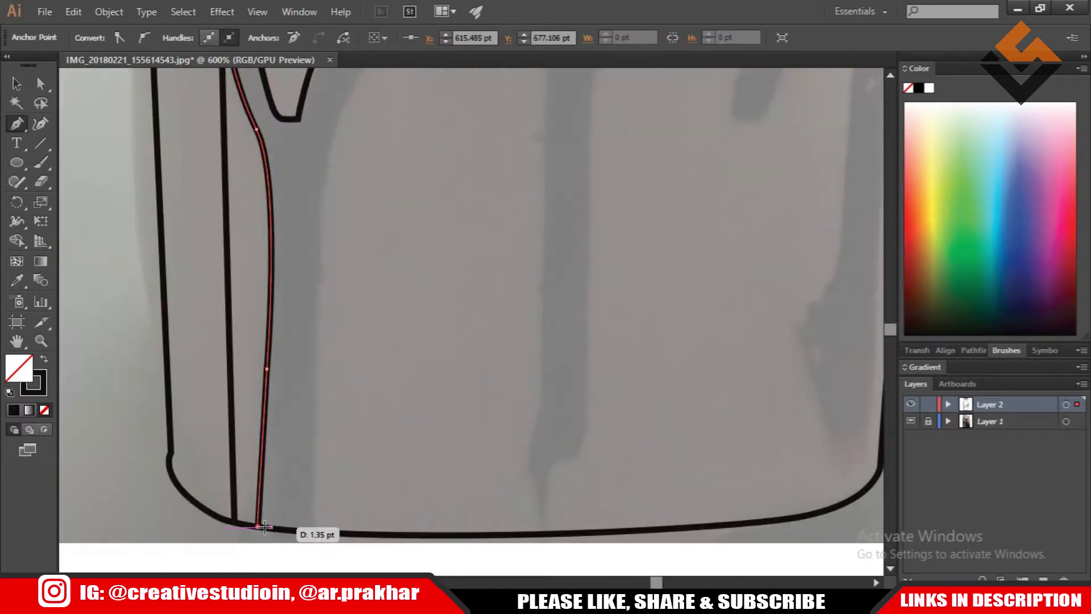
scroll(324, 222, "up", 1)
left_click_drag(341, 265, 369, 235)
scroll(370, 216, "down", 3)
scroll(494, 107, "down", 2)
left_click(500, 324)
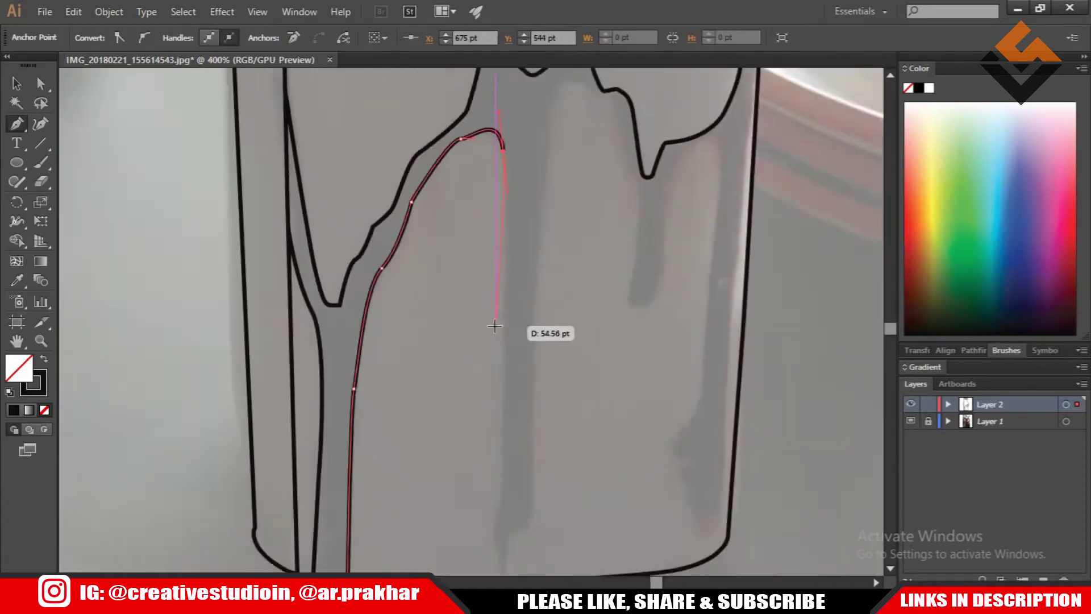
scroll(499, 475, "up", 2)
left_click(505, 551)
scroll(358, 484, "down", 2)
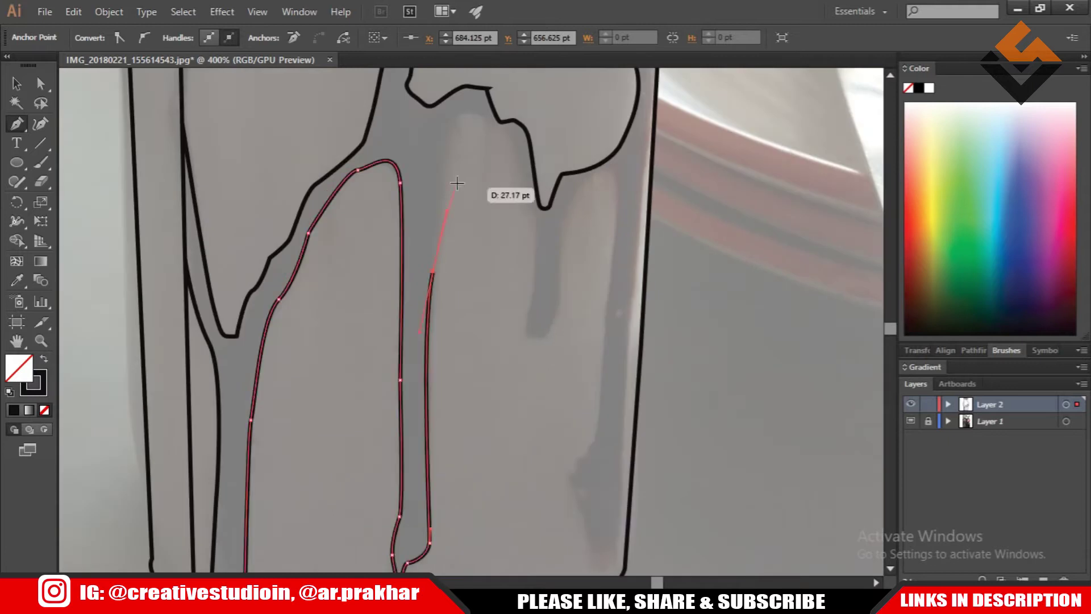
Trace around the drip's rounded end and lower side, then deselect the path
left_click(489, 108)
scroll(512, 122, "down", 2)
scroll(550, 311, "up", 2)
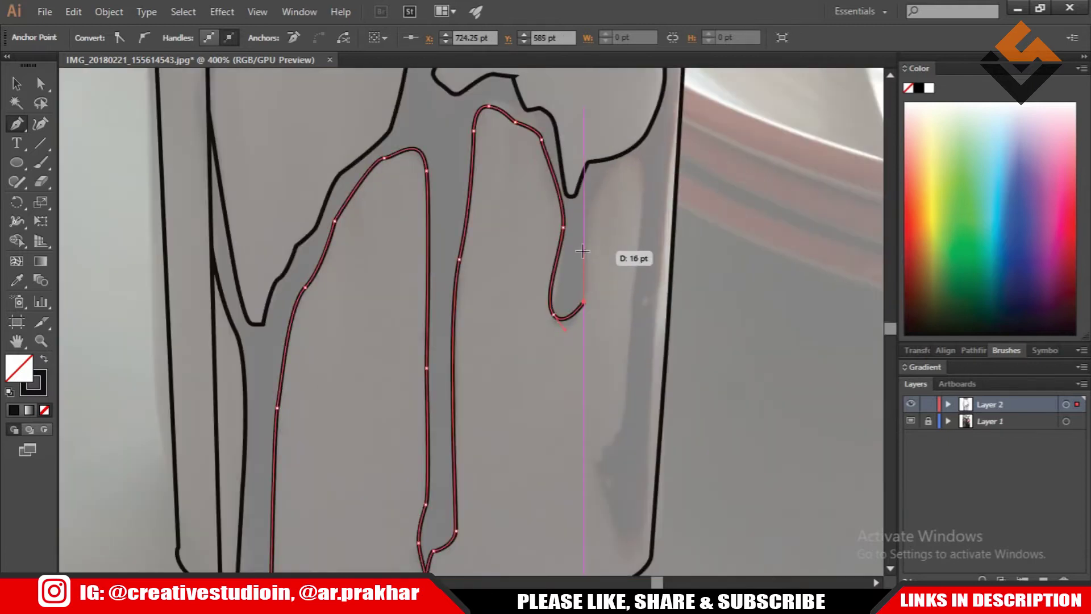
left_click_drag(585, 253, 580, 241)
scroll(582, 247, "up", 1)
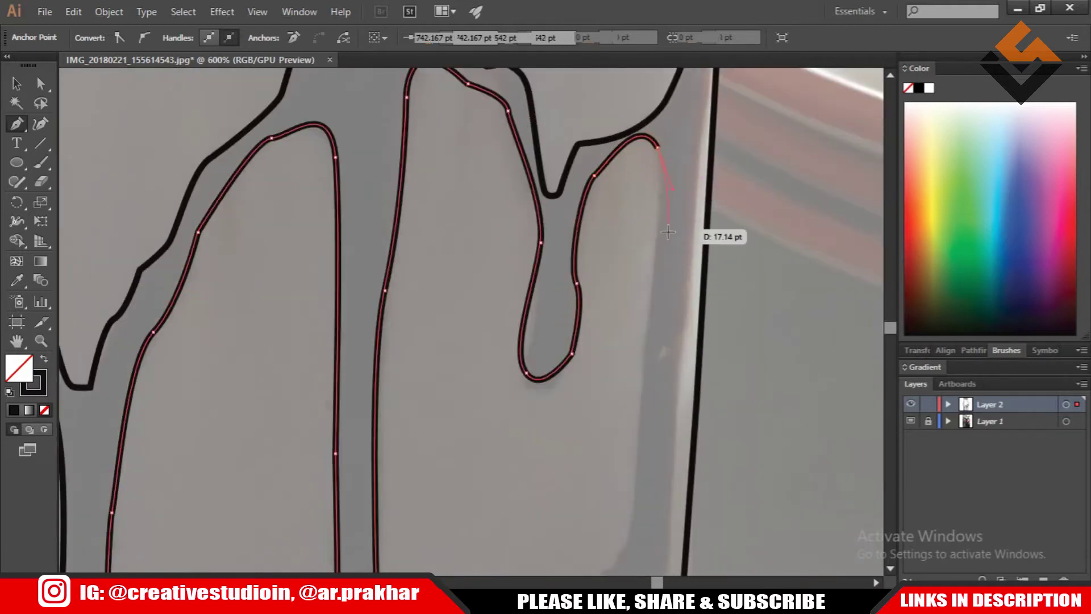
scroll(668, 232, "down", 1)
left_click(614, 398)
left_click(604, 482)
scroll(604, 482, "up", 2)
left_click(628, 409)
scroll(646, 263, "down", 2)
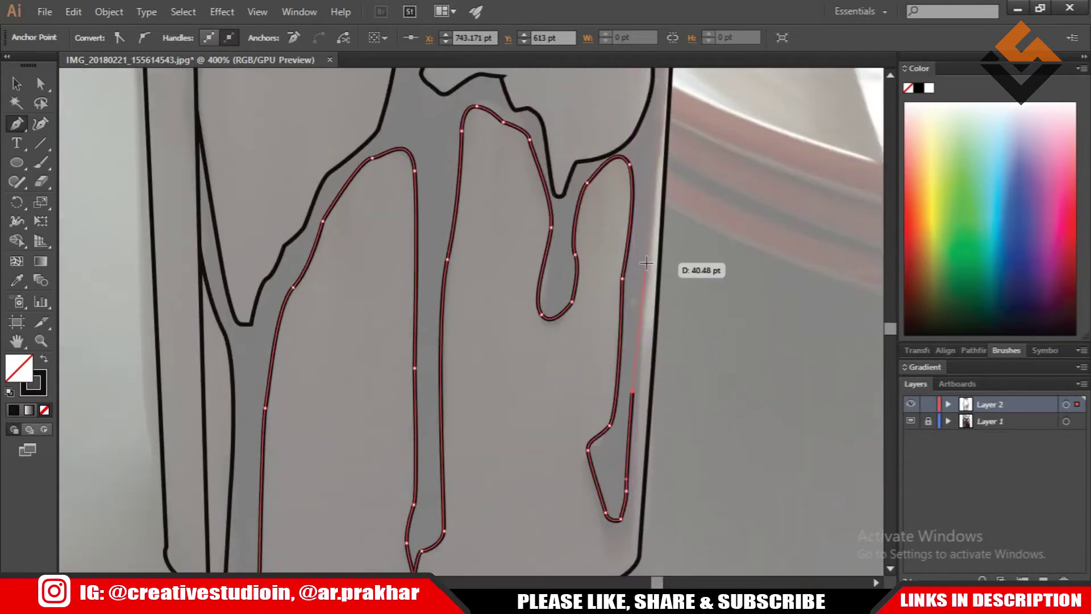
scroll(646, 263, "down", 2)
scroll(673, 377, "down", 1)
left_click(673, 377, "ctrl")
Outline the small pointed drip near the bottle's left edge and deselect it
scroll(511, 243, "up", 1)
scroll(511, 244, "up", 2)
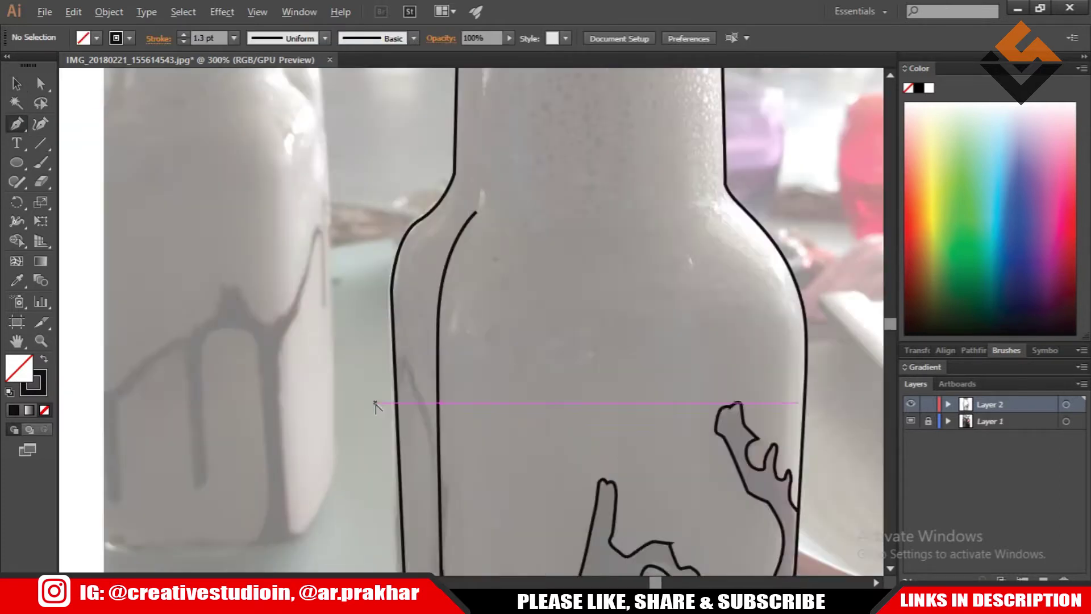
scroll(375, 404, "up", 3)
left_click(407, 250)
left_click(419, 219)
left_click(431, 216)
left_click(460, 279)
left_click(471, 332)
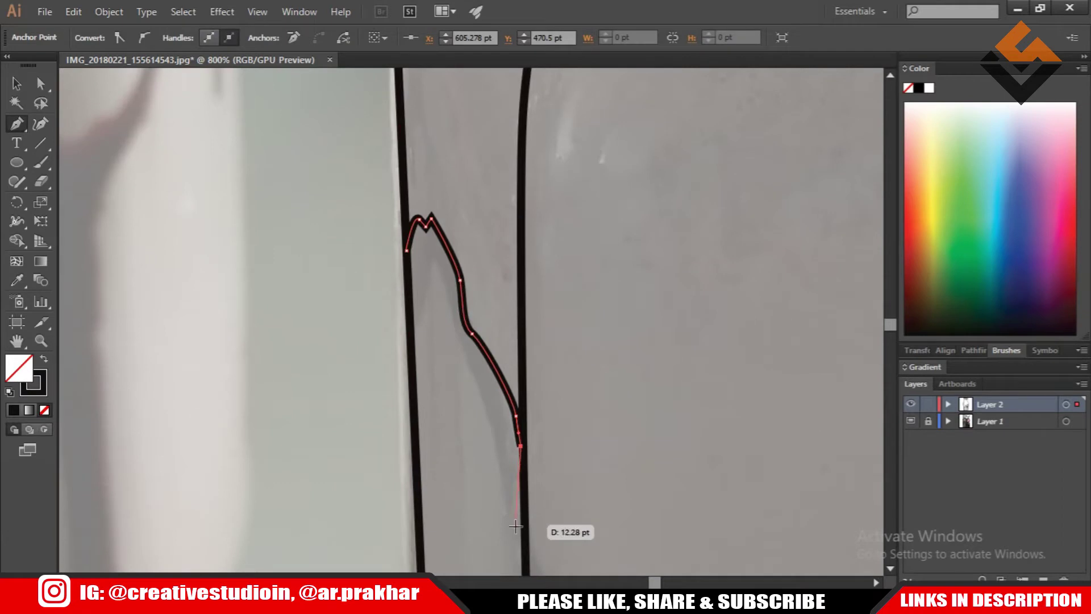
scroll(515, 526, "down", 3)
left_click(524, 329)
left_click(502, 298)
scroll(502, 299, "up", 2)
left_click(482, 295)
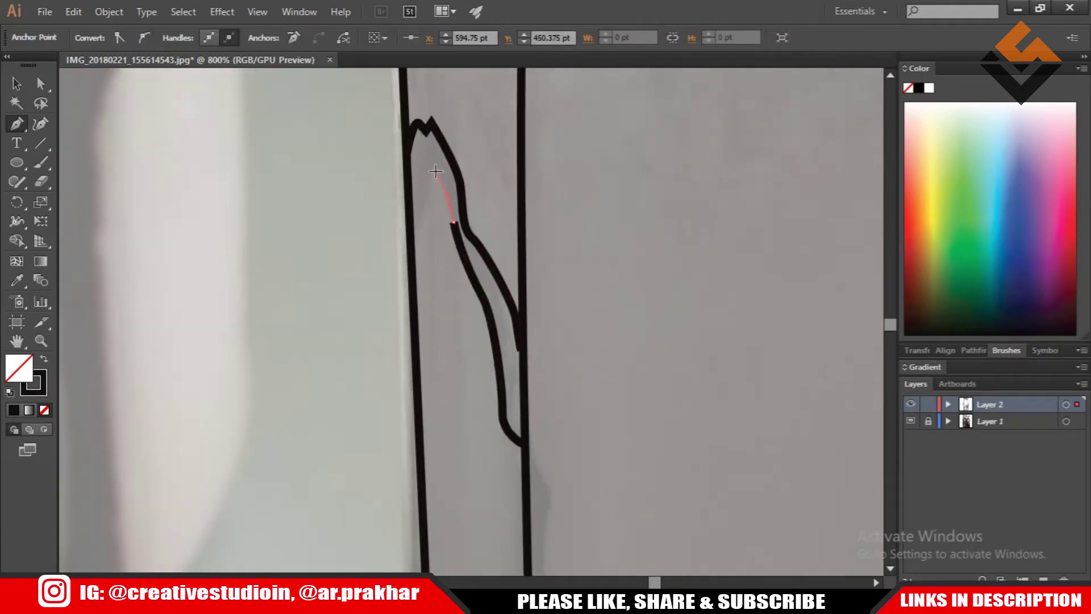
scroll(452, 253, "down", 5)
scroll(373, 288, "up", 3)
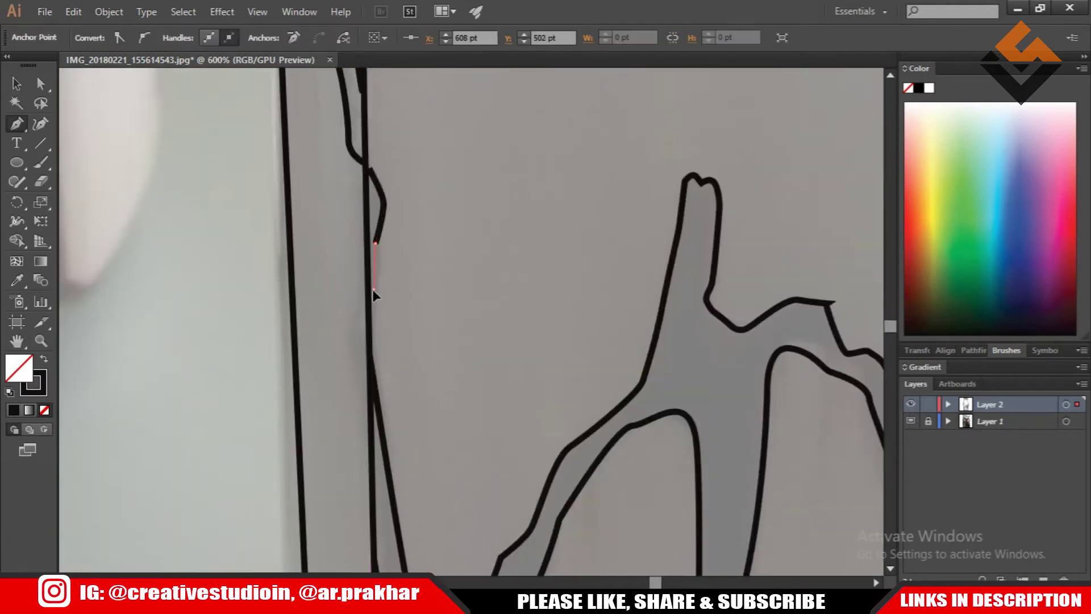
left_click(523, 428, "ctrl")
Trace the straw's long sides with a curved rounded tip and deselect the outline
scroll(403, 323, "down", 5)
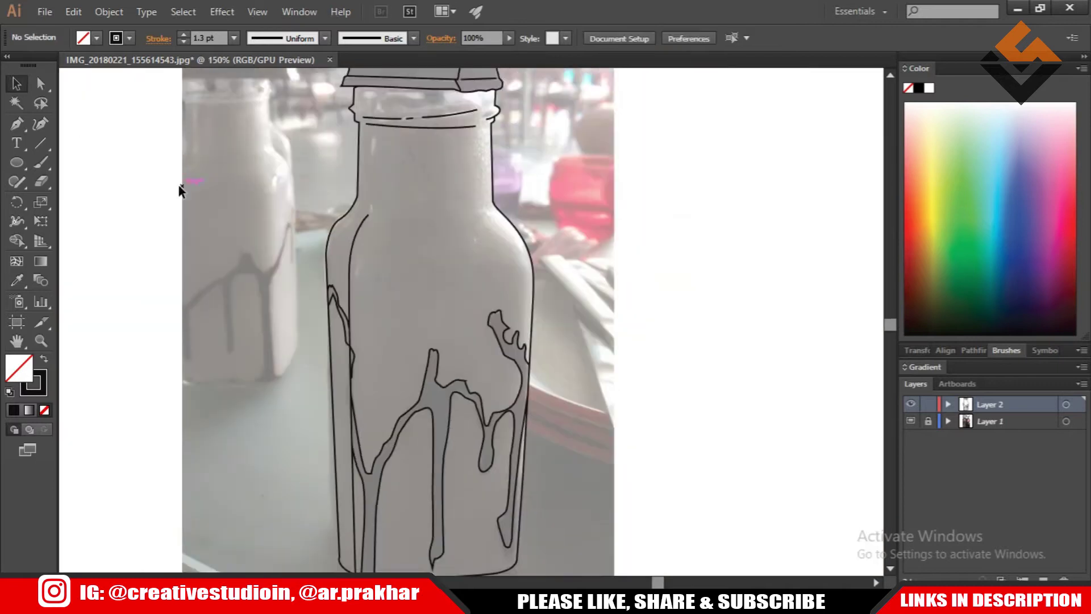
key("p")
scroll(425, 136, "up", 4)
mouse_move(492, 138)
left_mouse_down()
mouse_move(500, 146)
mouse_move(452, 139)
left_mouse_up()
scroll(500, 146, "up", 3)
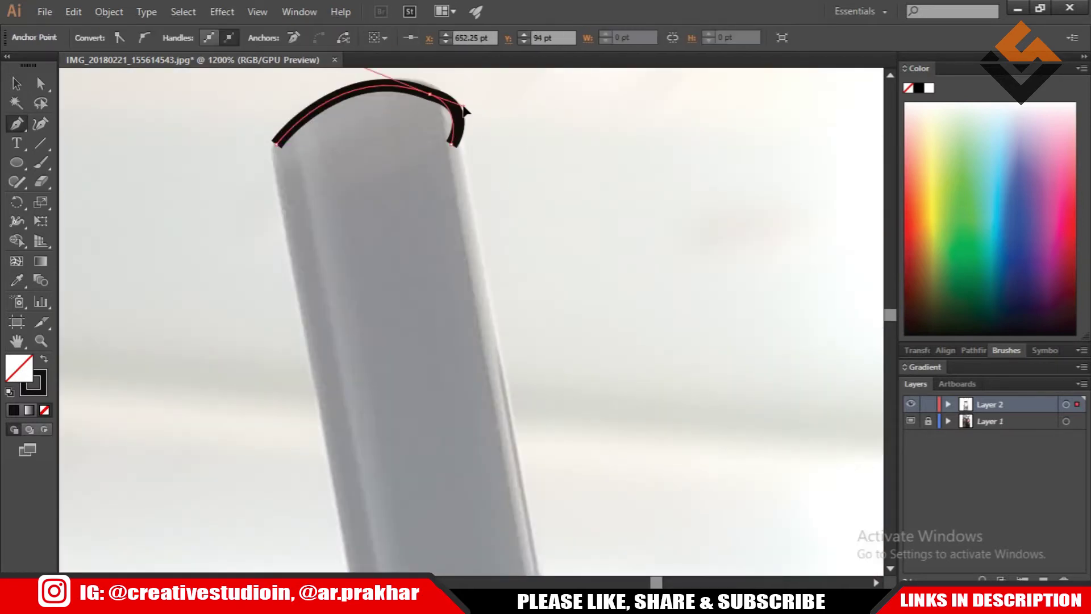
scroll(462, 170, "down", 4)
scroll(462, 170, "up", 3)
scroll(168, 153, "up", 2)
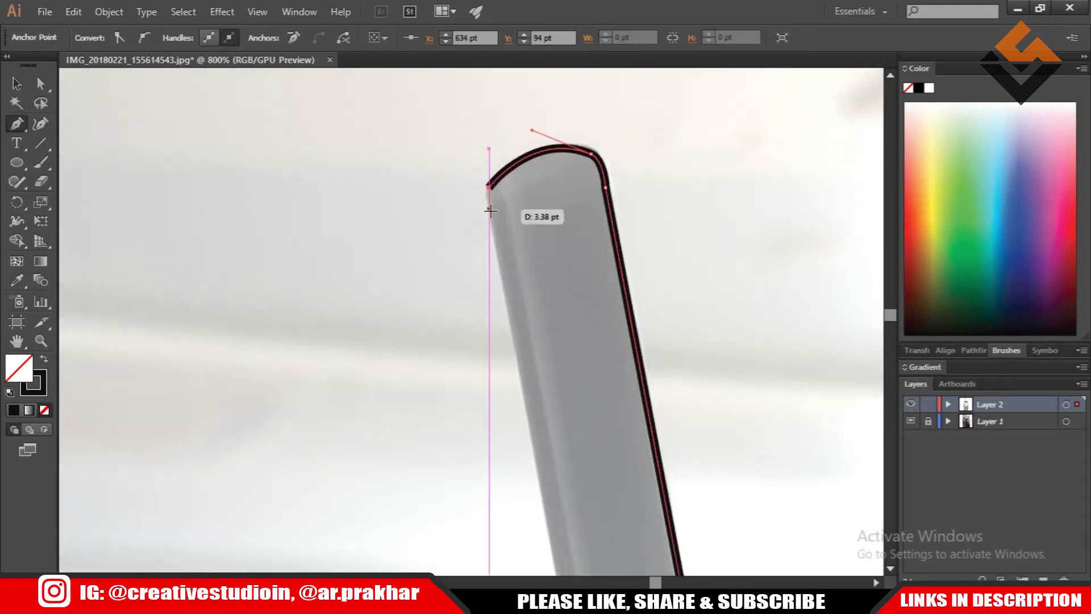
scroll(488, 193, "down", 3)
scroll(488, 193, "down", 2)
left_click(68, 104)
scroll(435, 414, "up", 4)
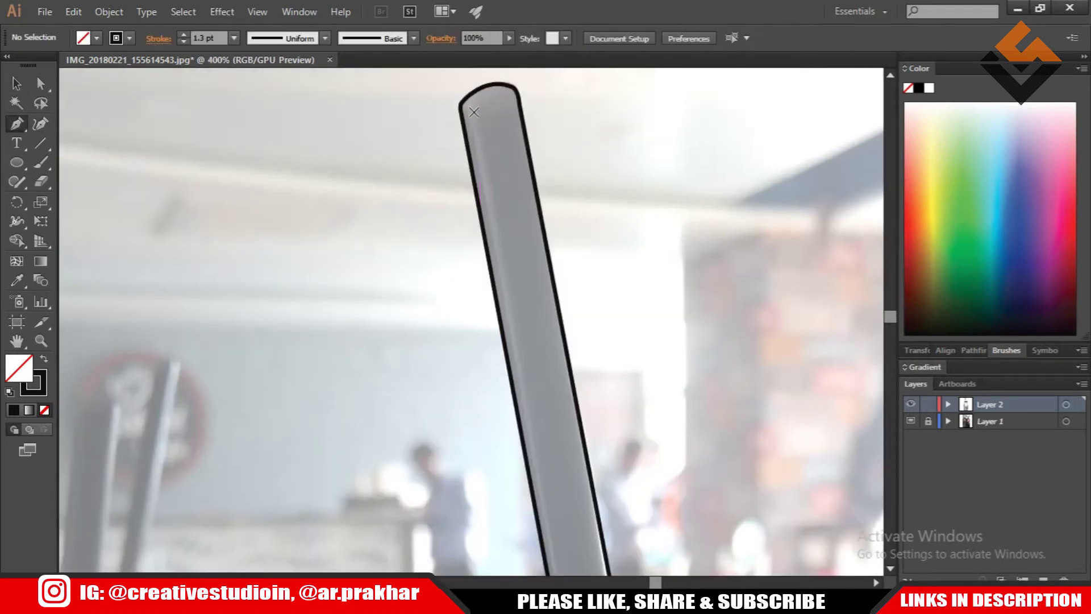
key("p")
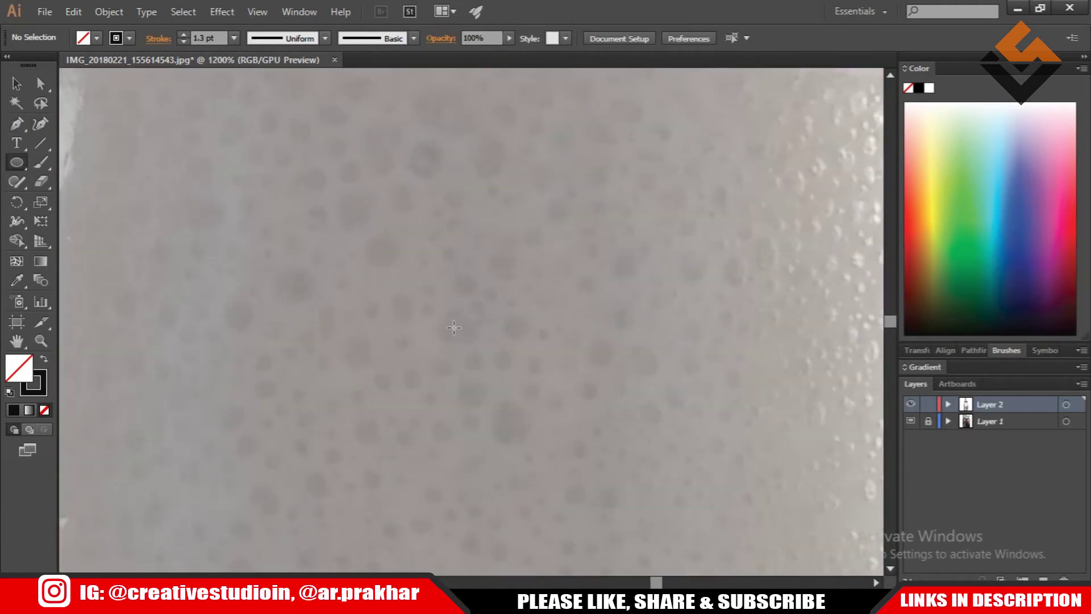
Draw several small and narrow bubble ellipses on the bottle's upper shoulder
left_click_drag(483, 343, 491, 350)
mouse_move(516, 405)
left_mouse_down()
mouse_move(525, 416)
mouse_move(516, 400)
left_mouse_up()
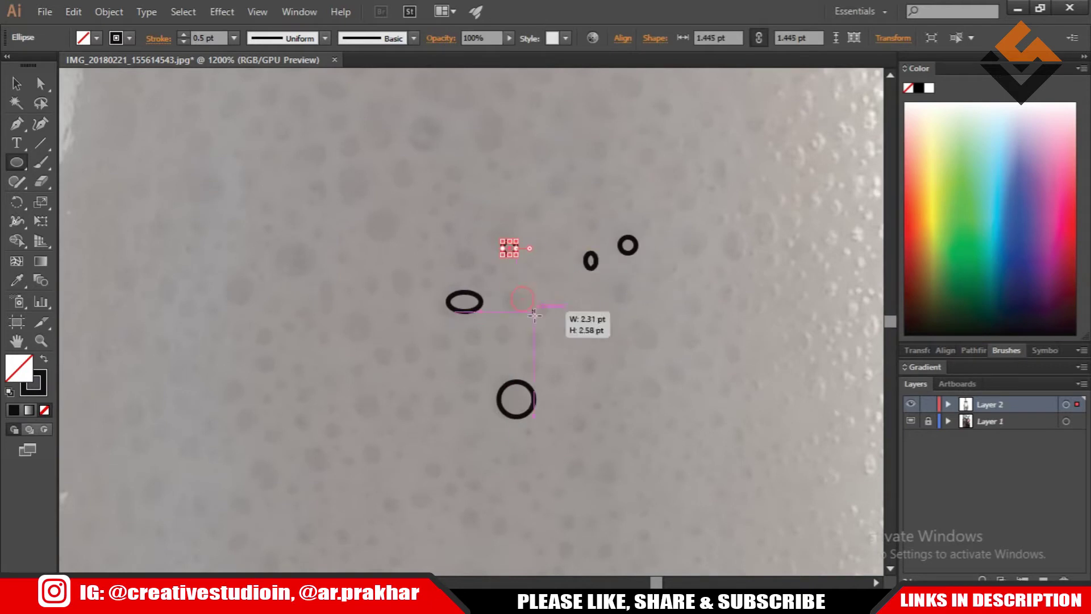
left_click_drag(475, 193, 501, 218)
key("ctrl+plus")
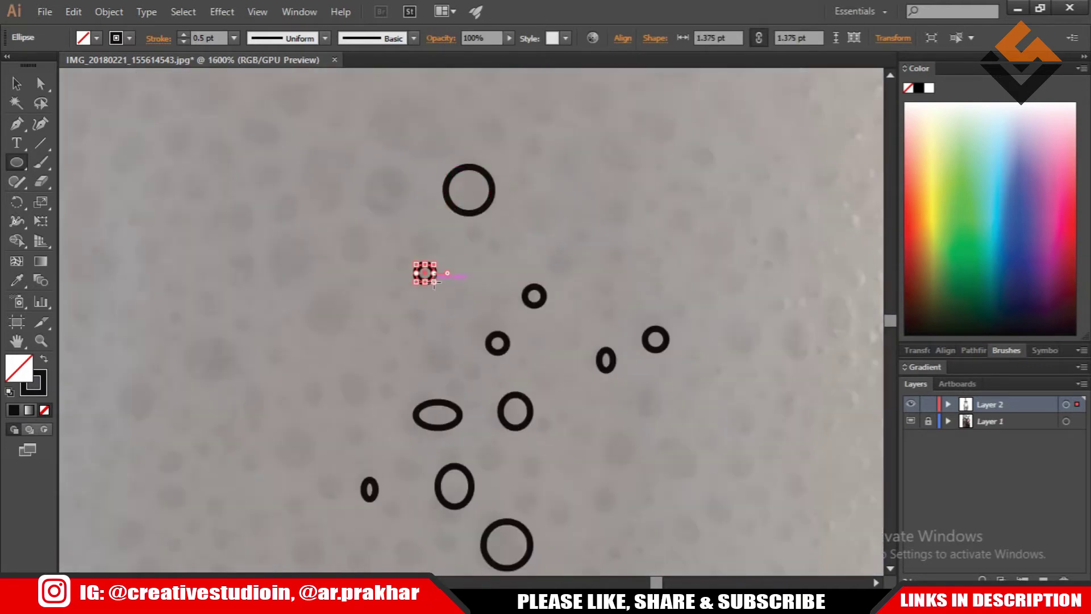
key("ctrl+minus")
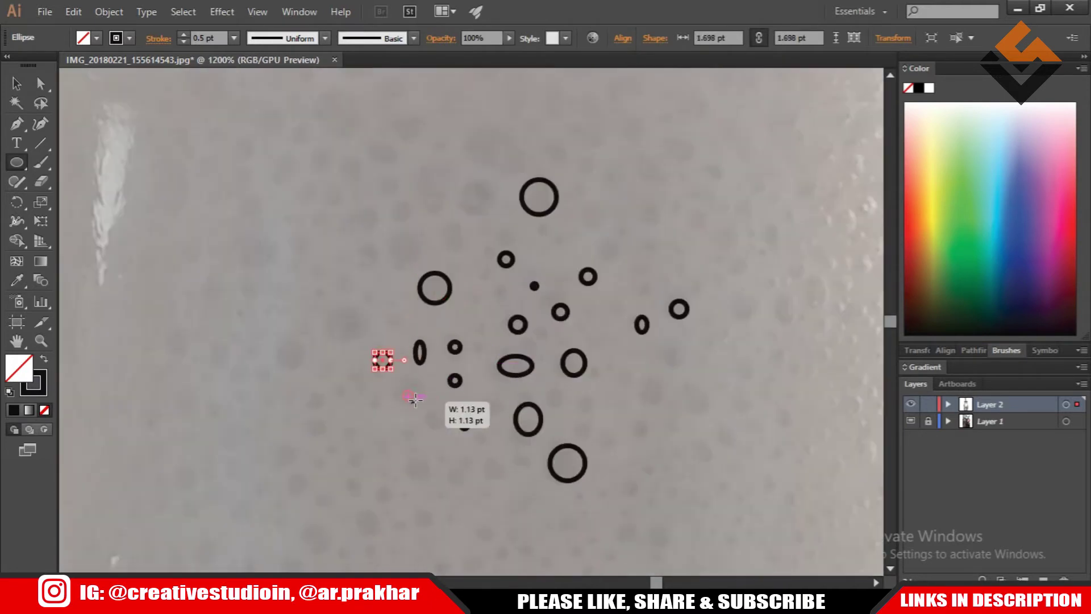
key("ctrl+plus")
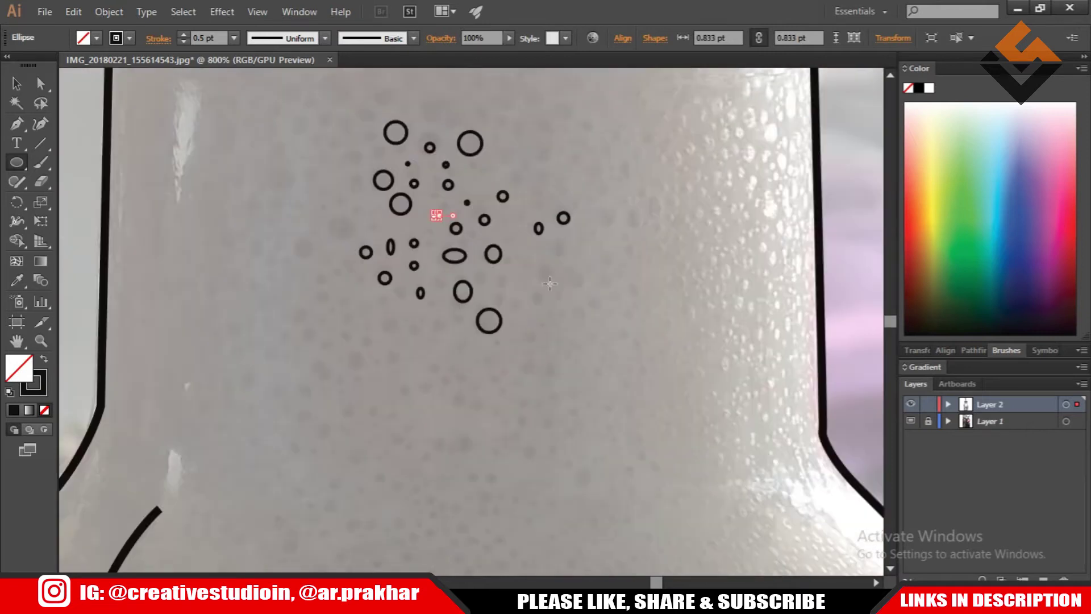
left_click_drag(525, 255, 545, 275)
key("ctrl+minus")
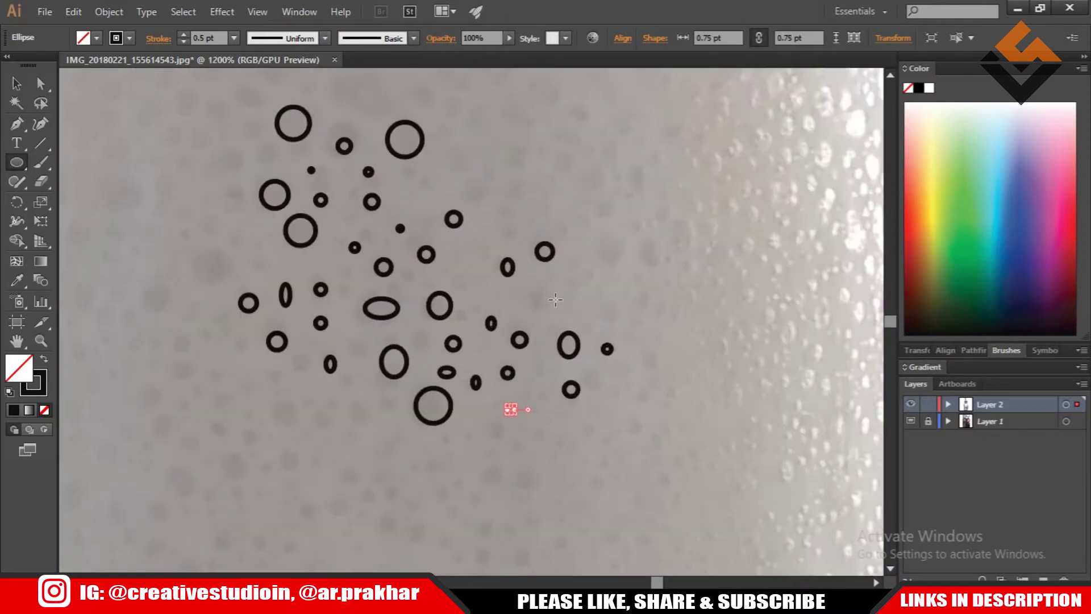
scroll(512, 284, "up", 1)
left_click_drag(469, 214, 480, 239)
Duplicate the bubble cluster, rotate the copies and move one to the left
key("ctrl+minus")
key("ctrl+minus")
key("ctrl+minus")
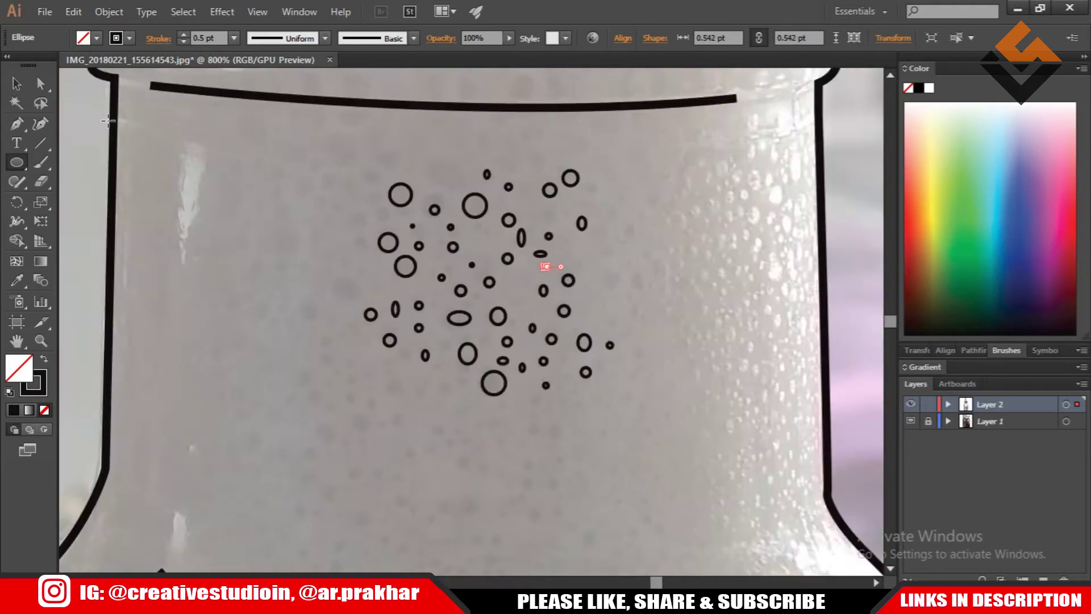
key("v")
key("ctrl+a")
left_click_drag(563, 315, 542, 245)
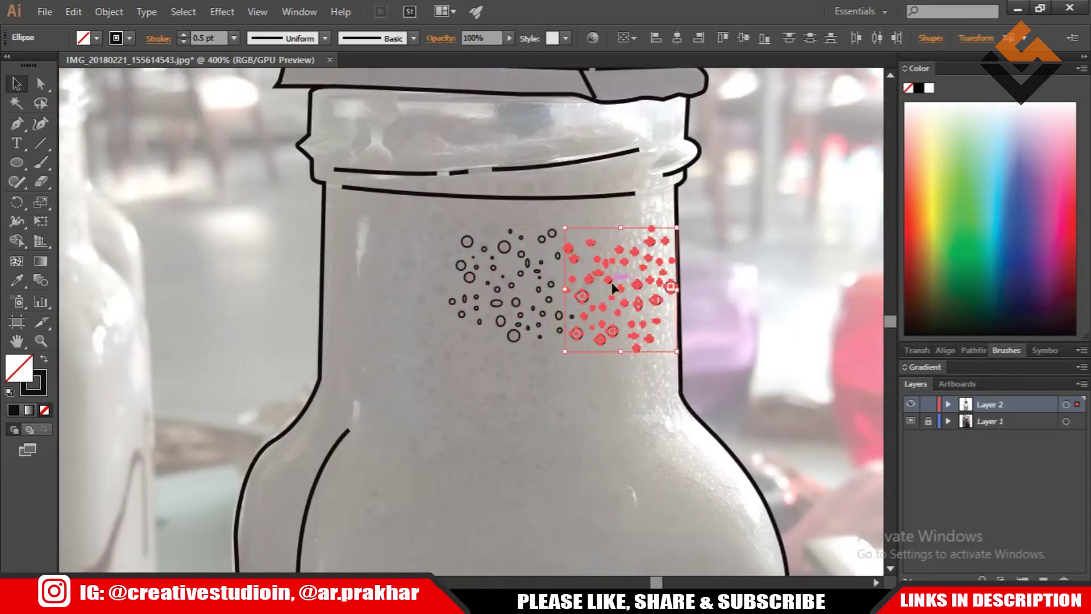
key("ctrl+minus")
left_click_drag(567, 301, 450, 319)
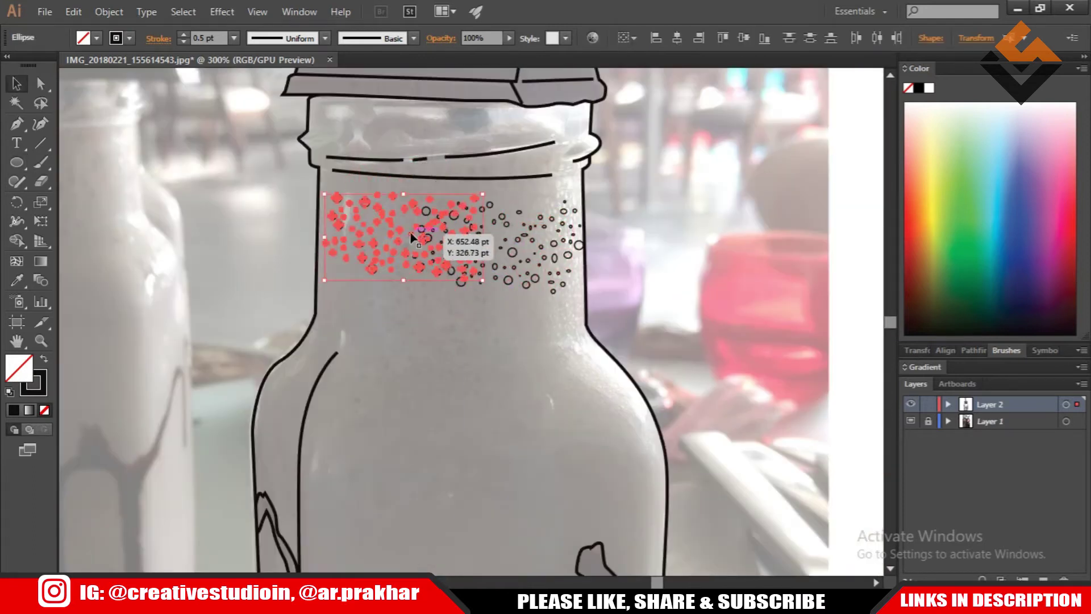
left_click_drag(420, 239, 370, 247)
scroll(370, 247, "up", 1)
left_click(409, 375)
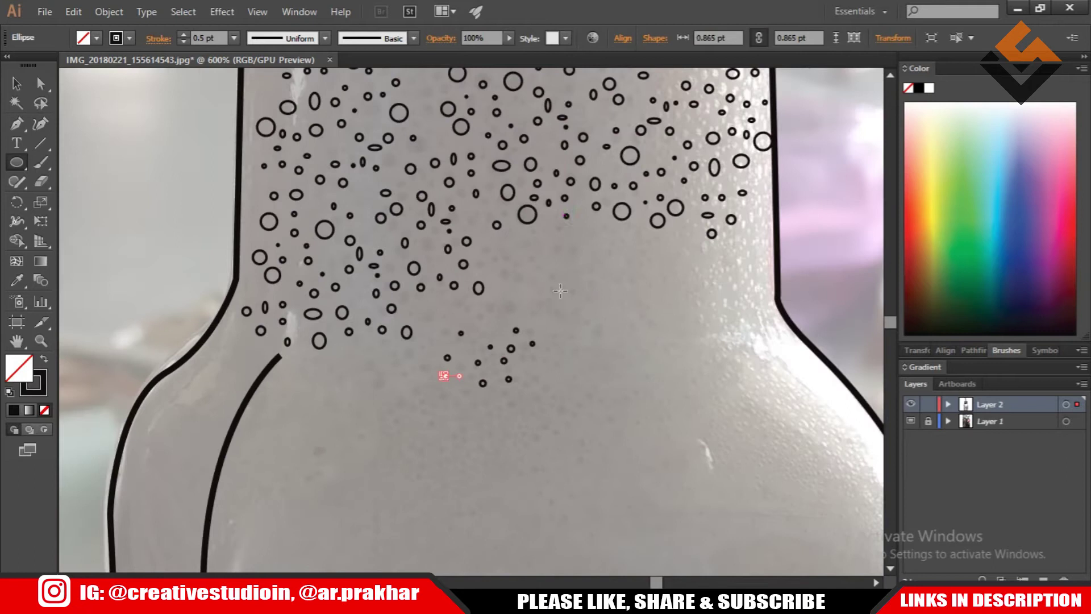
Add a tiny bubble below the cluster and select a set of small bubbles
left_click(560, 291)
key("Return")
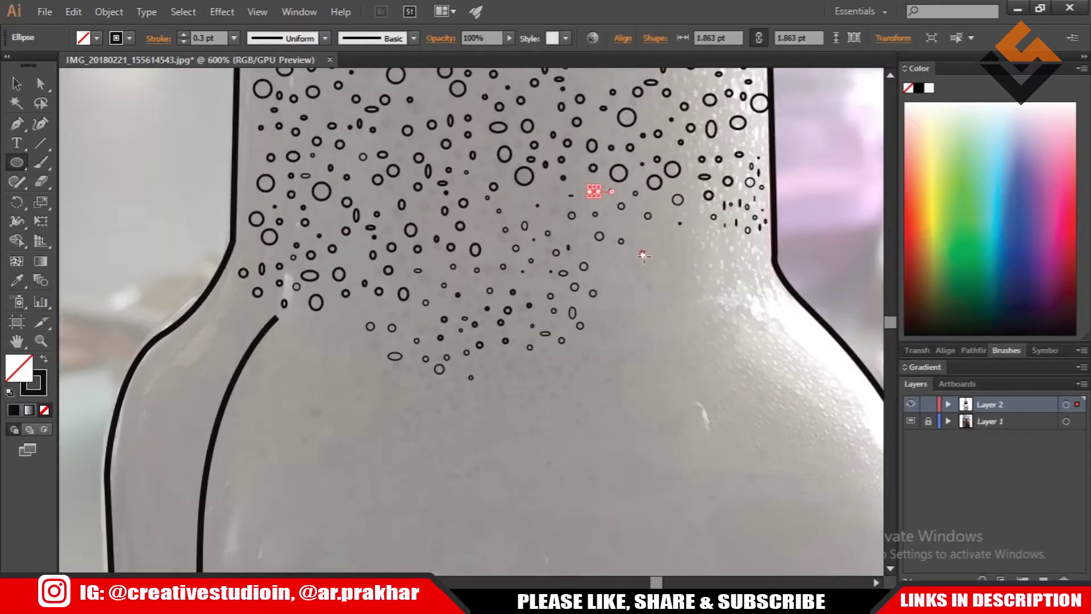
left_click(575, 321)
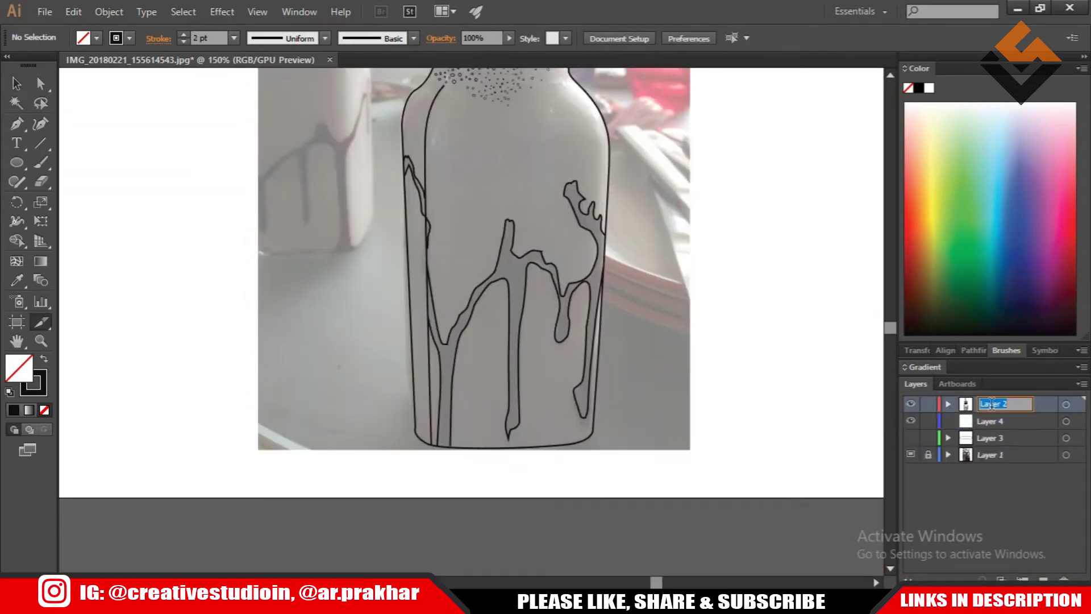
Name the layer PAINT and start a brown drip fill up the right branch
key("Tab")
type("P")
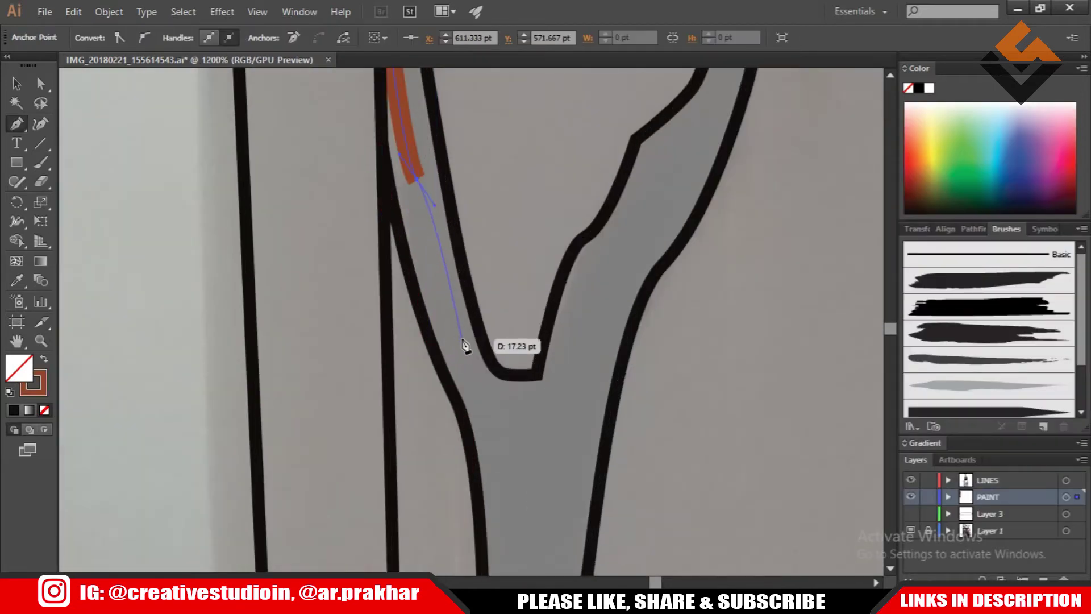
left_click(465, 345)
key("ctrl+minus")
key("ctrl+minus")
left_click(480, 358)
left_click(534, 358)
left_click(585, 244)
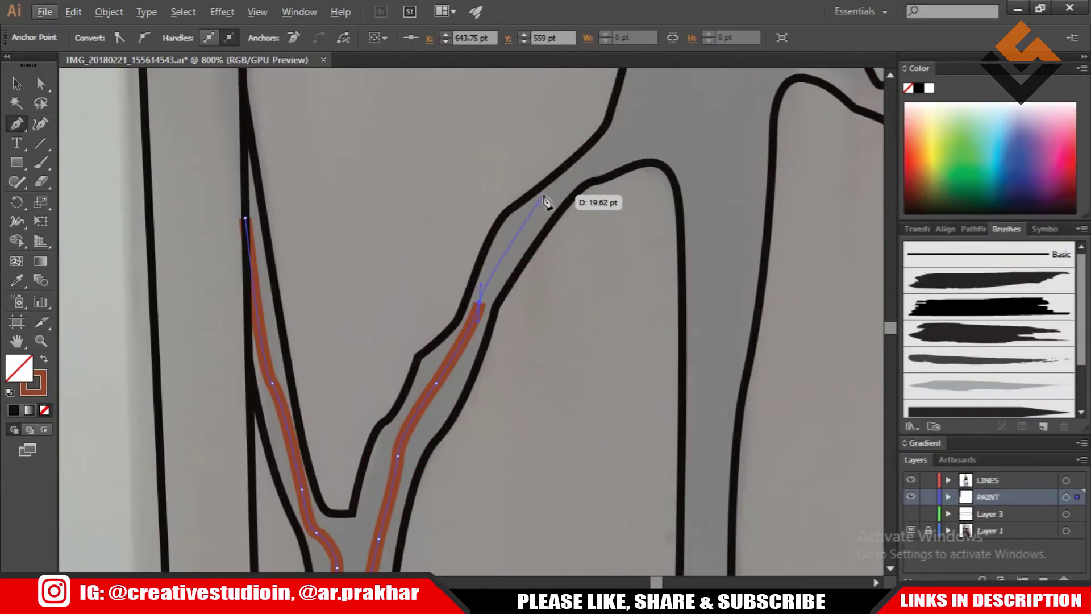
left_click(646, 122)
left_click(669, 108)
left_click(694, 142)
left_click(695, 224)
left_click(688, 305)
left_click(687, 388)
left_click(694, 442)
left_click(700, 375)
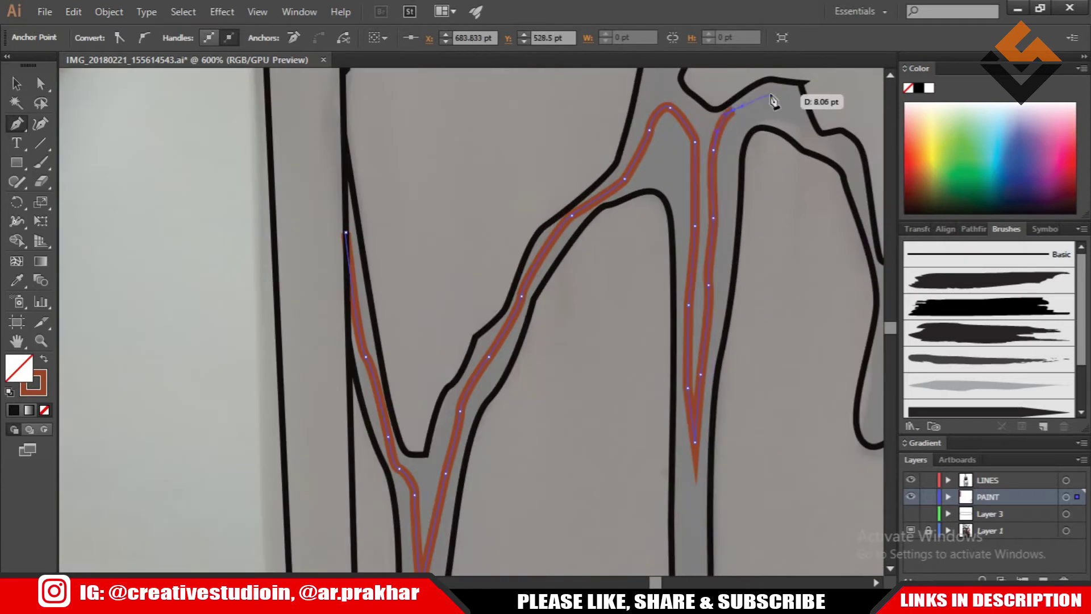
left_click(771, 97)
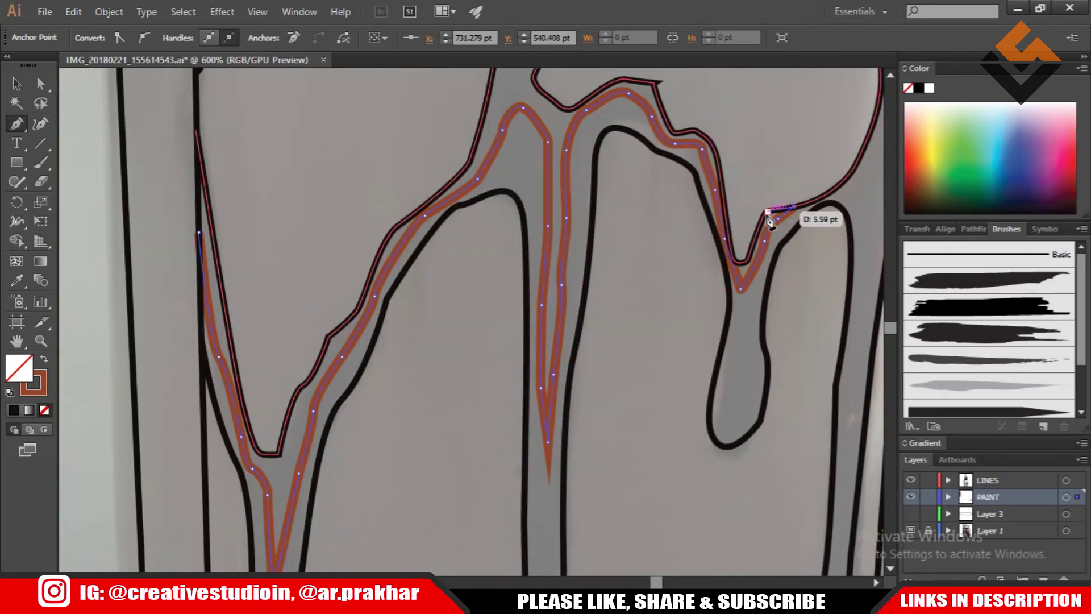
Continue the brown fill over the dip, up the next branch and down the left edge
scroll(735, 244, "up", 1)
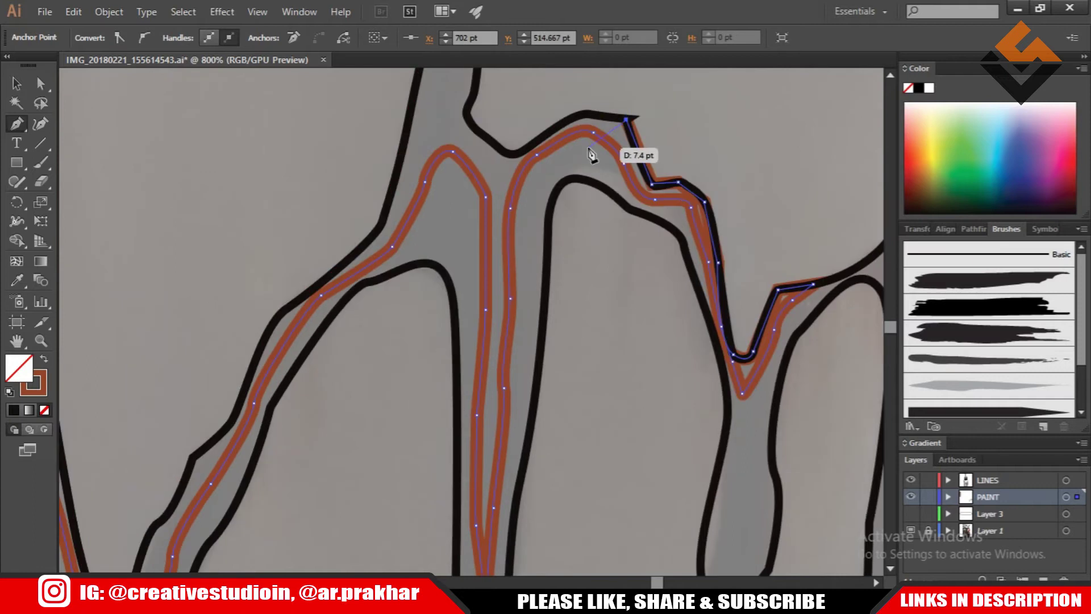
scroll(592, 153, "up", 1)
left_click(493, 209)
scroll(494, 209, "up", 1)
left_click(414, 160)
scroll(419, 160, "up", 2)
left_click(430, 151)
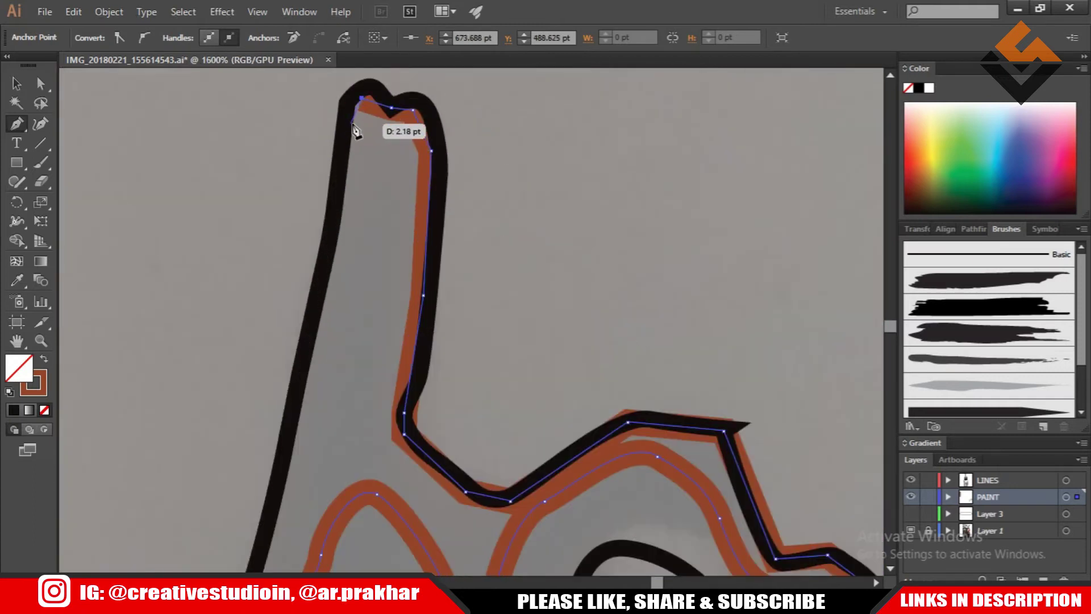
scroll(355, 132, "down", 3)
scroll(357, 329, "up", 1)
left_click(458, 268)
scroll(475, 376, "up", 1)
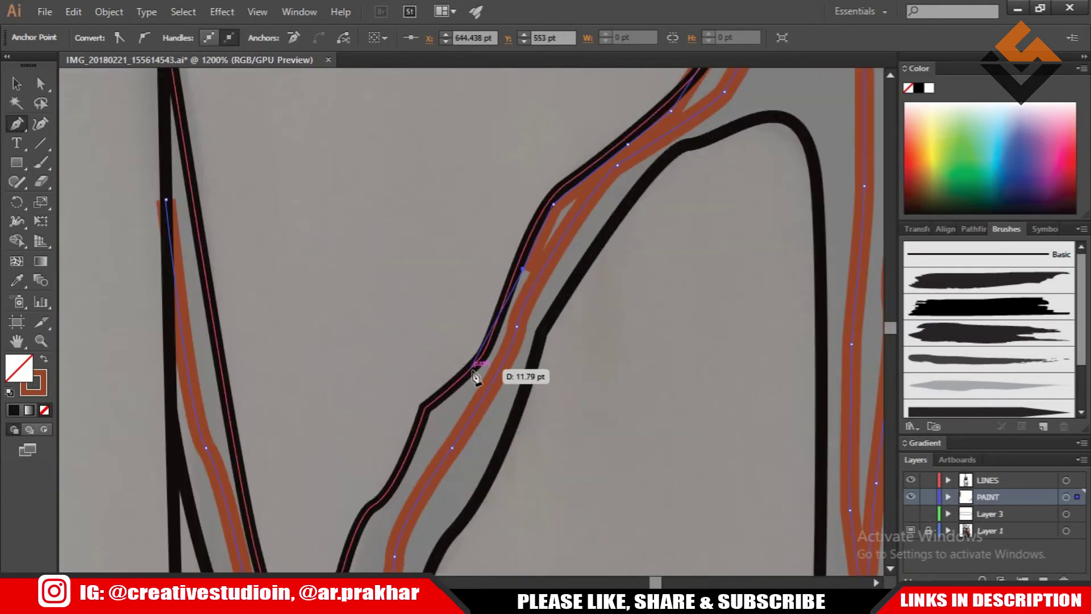
scroll(476, 376, "down", 3)
left_click(551, 223)
scroll(333, 243, "up", 2)
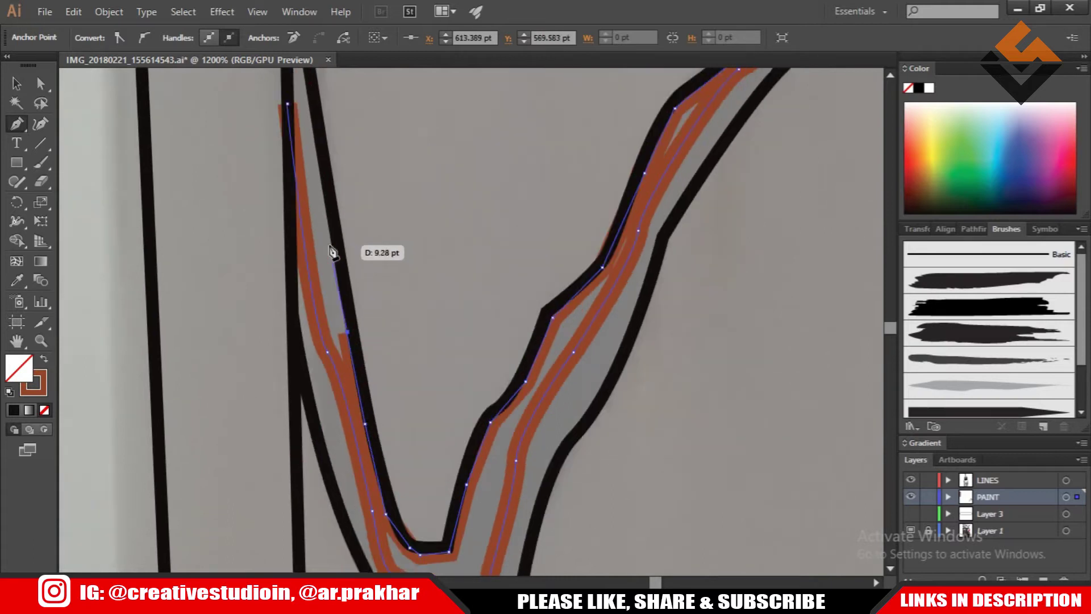
scroll(299, 152, "up", 2)
scroll(512, 300, "down", 3)
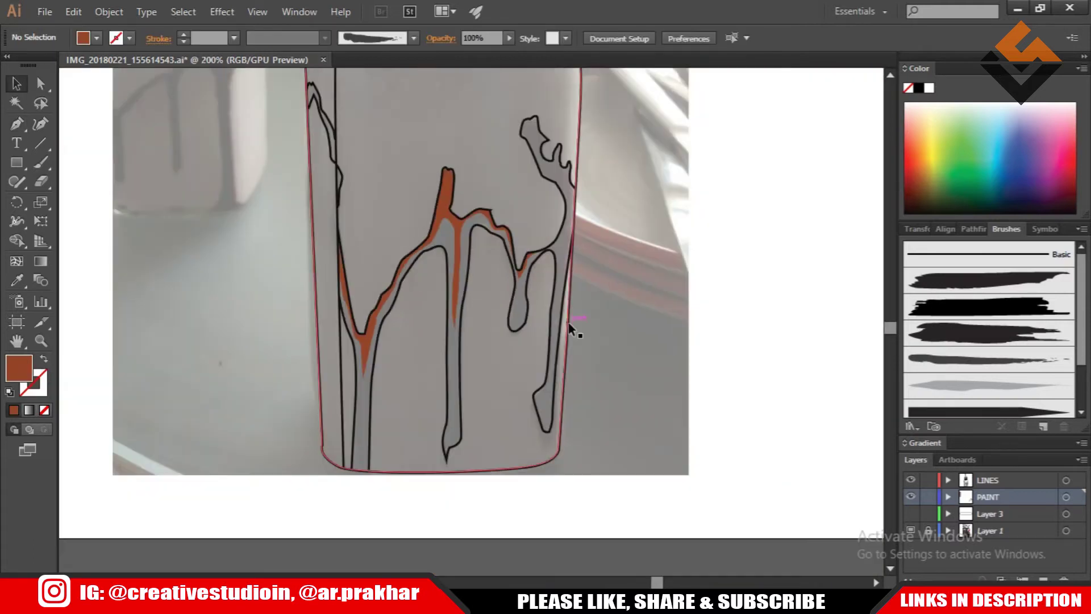
scroll(568, 323, "up", 2)
Start a brown fill on the right drip, tracing its outline and curling top
left_click(591, 397)
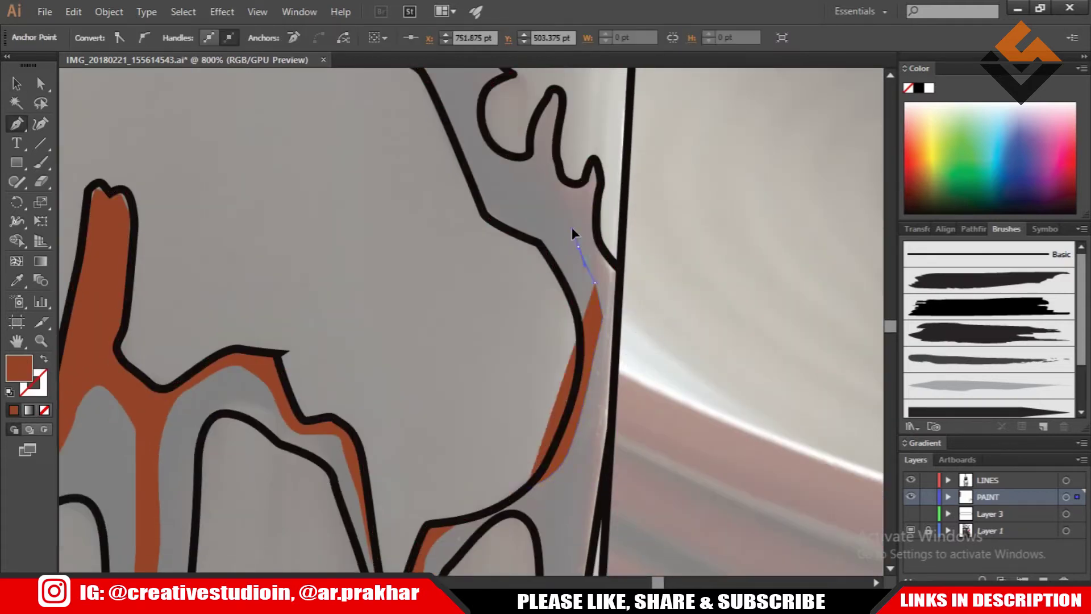
scroll(571, 227, "up", 2)
left_click(590, 242)
left_click(568, 267)
left_click(534, 270)
left_click(519, 242)
left_click(514, 92)
left_click(359, 148)
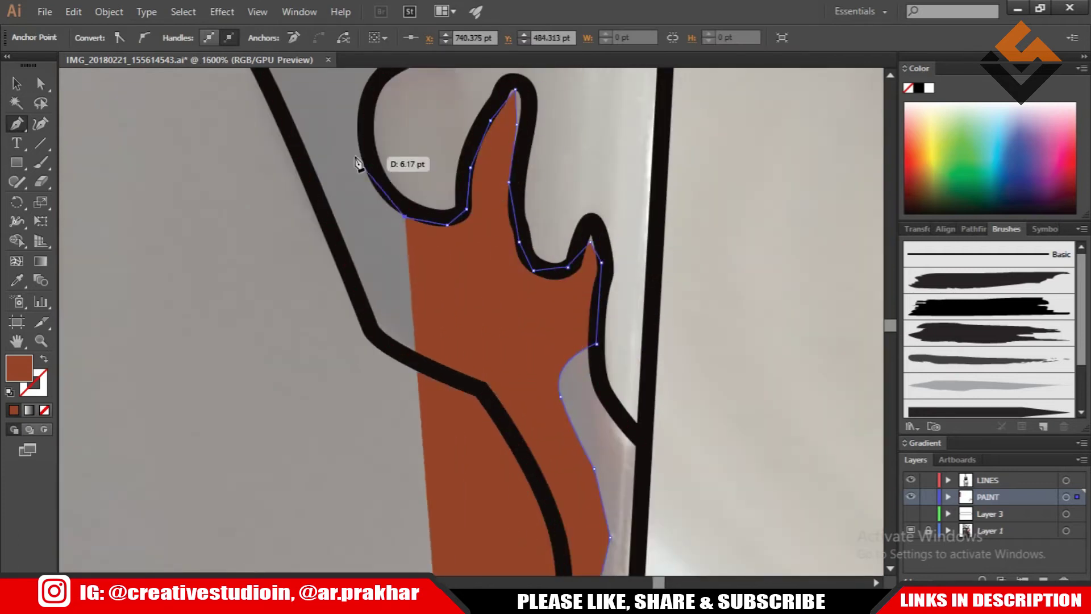
scroll(358, 166, "up", 1)
left_click(369, 192)
Finish the right drip's brown fill down its left outline
scroll(366, 139, "up", 1)
left_click(293, 110)
left_click(281, 130)
left_click(244, 267)
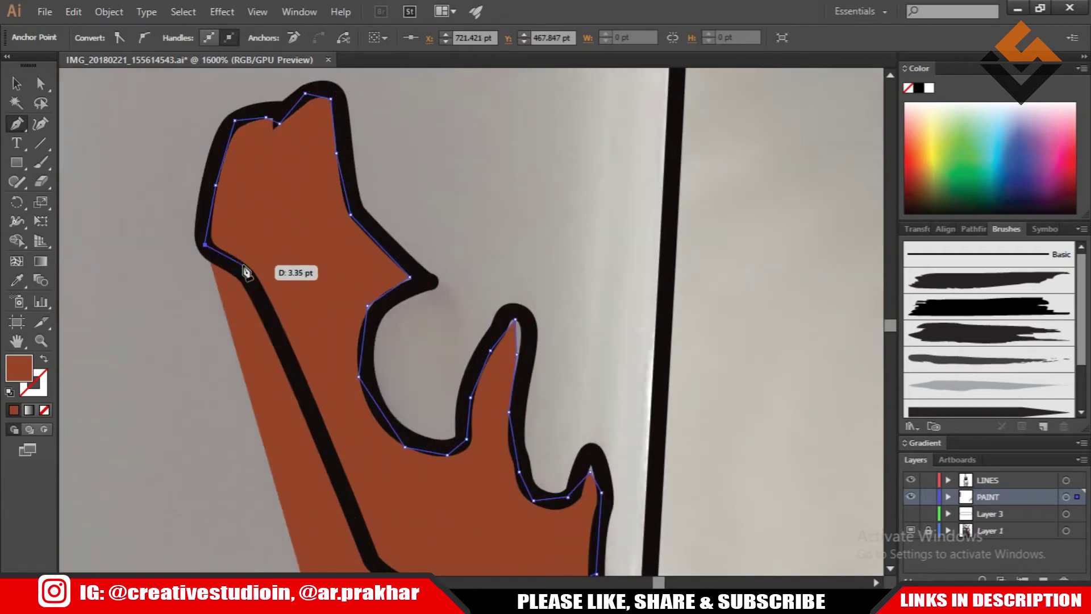
scroll(369, 361, "down", 2)
scroll(398, 341, "up", 1)
left_click(396, 334)
scroll(442, 362, "down", 3)
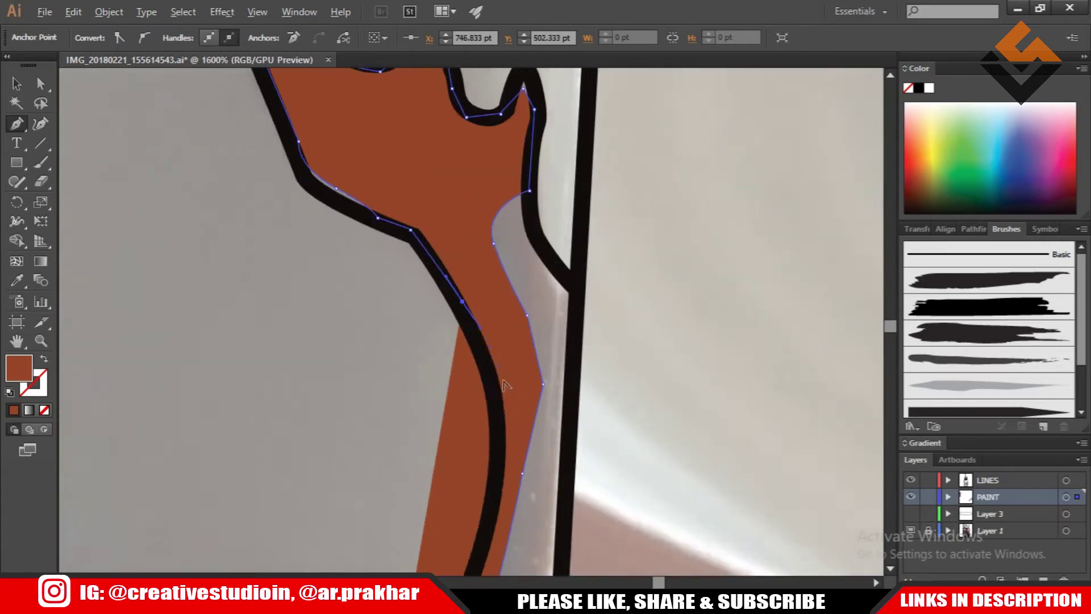
scroll(470, 446, "up", 2, "alt")
scroll(451, 458, "up", 1, "alt")
scroll(428, 448, "down", 5, "alt")
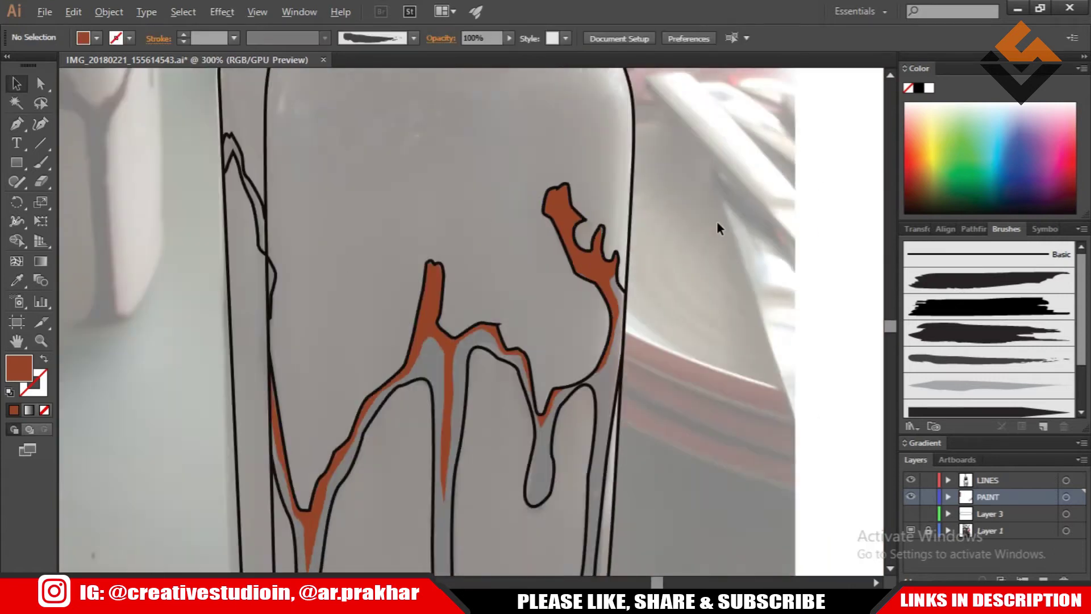
scroll(717, 221, "down", 3, "alt")
Paint a dark brown stroke down the left chocolate drip's edge with the Paintbrush
key("v")
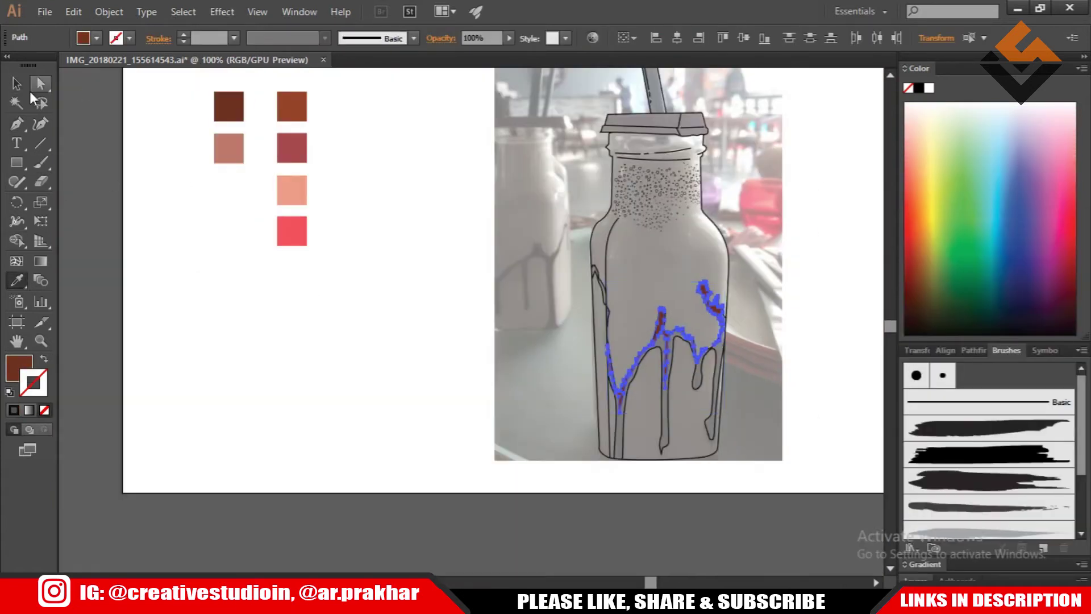
key("ctrl+shift+a")
scroll(663, 403, "up", 2, "alt")
scroll(426, 296, "up", 1, "alt")
scroll(225, 221, "up", 1, "alt")
key("b")
left_click_drag(451, 266, 500, 381)
key("shift+x")
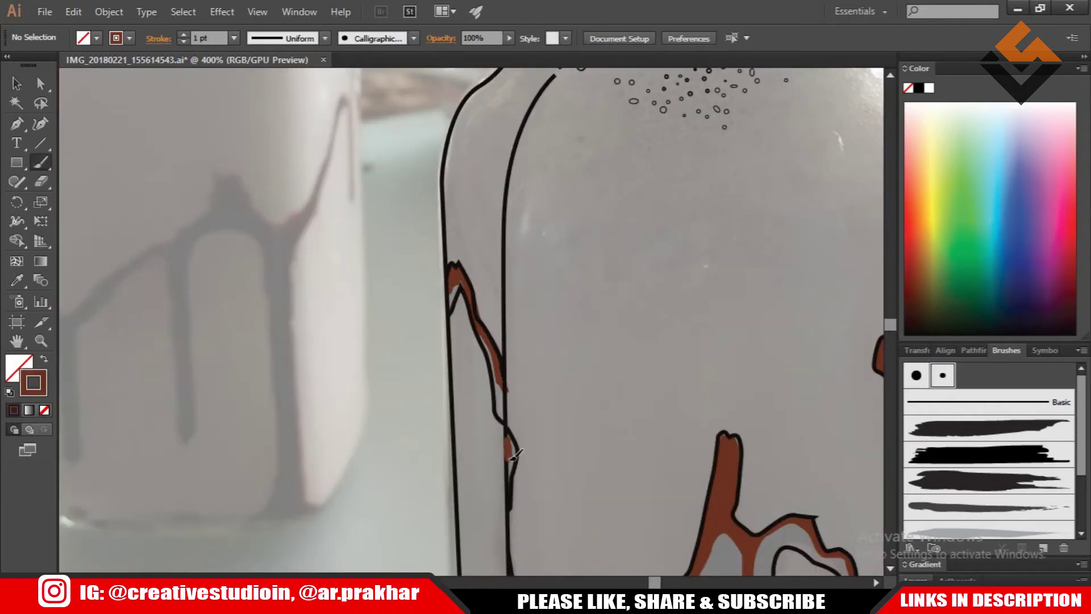
left_click_drag(513, 458, 510, 505)
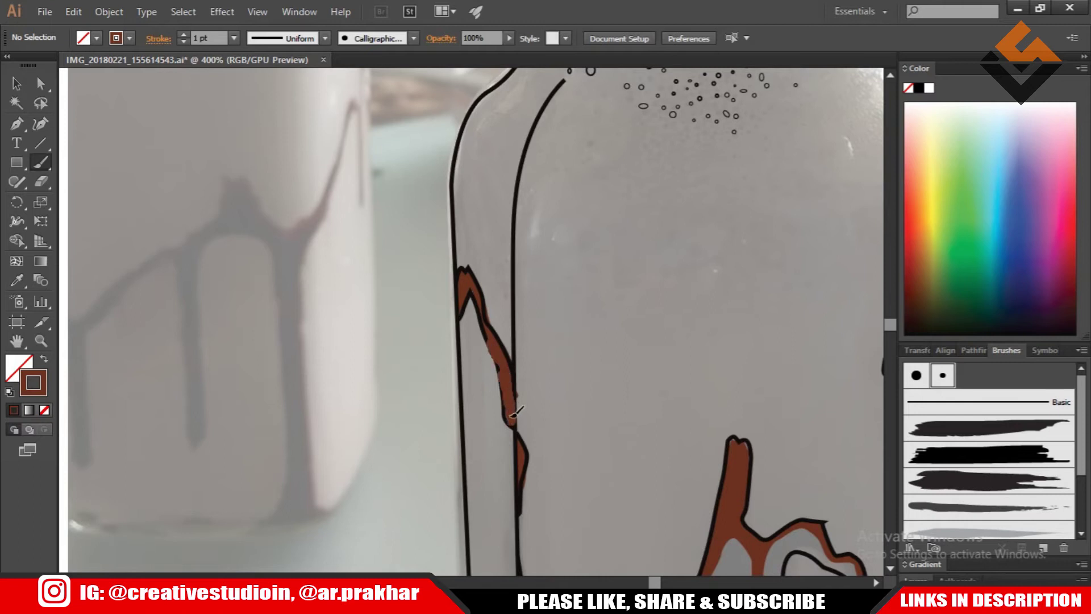
Shade from the left drip to the centre drip and along the right drips in dark brown
key("ctrl+1")
key("shift+x")
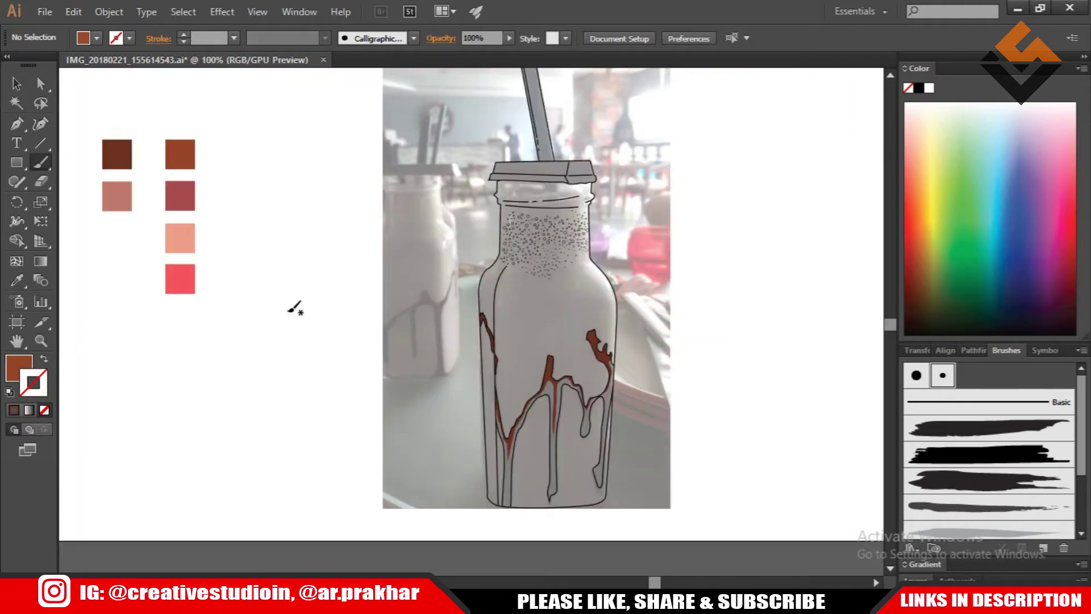
key("ctrl+plus")
key("ctrl+plus")
key("ctrl+plus")
key("F7")
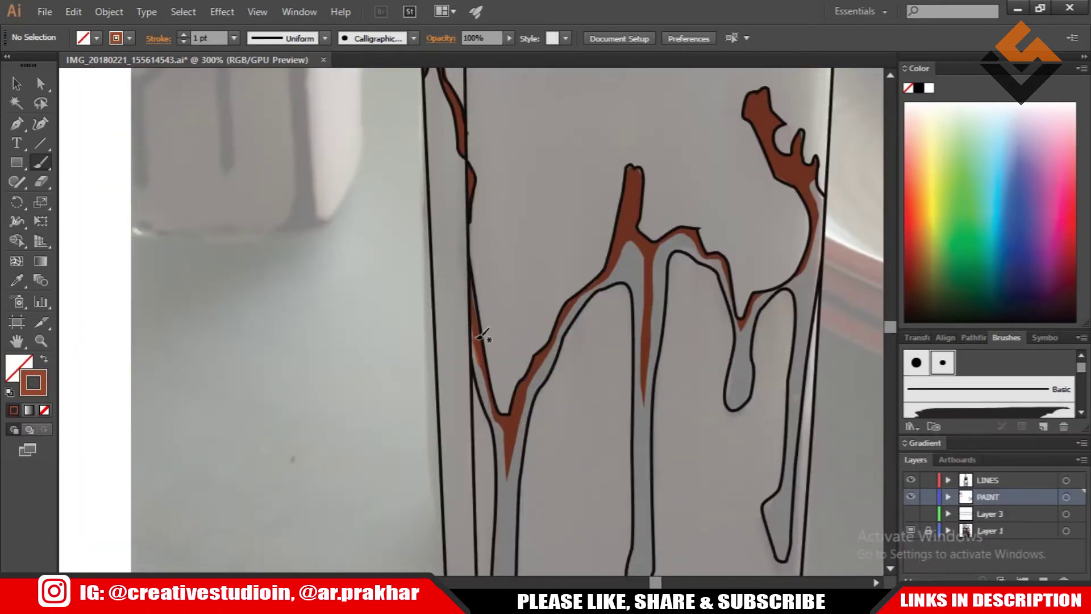
left_click(304, 292, "ctrl")
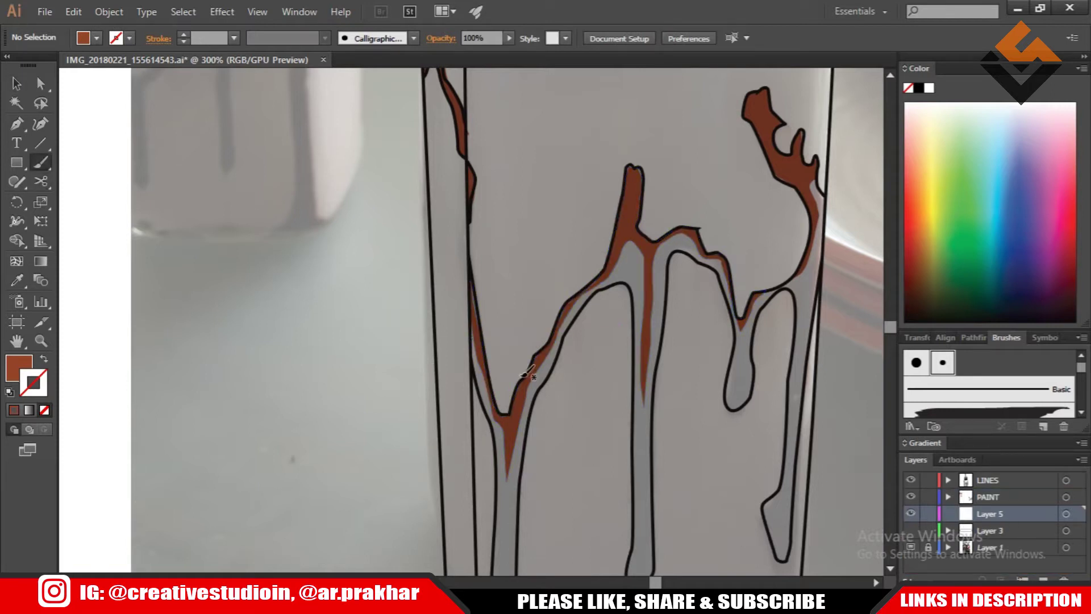
mouse_move(497, 409)
left_mouse_down()
mouse_move(644, 400)
mouse_move(692, 243)
mouse_move(754, 329)
left_mouse_up()
scroll(767, 304, "right", 3)
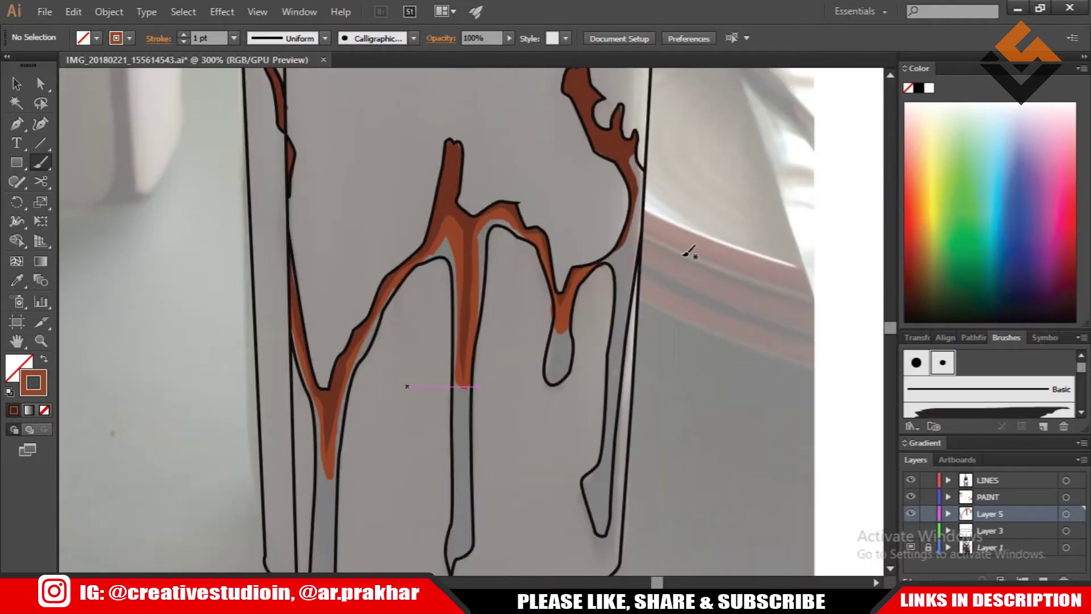
mouse_move(642, 210)
left_mouse_down()
mouse_move(617, 263)
mouse_move(629, 328)
left_mouse_up()
mouse_move(617, 409)
left_mouse_down()
mouse_move(597, 517)
mouse_move(623, 337)
left_mouse_up()
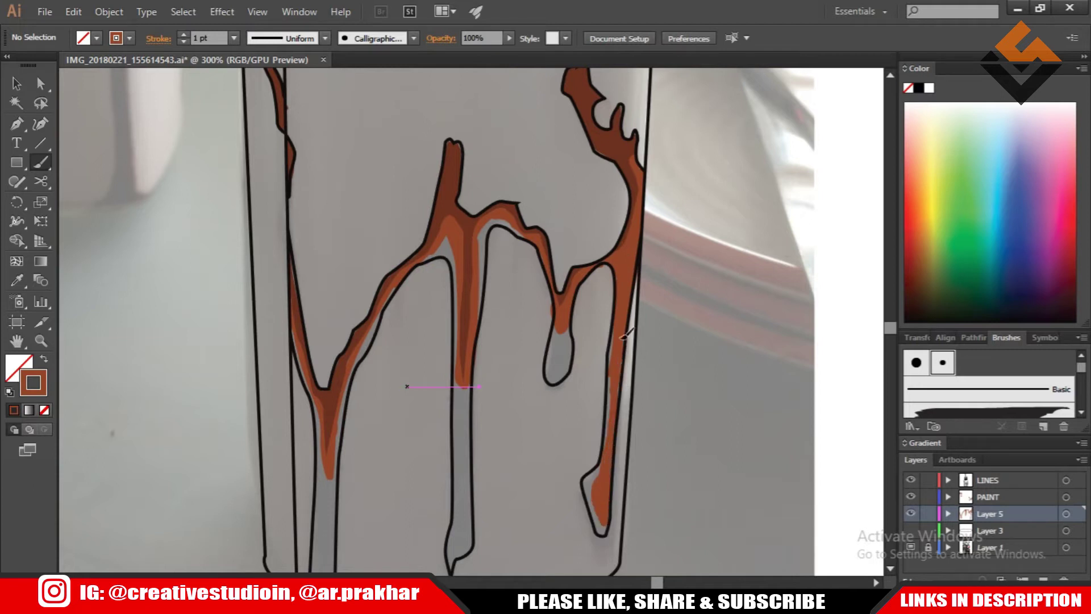
key("ctrl+1")
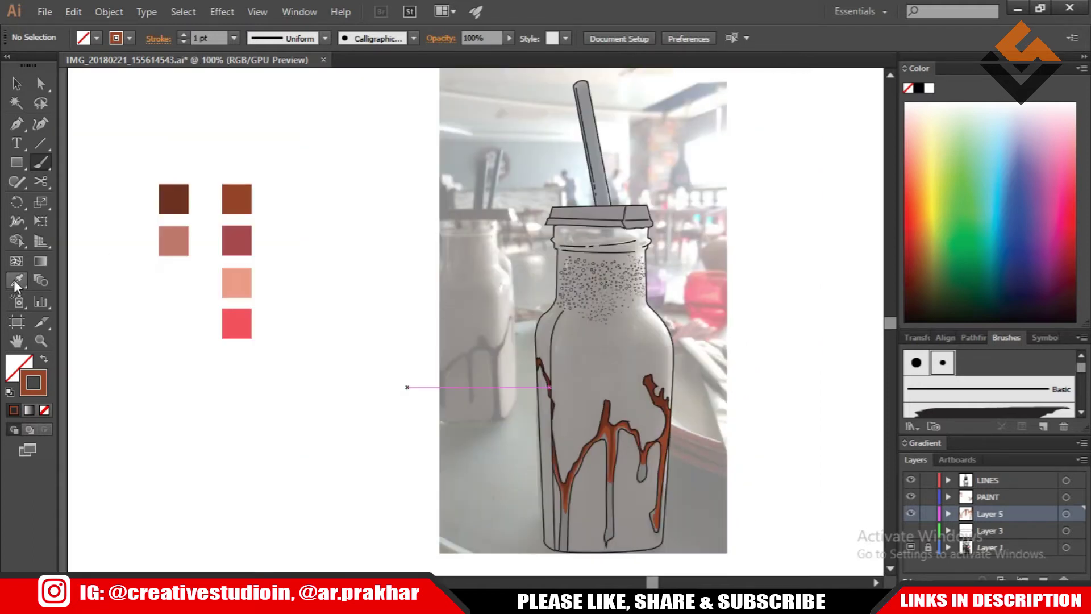
left_click(13, 280)
Choose a light orange paint colour in the Color Picker for the Paintbrush
left_click(80, 222)
double_click(19, 368)
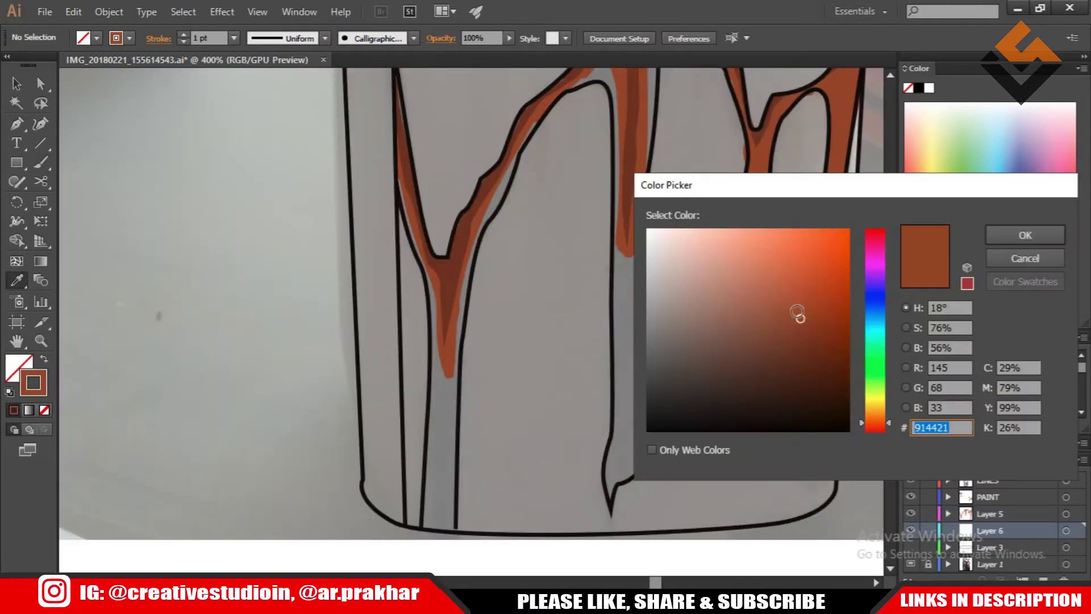
key("Return")
key("b")
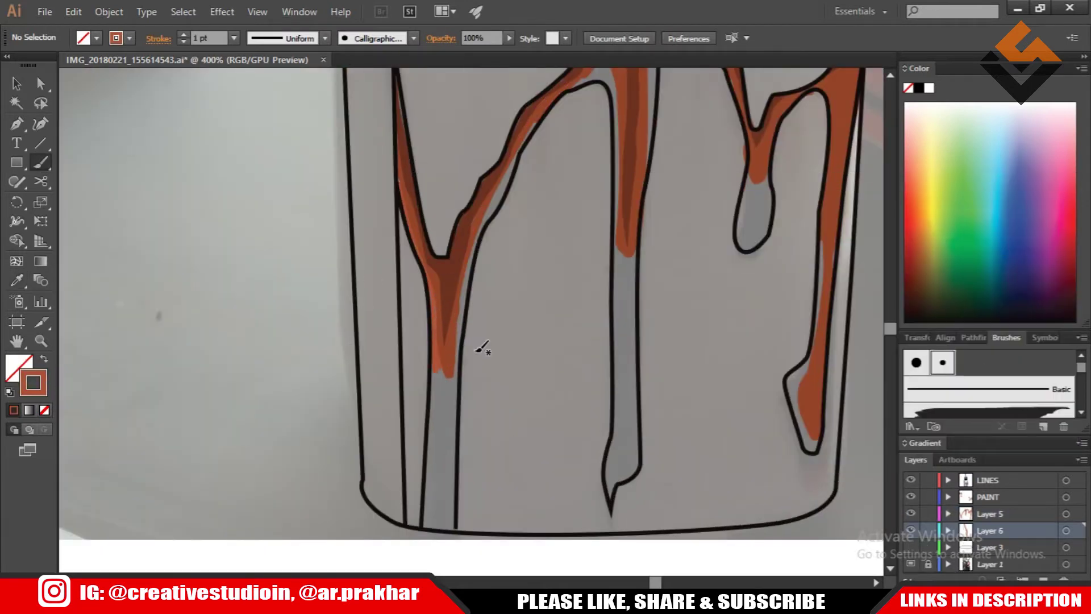
Paint light orange highlight strokes down the left, middle and right chocolate drips
left_click_drag(402, 184, 442, 355)
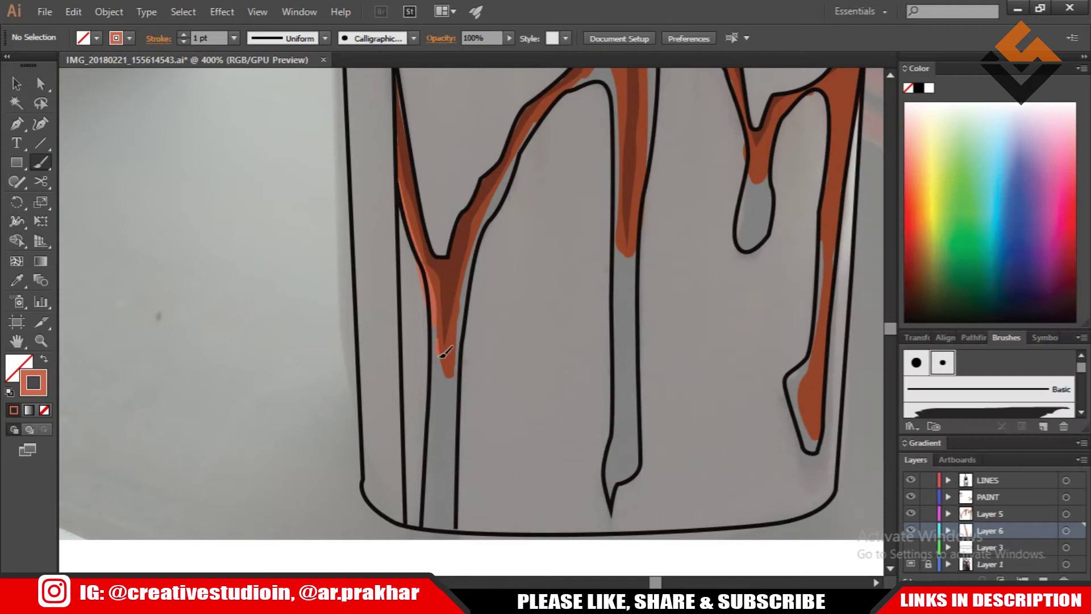
left_click_drag(467, 275, 438, 518)
mouse_move(505, 165)
left_mouse_down()
mouse_move(493, 219)
mouse_move(552, 531)
left_mouse_up()
scroll(570, 99, "up", 2)
left_click_drag(567, 207, 576, 156)
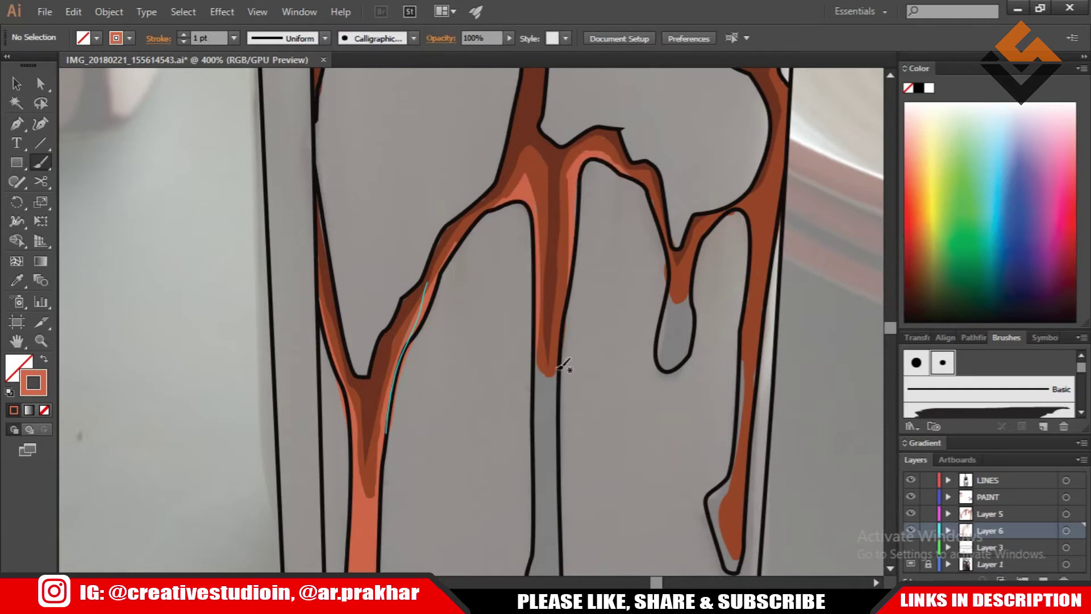
scroll(546, 389, "down", 2)
left_click_drag(534, 432, 542, 349)
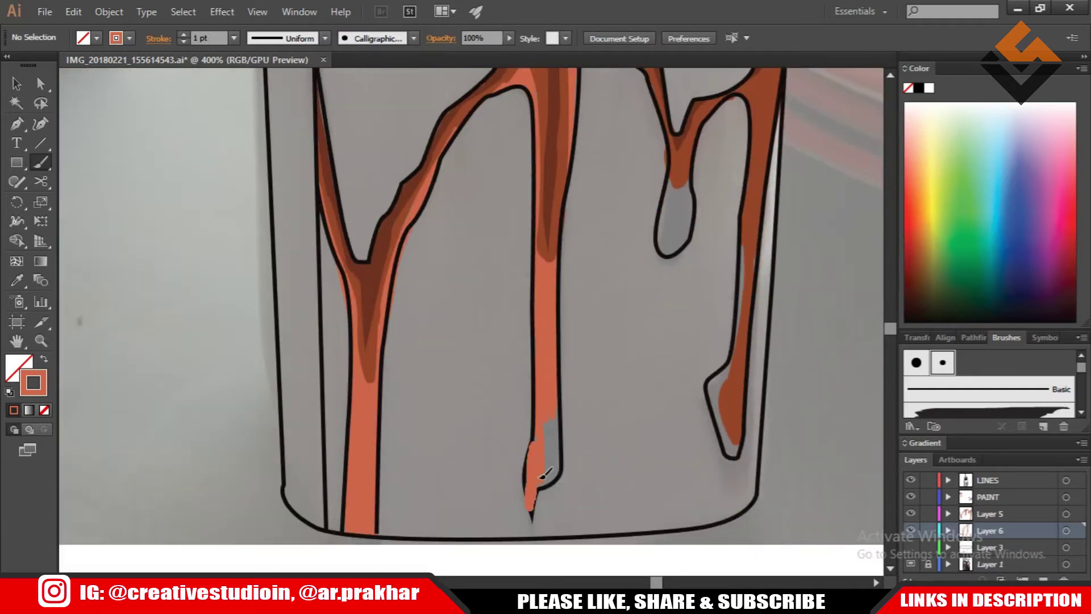
scroll(770, 392, "up", 2)
left_click_drag(601, 319, 603, 355)
scroll(671, 290, "down", 1)
left_click_drag(675, 338, 677, 309)
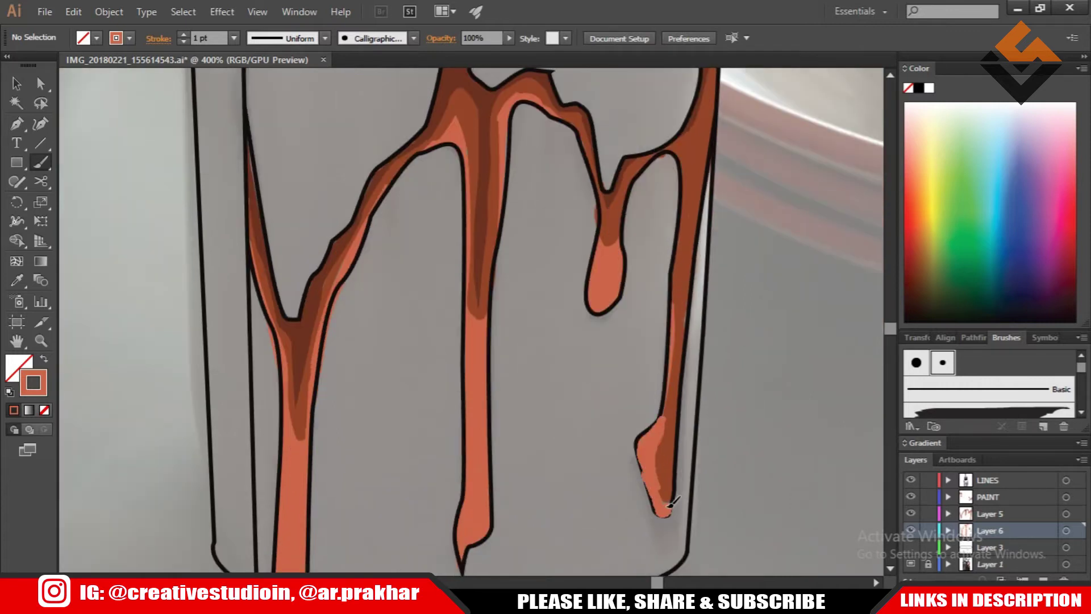
Zoom out and add a new empty Layer 7
key("ctrl+0")
key("ctrl+plus")
key("v")
key("ctrl+l")
Rename the new layer to 'shake'
double_click(991, 547)
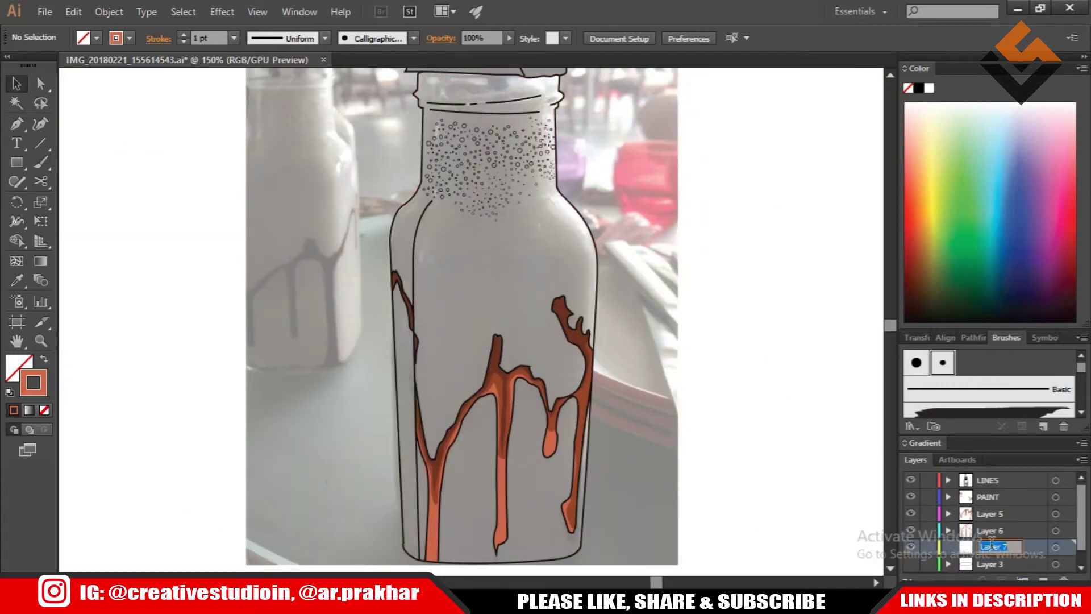
key("super+space")
type("shake")
key("Return")
key("ctrl+1")
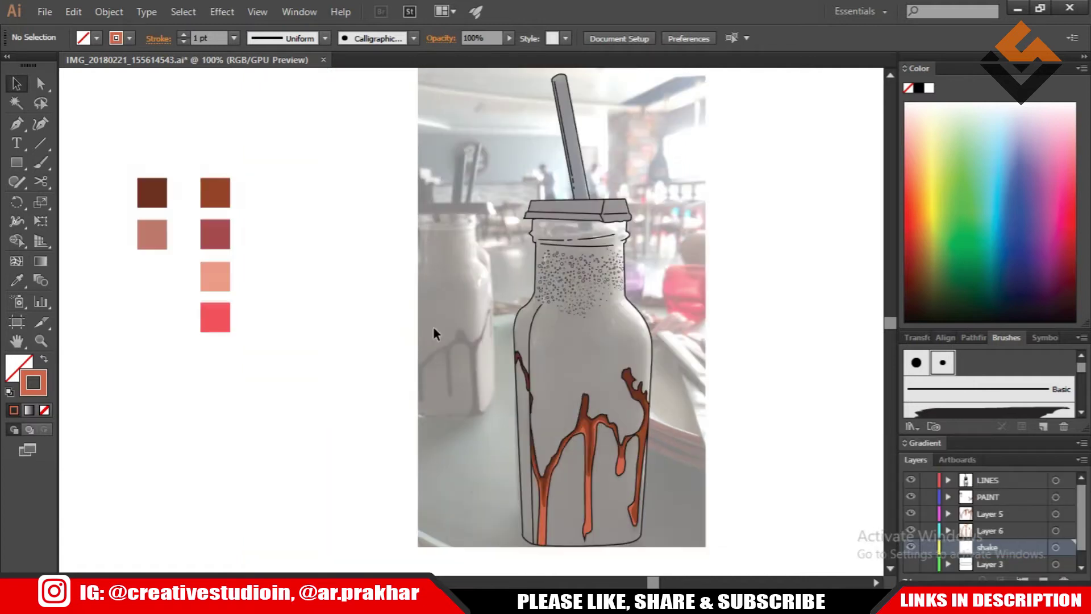
Paint a dark pink splash at the bottle bottom, then enlarge the Calligraphic brush size
key("shift+x")
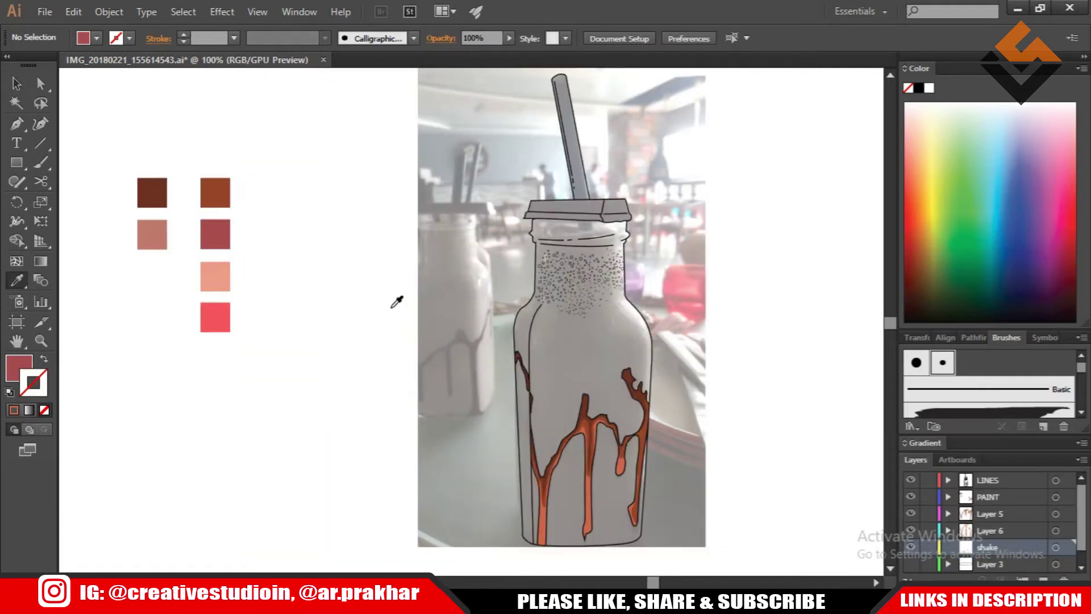
key("b")
key("ctrl+plus")
key("ctrl+plus")
key("ctrl+plus")
key("ctrl+plus")
key("shift+x")
left_click_drag(441, 518, 500, 518)
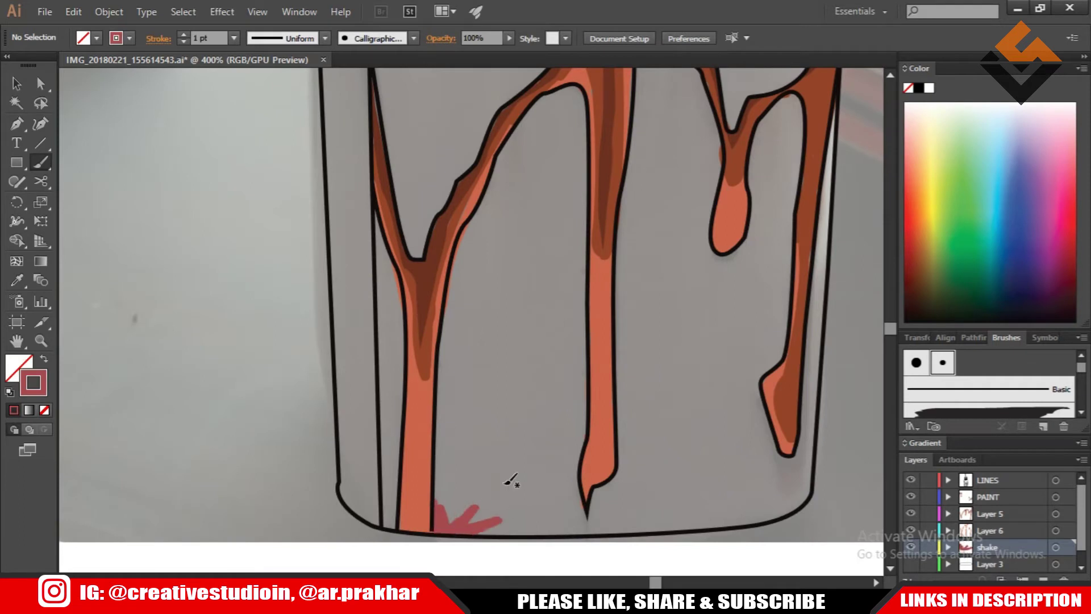
double_click(942, 362)
left_click_drag(400, 402, 407, 403)
left_click(632, 440)
left_click(563, 351)
Fill the gaps between the left chocolate drips with dark pink
left_click_drag(472, 511, 574, 258)
key("ctrl+minus")
scroll(667, 416, "right", 3)
left_click_drag(438, 295, 428, 409)
left_click_drag(423, 341, 409, 419)
mouse_move(398, 363)
left_mouse_down()
mouse_move(449, 486)
mouse_move(497, 514)
left_mouse_up()
Fill pink between the middle and right drips and along both bottle outlines
mouse_move(480, 284)
left_mouse_down()
mouse_move(494, 449)
mouse_move(435, 496)
left_mouse_up()
left_click_drag(500, 483, 506, 387)
left_click_drag(522, 448, 551, 301)
left_click_drag(539, 471, 528, 386)
mouse_move(545, 307)
left_mouse_down()
mouse_move(529, 495)
mouse_move(516, 487)
mouse_move(556, 504)
left_mouse_up()
left_click_drag(564, 430, 559, 449)
left_click_drag(349, 352, 353, 514)
mouse_move(318, 301)
left_mouse_down()
mouse_move(332, 477)
mouse_move(332, 309)
left_mouse_up()
left_click_drag(332, 364, 327, 259)
mouse_move(364, 398)
left_mouse_down()
mouse_move(395, 299)
mouse_move(348, 231)
mouse_move(508, 271)
mouse_move(511, 171)
left_mouse_up()
scroll(585, 184, "up", 3)
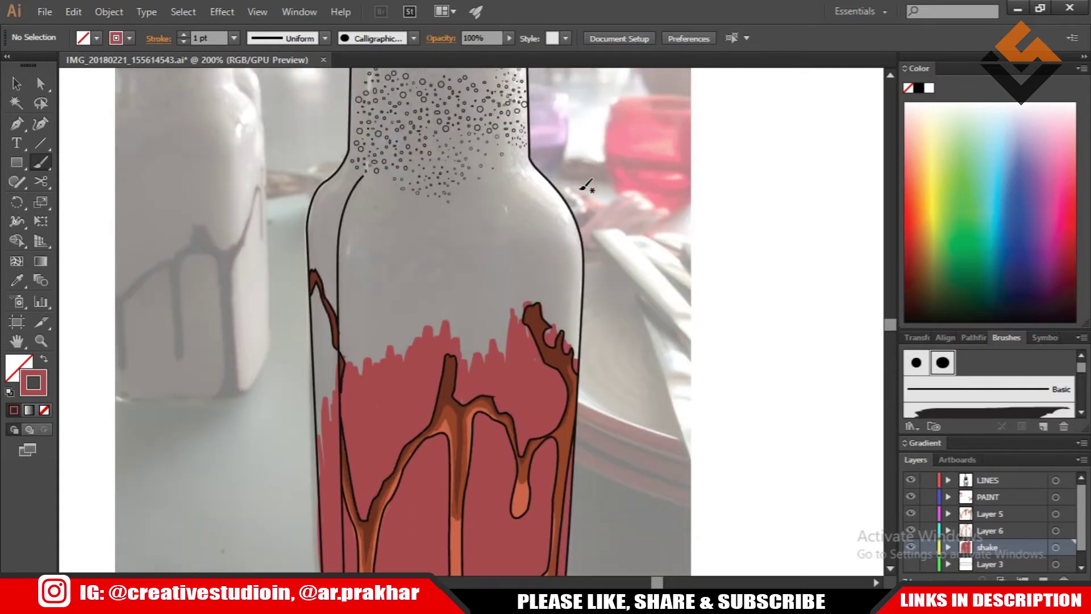
Pick a lighter pink paint colour and add Layer 8
key("ctrl+1")
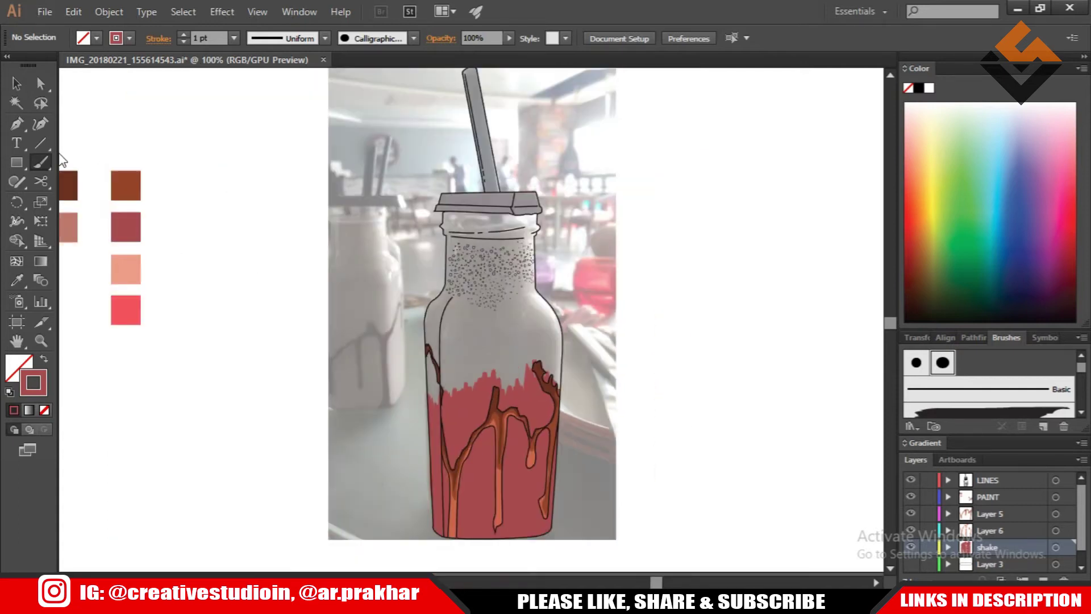
double_click(29, 365)
left_click(1023, 234)
key("ctrl+plus")
key("ctrl+l")
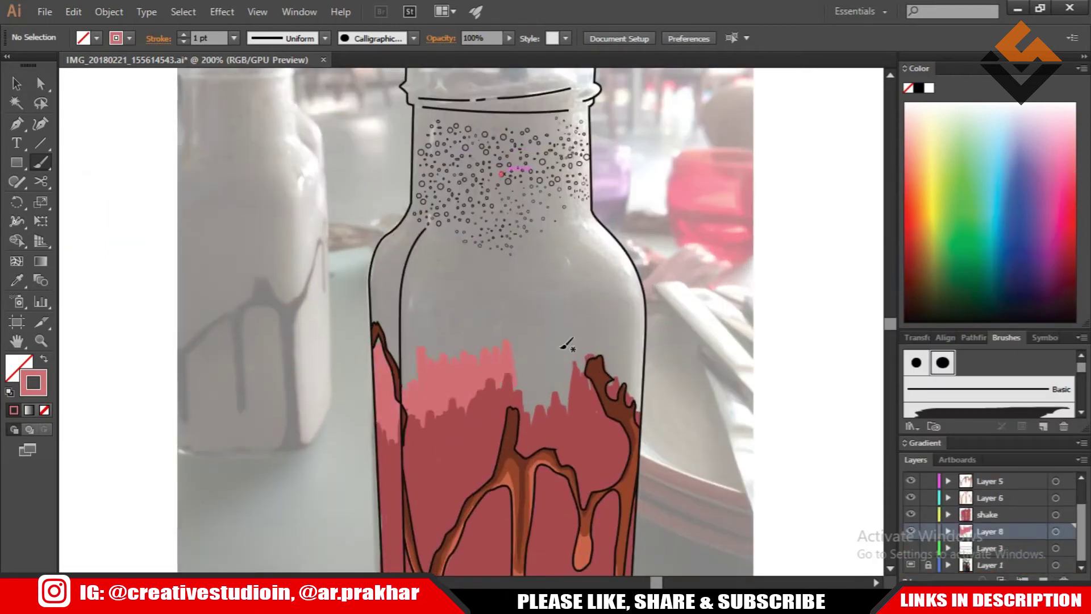
Paint a jagged light pink band above the dark fill up to the bottle's shoulder
left_click_drag(396, 427, 608, 335)
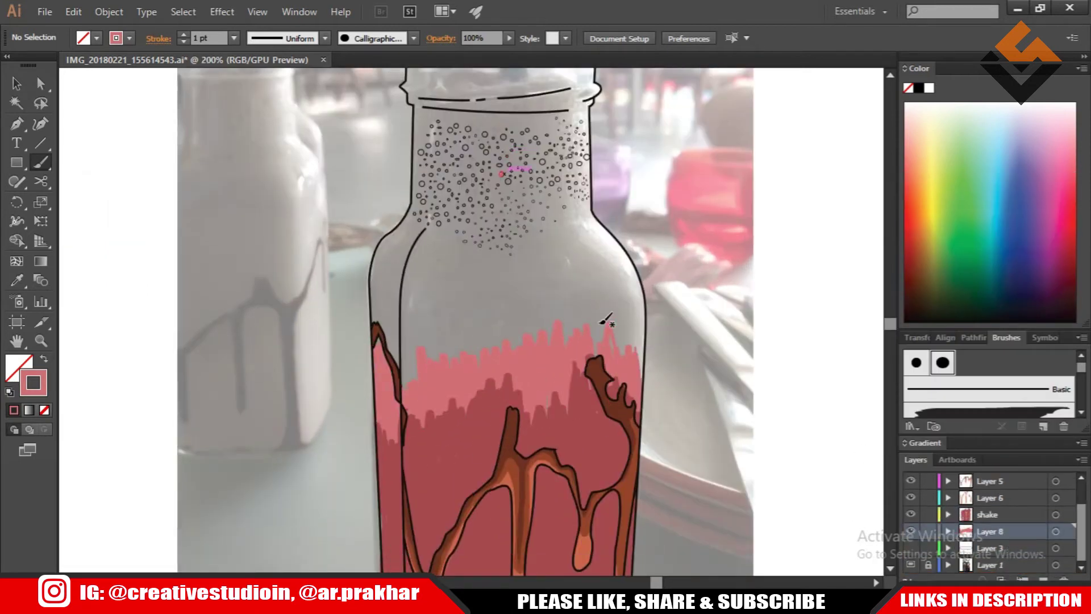
left_click_drag(519, 326, 453, 314)
mouse_move(317, 295)
left_mouse_down()
mouse_move(419, 332)
mouse_move(423, 290)
left_mouse_up()
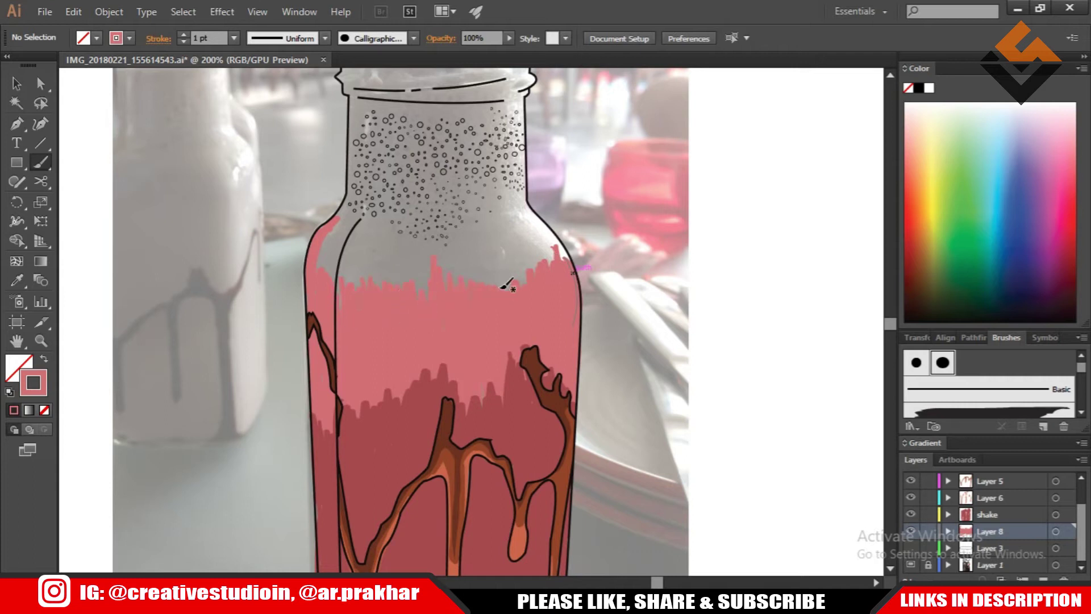
left_click_drag(500, 287, 532, 283)
key("ctrl+minus")
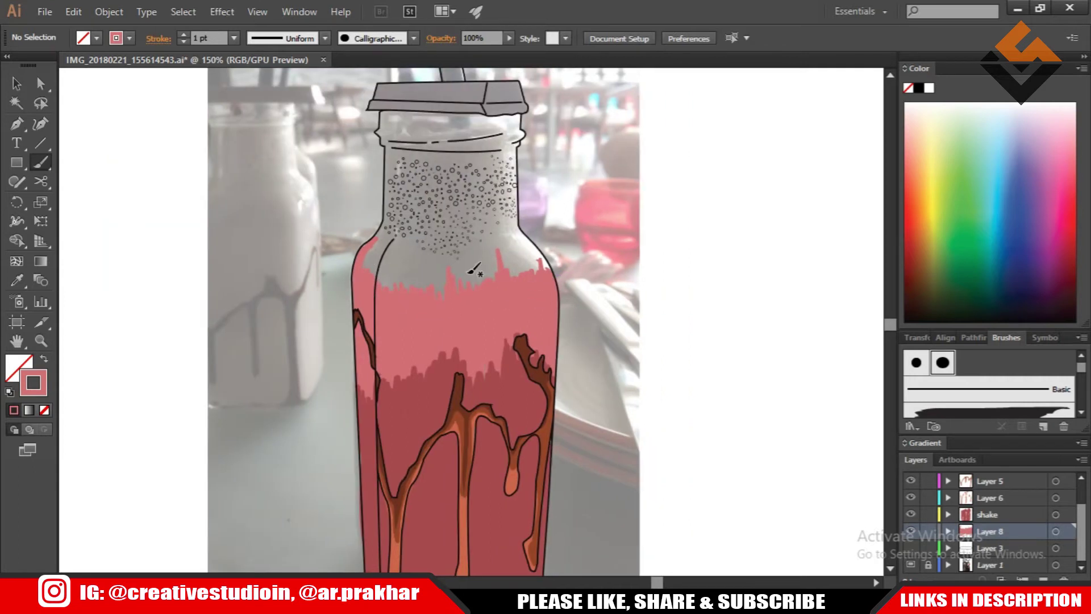
Pick a paler pink, add Layer 9, and paint the bottle's left shoulder
double_click(33, 382)
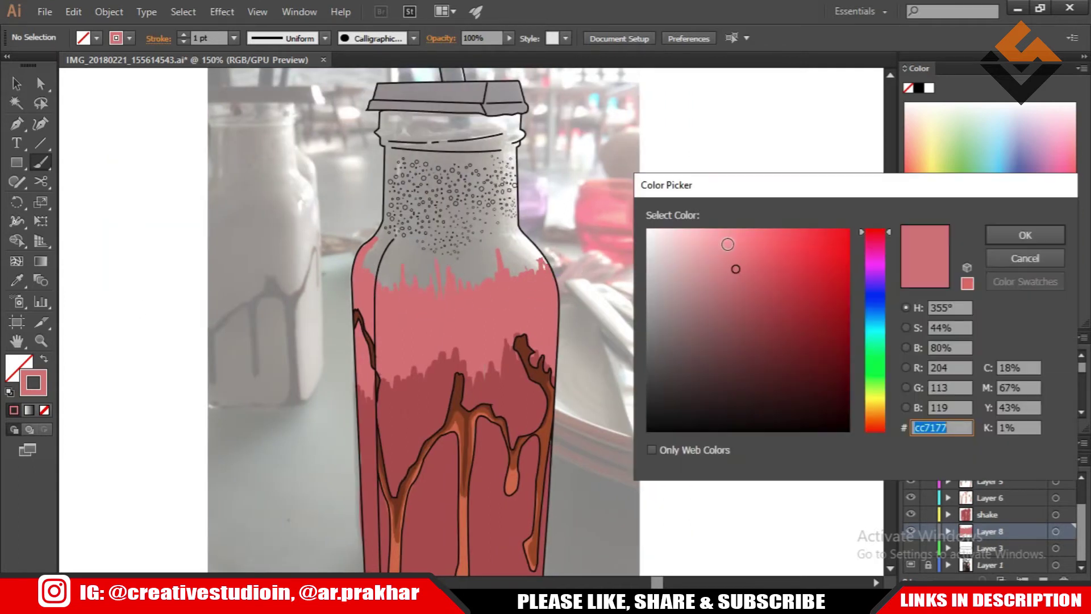
left_click(1023, 233)
key("ctrl+plus")
key("ctrl+l")
mouse_move(330, 259)
left_mouse_down()
mouse_move(321, 301)
mouse_move(341, 256)
mouse_move(375, 335)
mouse_move(444, 344)
mouse_move(498, 267)
mouse_move(545, 298)
mouse_move(489, 211)
mouse_move(449, 216)
left_mouse_up()
Fill the bottle neck with pale pink up to the lip, covering the grey
scroll(472, 178, "up", 1)
left_click_drag(340, 183, 346, 262)
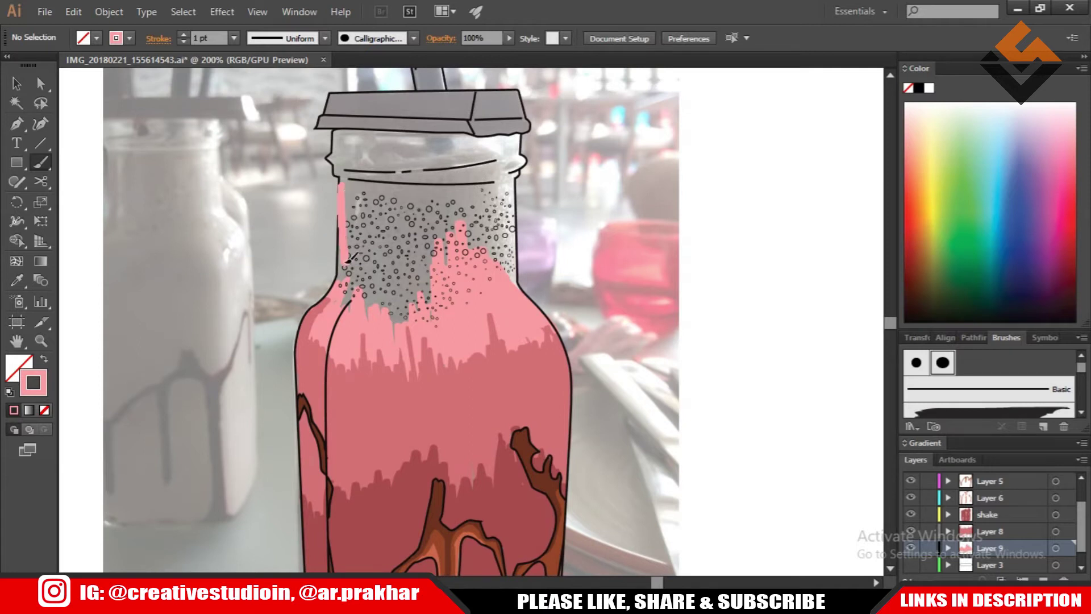
mouse_move(347, 314)
left_mouse_down()
mouse_move(387, 194)
mouse_move(431, 307)
mouse_move(511, 193)
mouse_move(517, 213)
mouse_move(455, 199)
left_mouse_up()
scroll(446, 219, "down", 1)
scroll(446, 219, "up", 1)
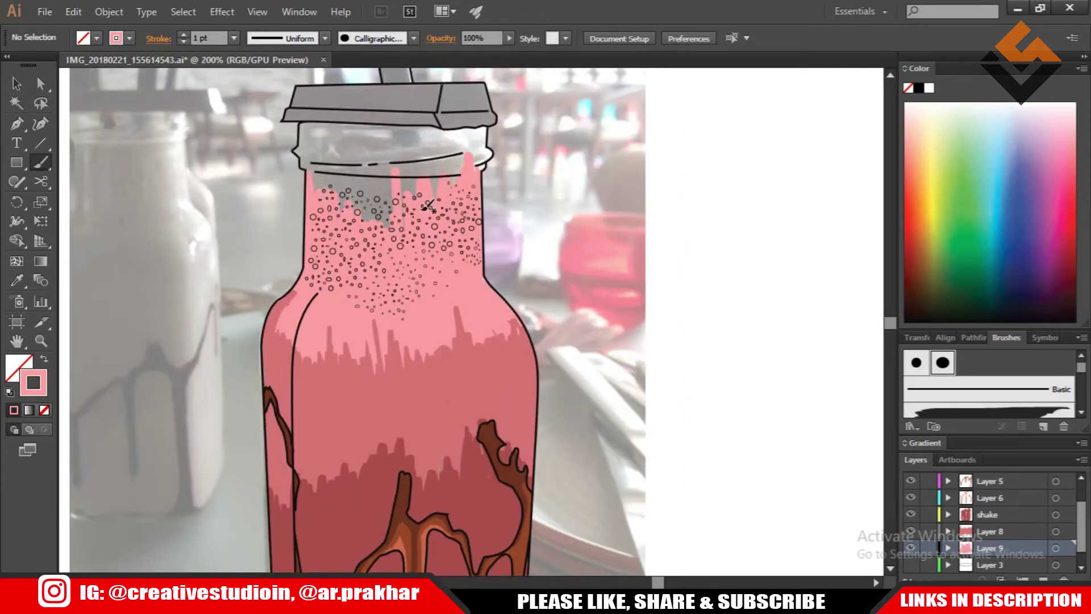
mouse_move(369, 164)
left_mouse_down()
mouse_move(398, 182)
mouse_move(467, 152)
left_mouse_up()
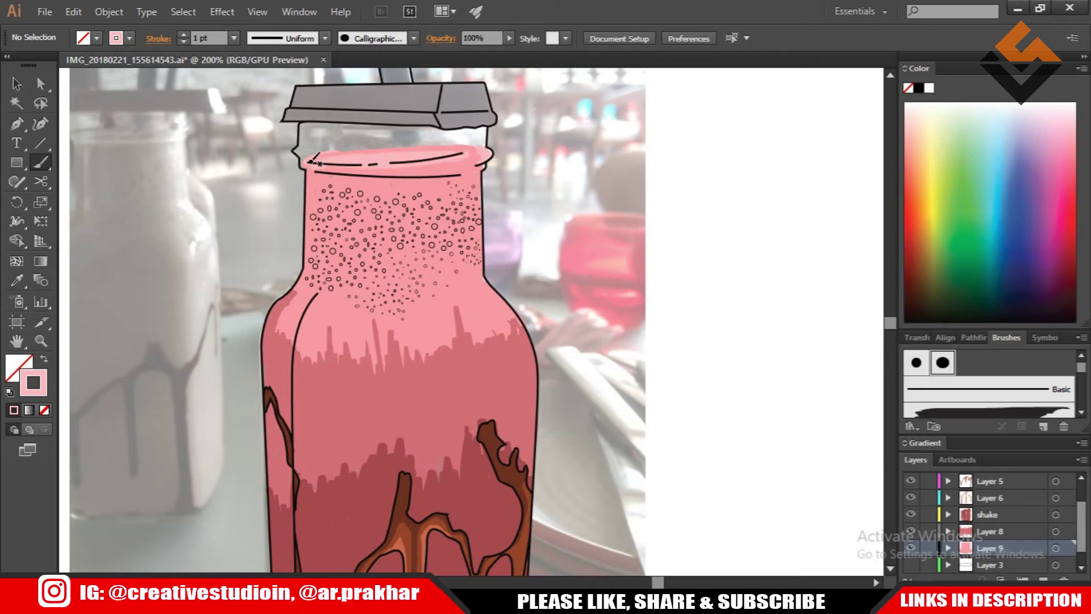
scroll(460, 138, "up", 1)
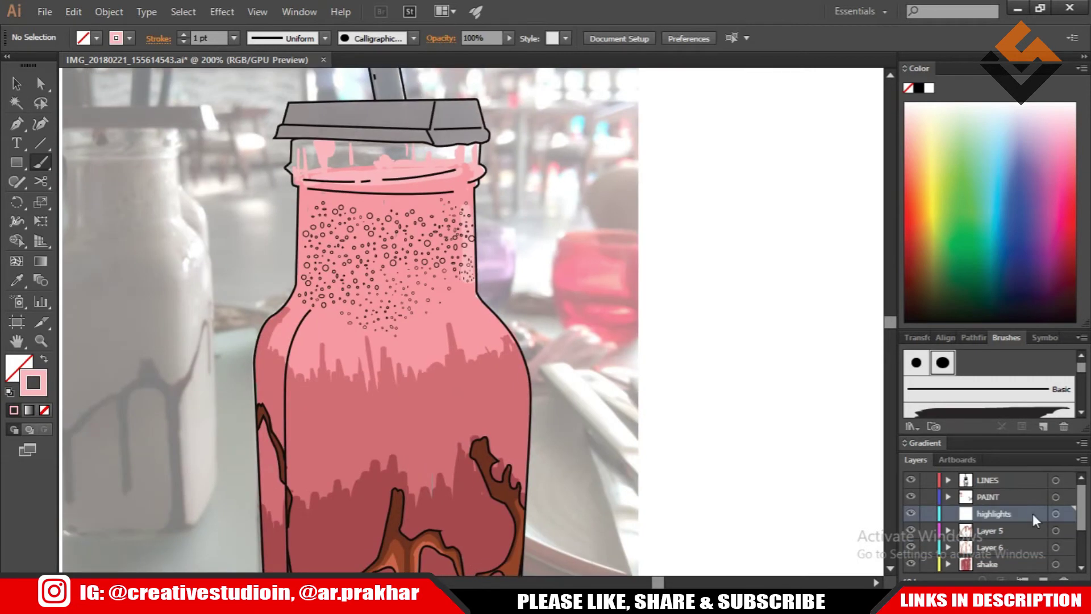
Paint white #ffffff highlight strokes along the bottle's right, left and lower right sides
double_click(35, 385)
type("ffffff")
key("Return")
left_click_drag(460, 214, 458, 288)
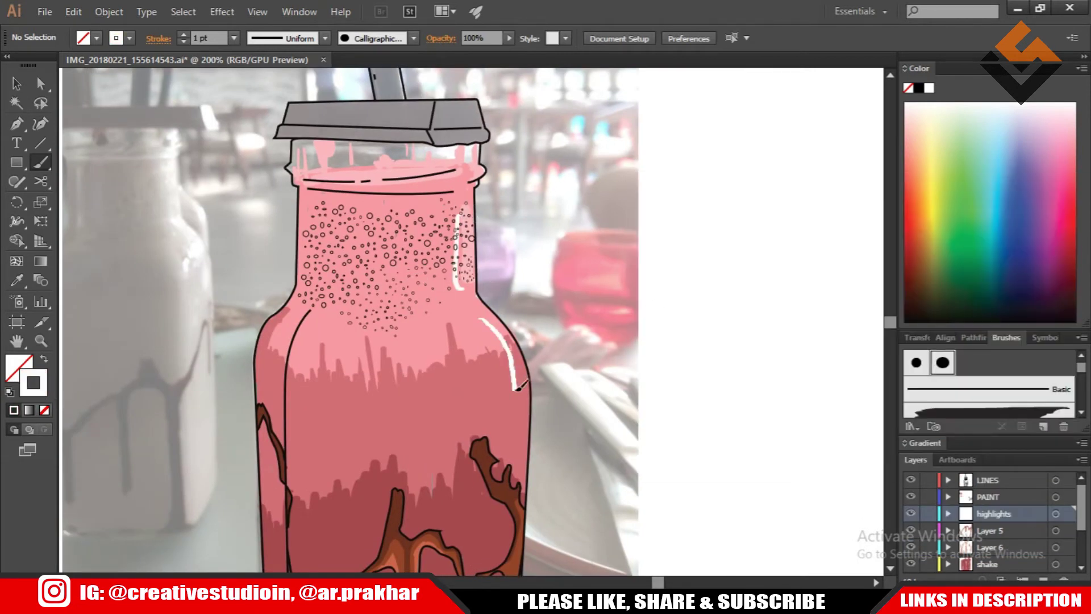
scroll(507, 388, "down", 1)
scroll(328, 295, "up", 1)
left_click(363, 297)
left_click_drag(361, 312, 358, 388)
scroll(430, 261, "down", 1)
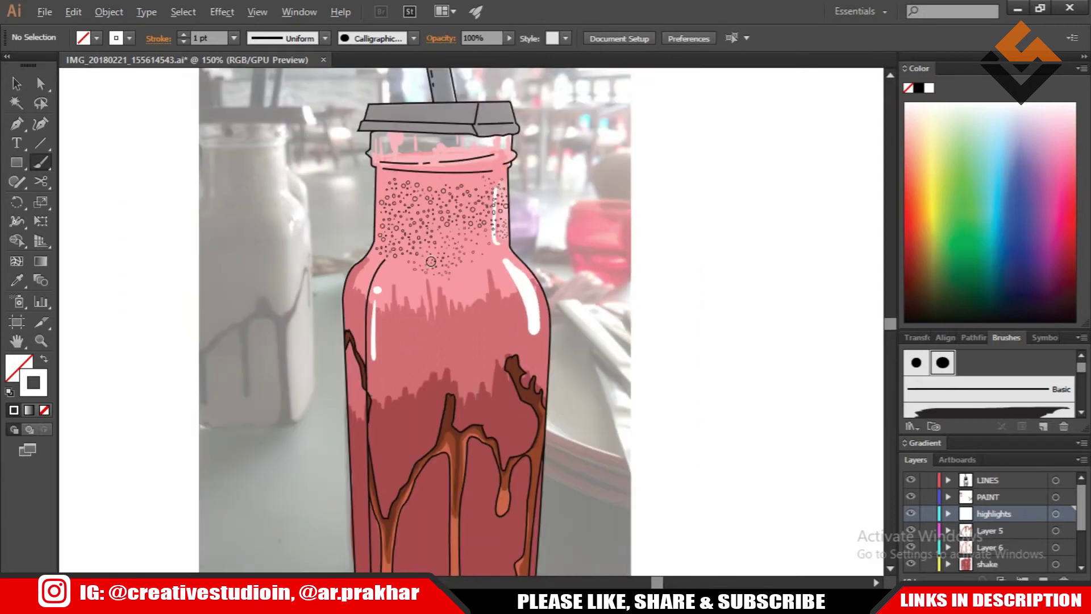
scroll(430, 262, "down", 3)
left_click_drag(540, 344, 535, 500)
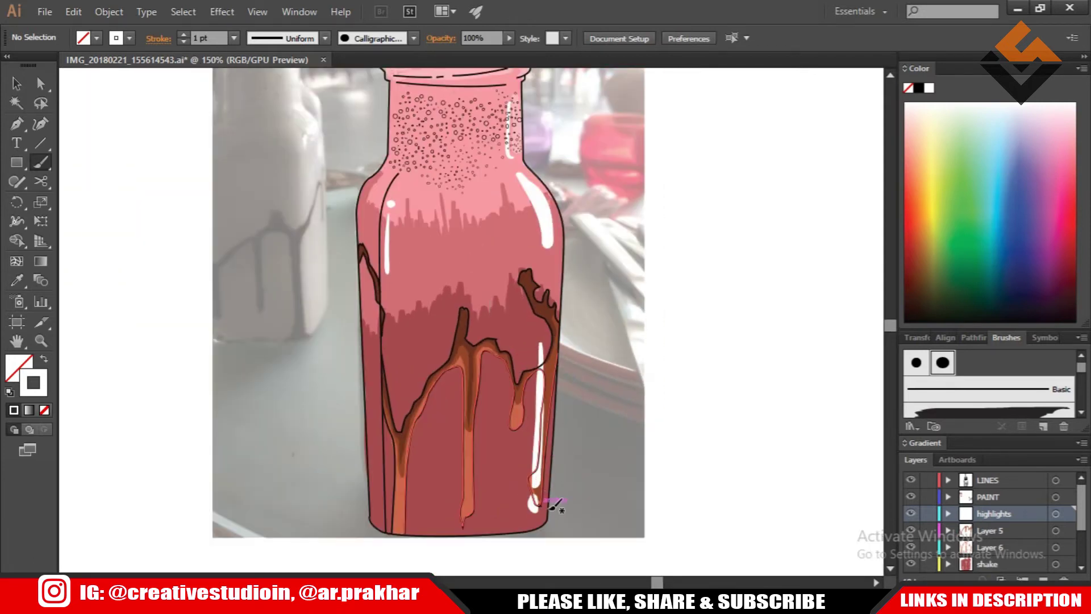
scroll(554, 505, "down", 1)
scroll(625, 261, "up", 2)
Change the Calligraphic Brush Options, leaving existing strokes unchanged
double_click(942, 362)
left_click(633, 439)
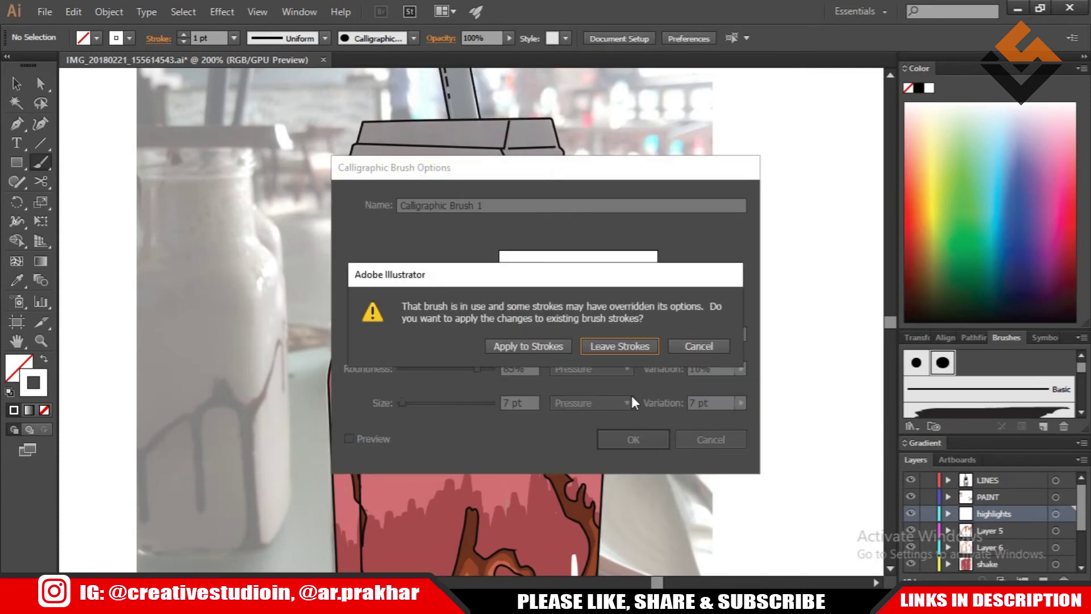
key("Return")
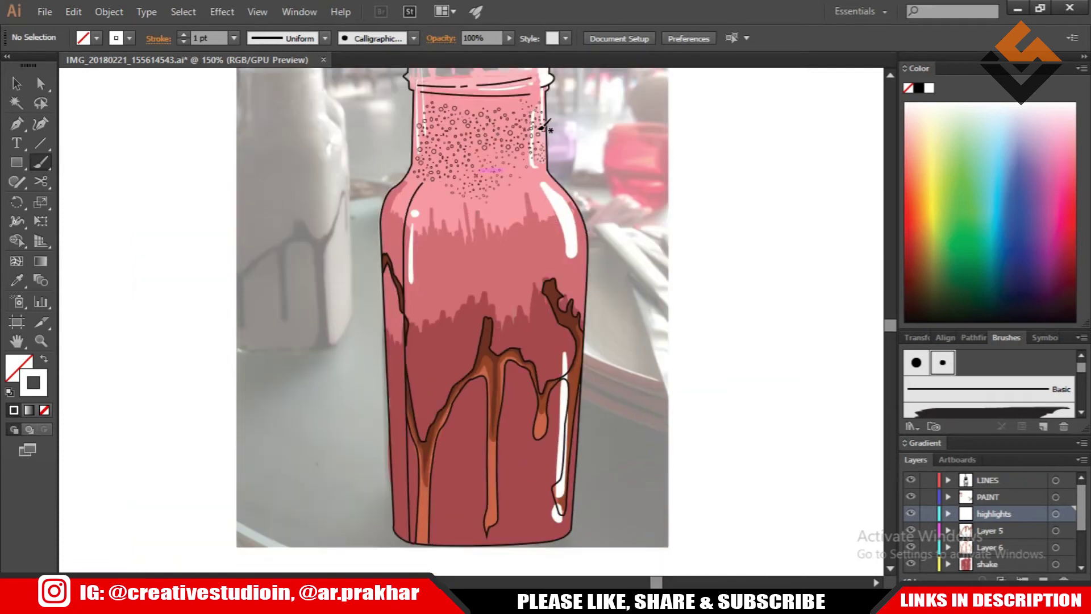
Select the highlight strokes and lower their opacity to make them semi-transparent
scroll(549, 204, "down", 2)
left_click(1055, 513)
left_click(507, 37)
left_click_drag(511, 52, 479, 52)
left_click(800, 235)
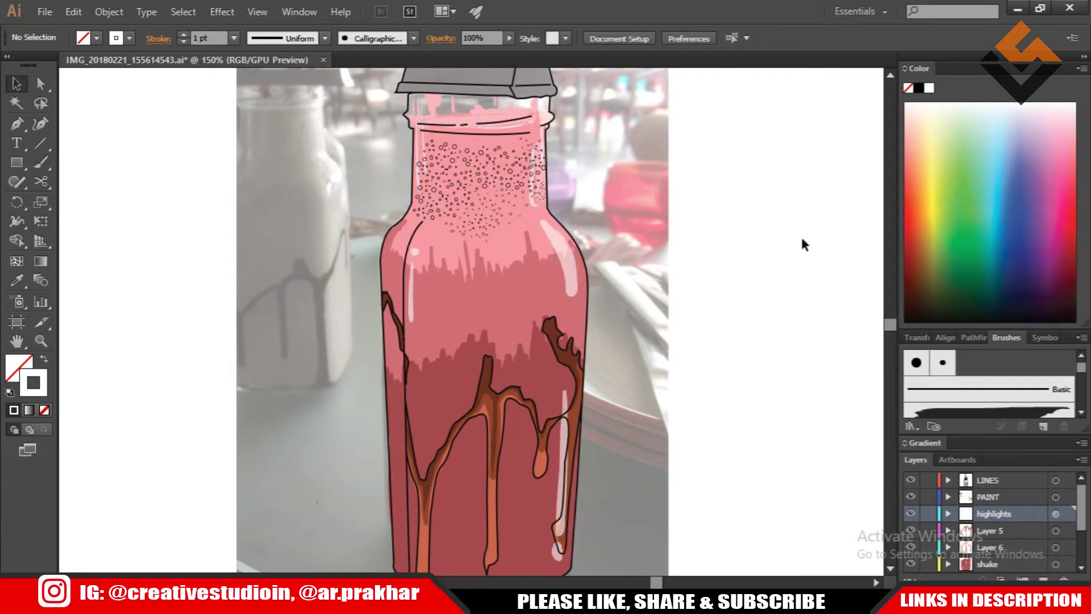
Eyedrop the dark pink milkshake colour and darken it in the Color Picker
key("i")
left_click(426, 424)
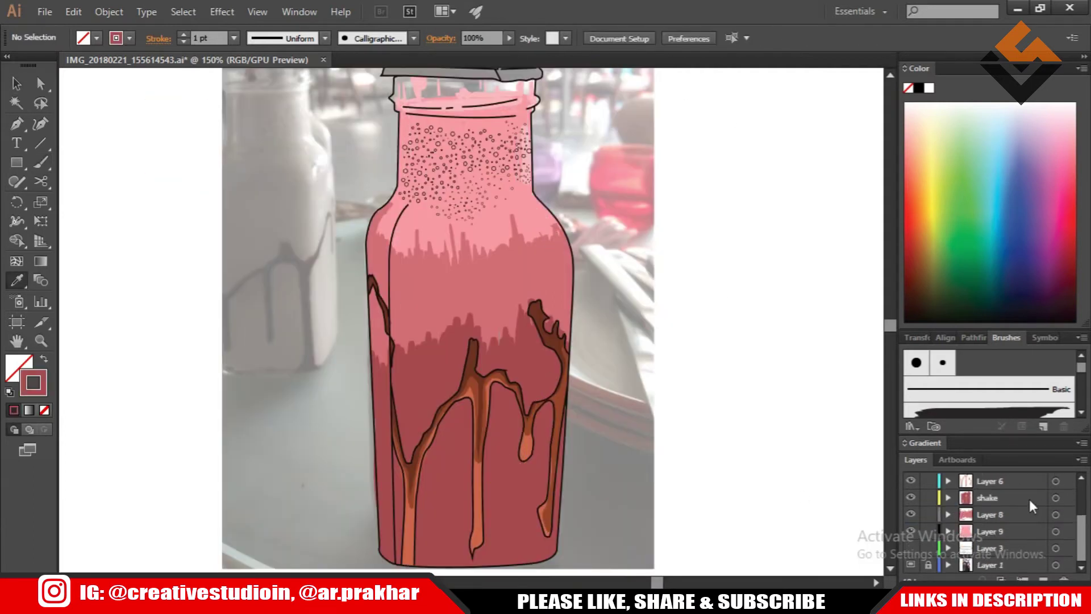
double_click(34, 382)
key("Return")
key("b")
key("ctrl+plus")
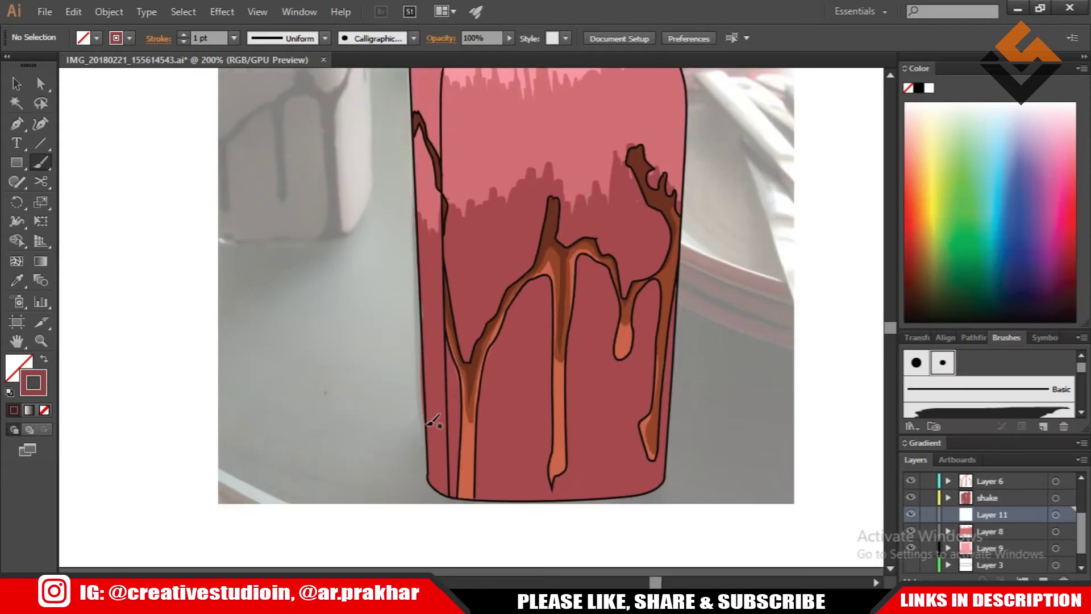
Move Layer 11 above the shake layer and enlarge the Calligraphic brush size
left_click_drag(1029, 498, 1030, 492)
double_click(942, 362)
left_click_drag(397, 405, 411, 403)
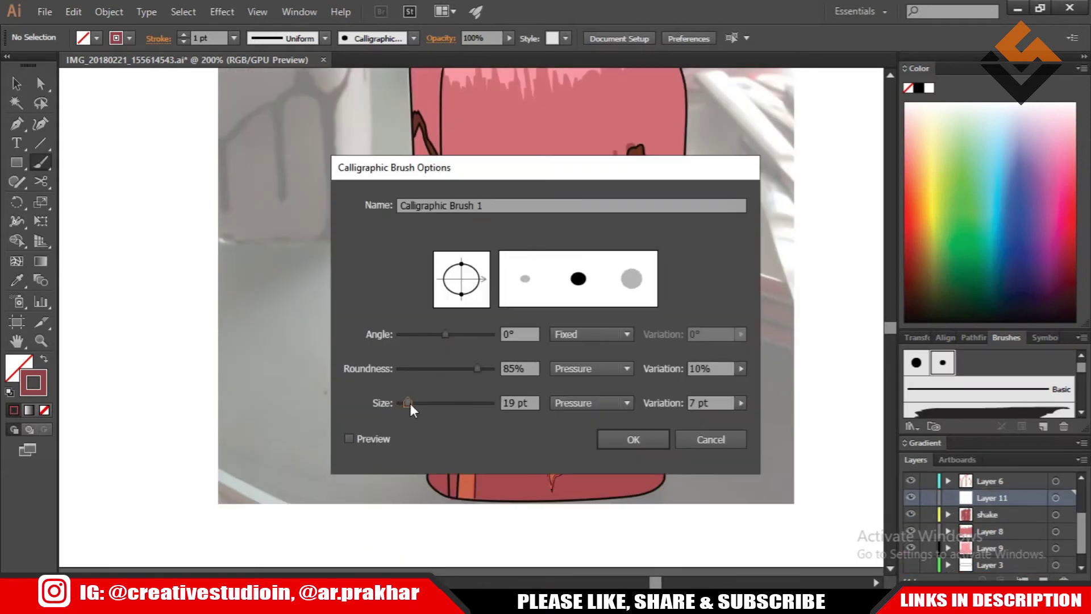
left_click(628, 441)
key("v")
key("b")
Paint darker pink shading along the bottle's bottom and right edges
mouse_move(450, 467)
left_mouse_down()
mouse_move(457, 489)
mouse_move(433, 448)
left_mouse_up()
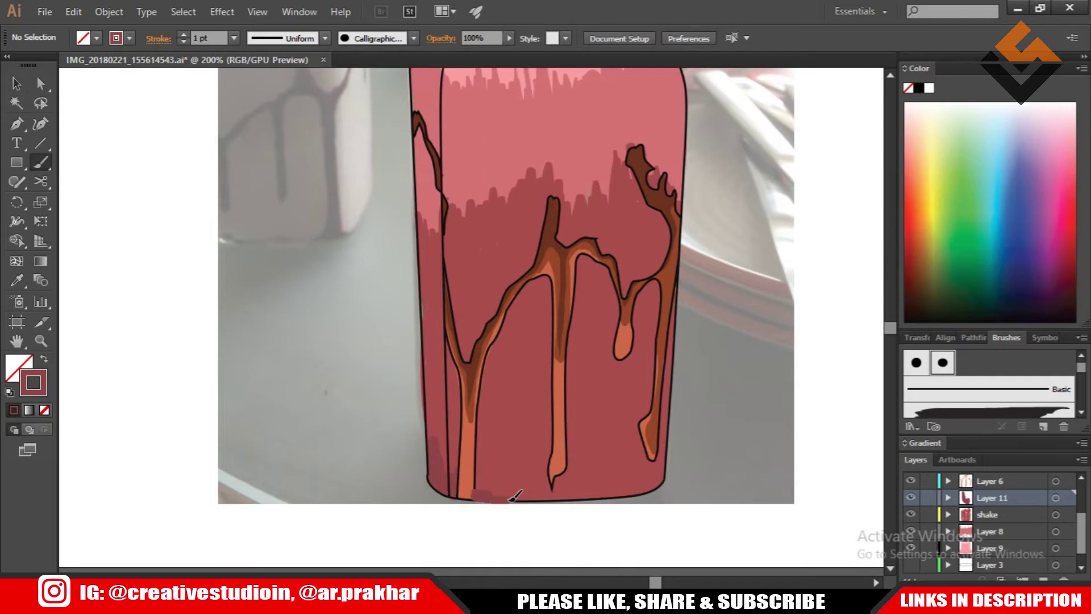
key("ctrl+z")
key("ctrl+plus")
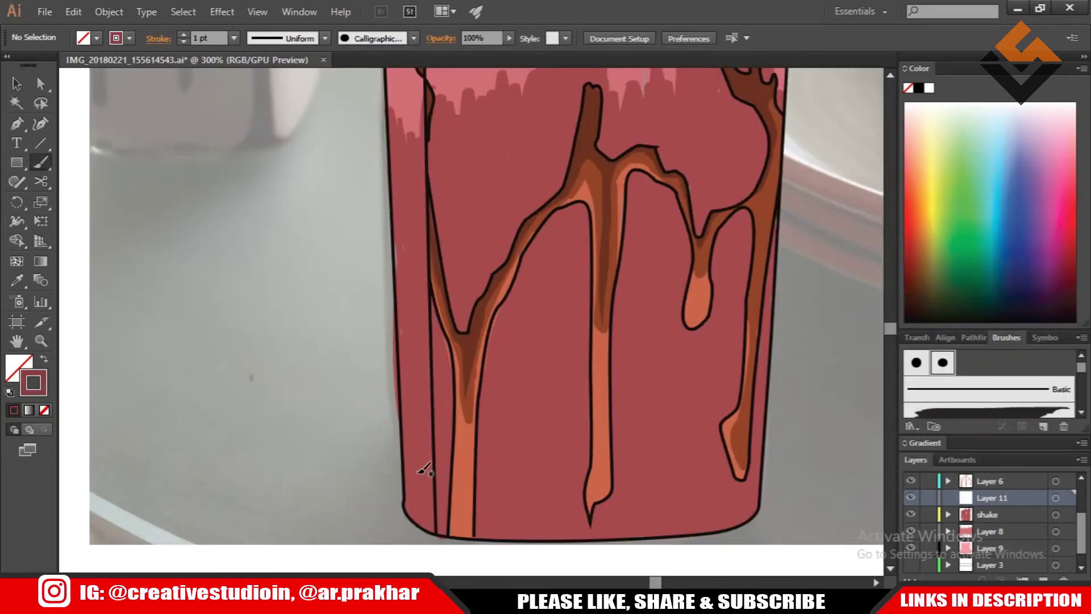
mouse_move(446, 528)
left_mouse_down()
mouse_move(670, 529)
mouse_move(732, 511)
mouse_move(593, 527)
left_mouse_up()
left_click_drag(764, 454, 770, 372)
Adjust the brush size variation and paint jagged dark shading strokes across the bottom
double_click(946, 365)
left_click(741, 402)
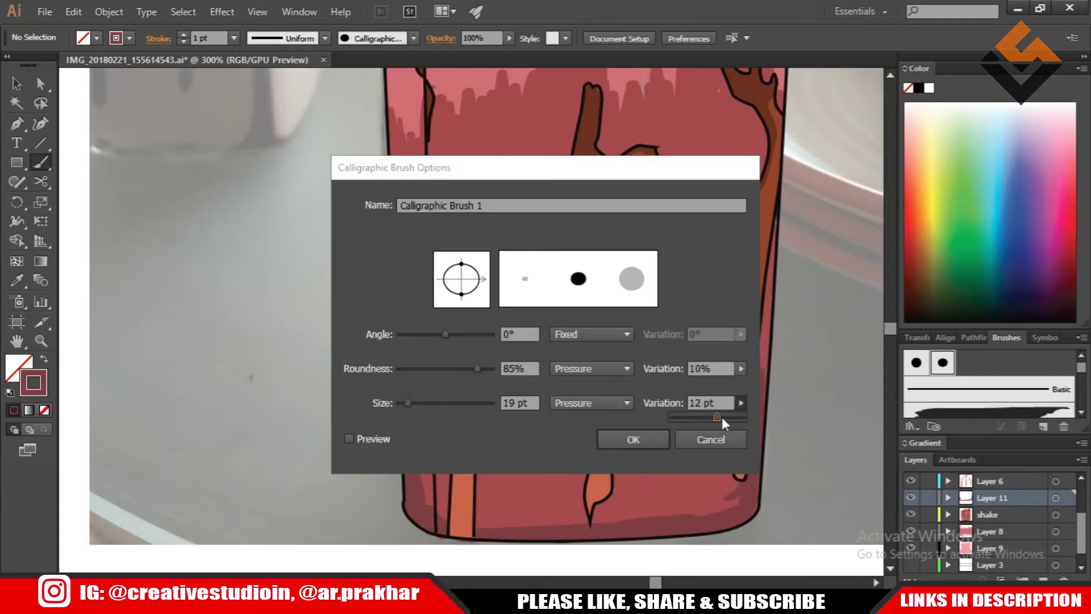
left_click(633, 439)
mouse_move(420, 449)
left_mouse_down()
mouse_move(449, 511)
mouse_move(500, 528)
mouse_move(751, 464)
left_mouse_up()
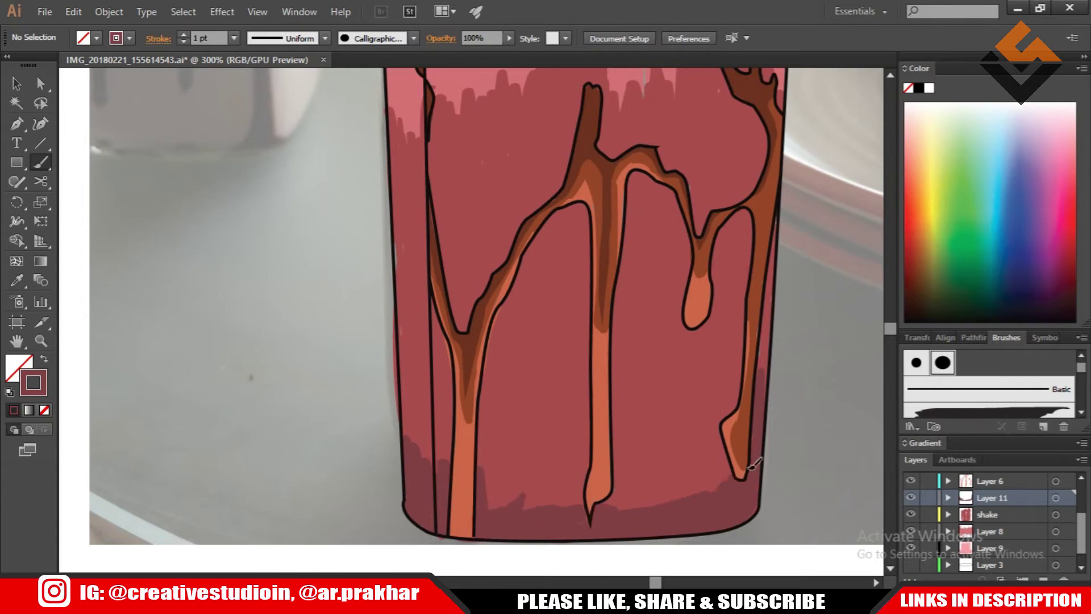
mouse_move(503, 506)
left_mouse_down()
mouse_move(596, 513)
mouse_move(652, 496)
mouse_move(725, 433)
left_mouse_up()
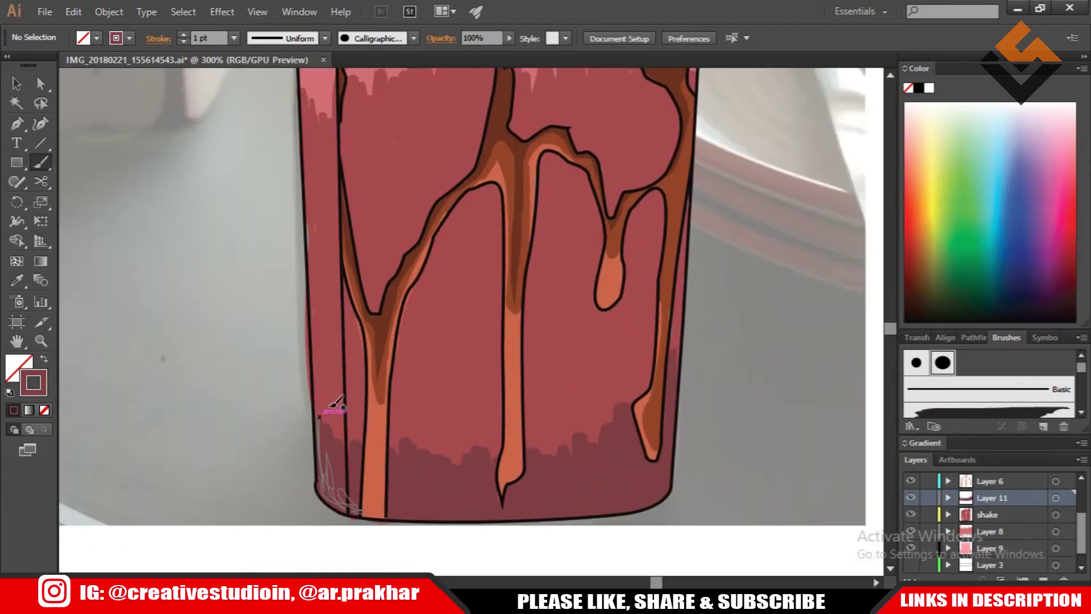
mouse_move(332, 404)
left_mouse_down()
mouse_move(433, 444)
mouse_move(608, 376)
mouse_move(642, 398)
left_mouse_up()
Reduce the brush size and paint a skyline-shaped dark band across the base
double_click(942, 362)
key("Return")
mouse_move(348, 363)
left_mouse_down()
mouse_move(463, 428)
mouse_move(571, 351)
left_mouse_up()
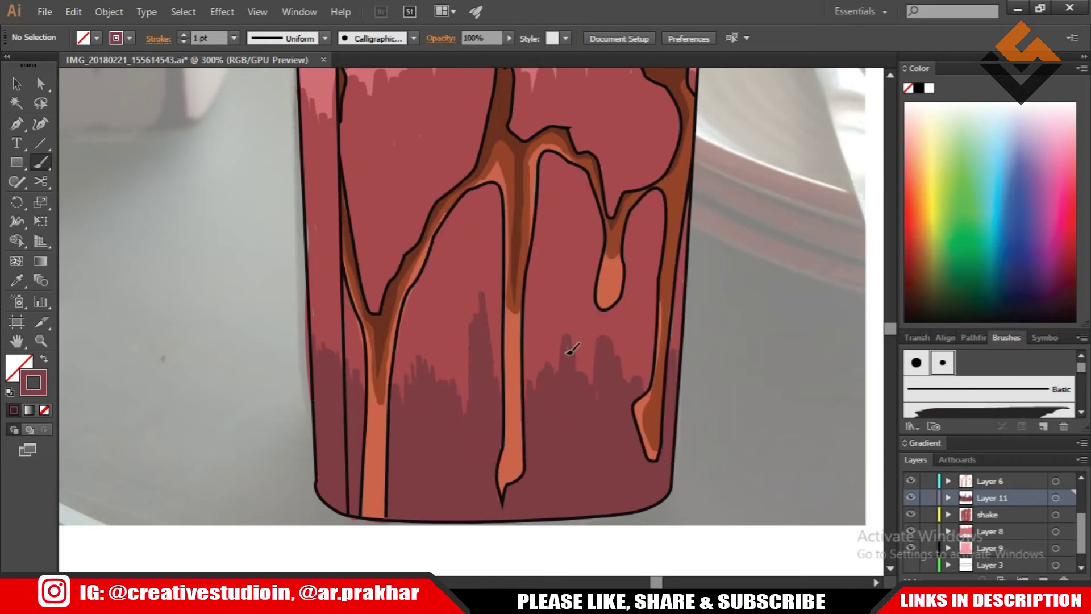
key("ctrl+1")
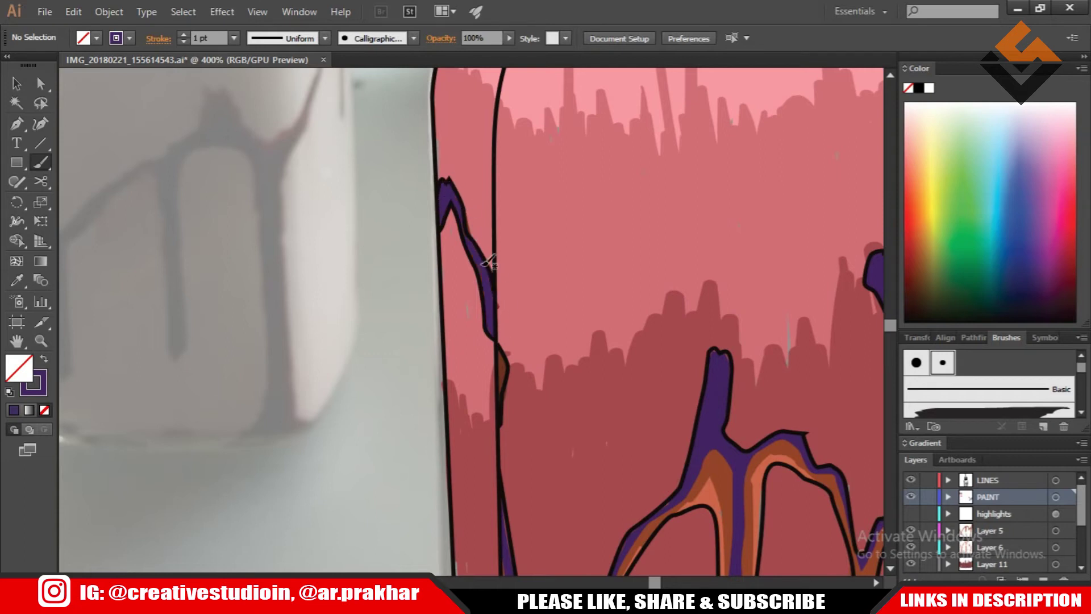
Set the Paintbrush to a purple stroke with no fill
key("ctrl+minus")
key("ctrl+minus")
key("ctrl+minus")
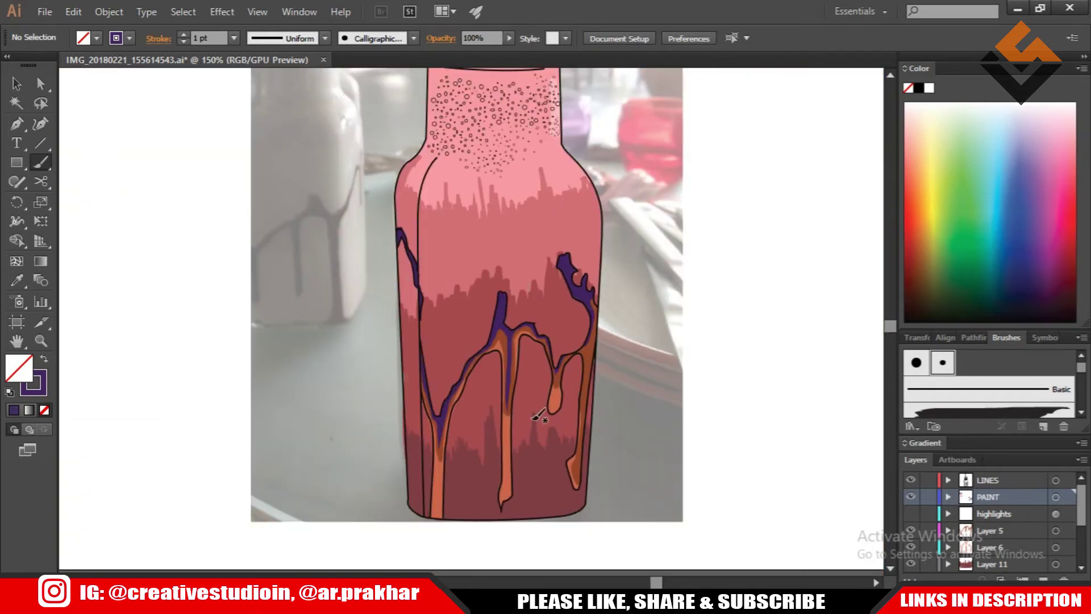
key("i")
key("shift+x")
double_click(19, 366)
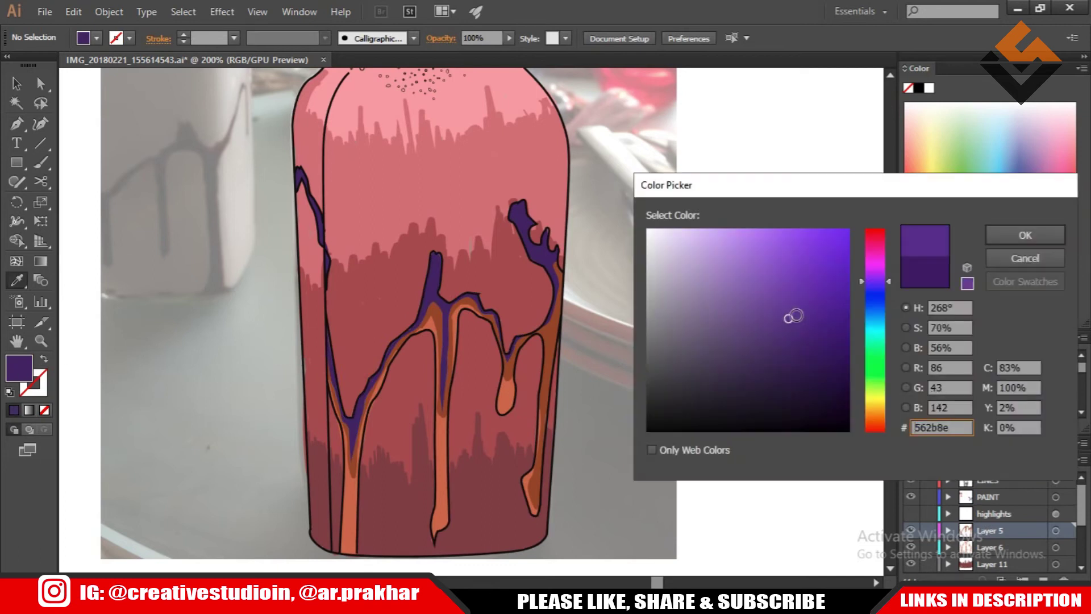
key("Return")
key("b")
key("ctrl+plus")
key("ctrl+plus")
key("shift+x")
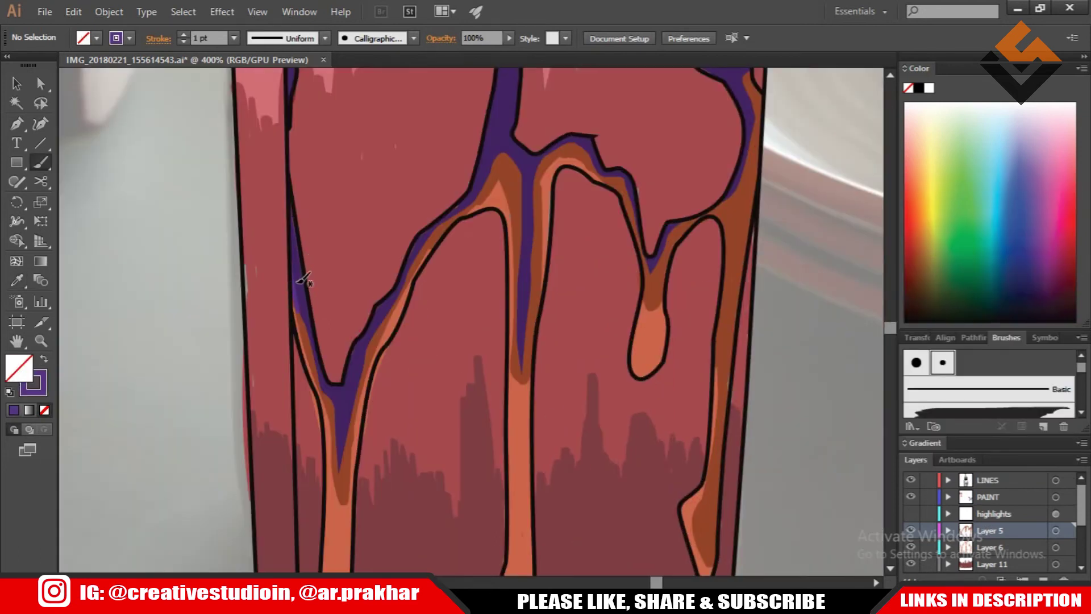
Brush purple down the central drip and along the right drip
key("ctrl+minus")
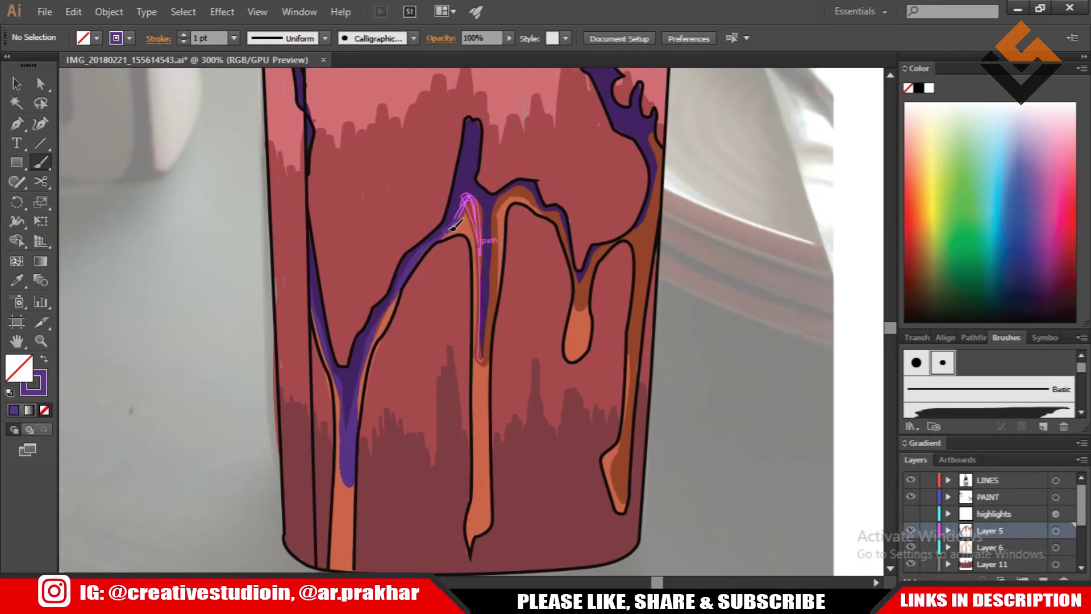
left_click_drag(484, 241, 482, 367)
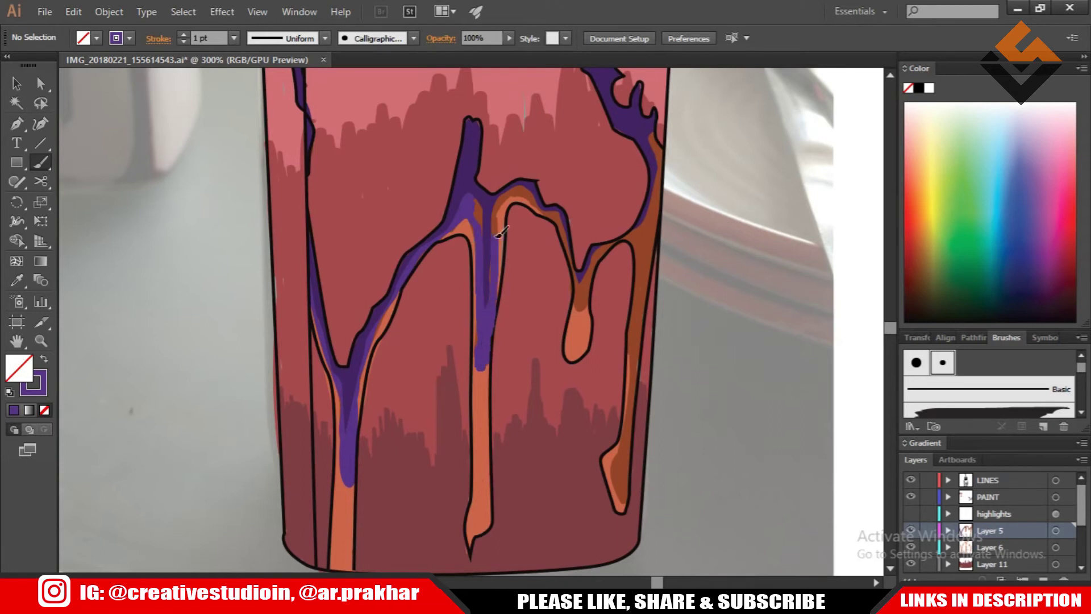
left_click_drag(493, 192, 494, 348)
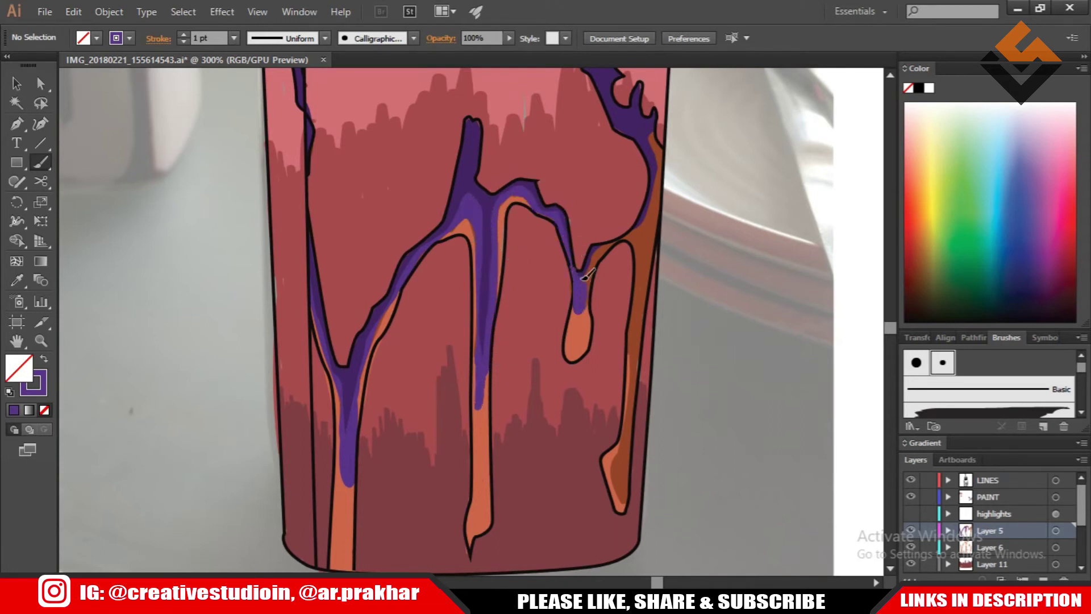
left_click_drag(626, 235, 634, 324)
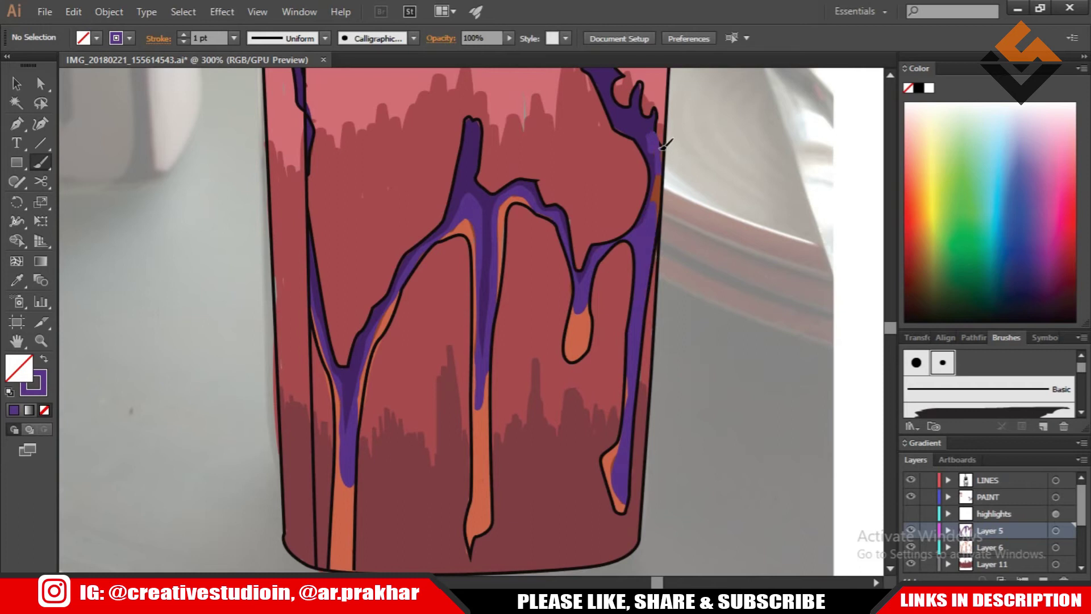
Eyedropper the purple from the artwork as the Paintbrush colour
key("ctrl+minus")
double_click(33, 382)
left_click(1013, 236)
key("v")
left_click(423, 511)
left_click(244, 479)
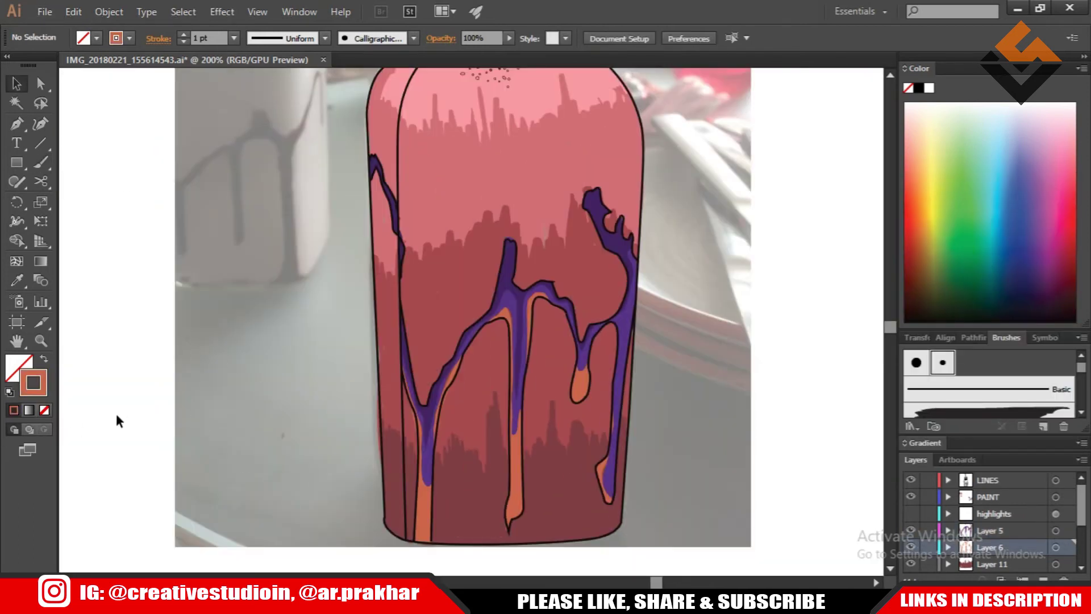
key("i")
left_click(627, 329)
key("b")
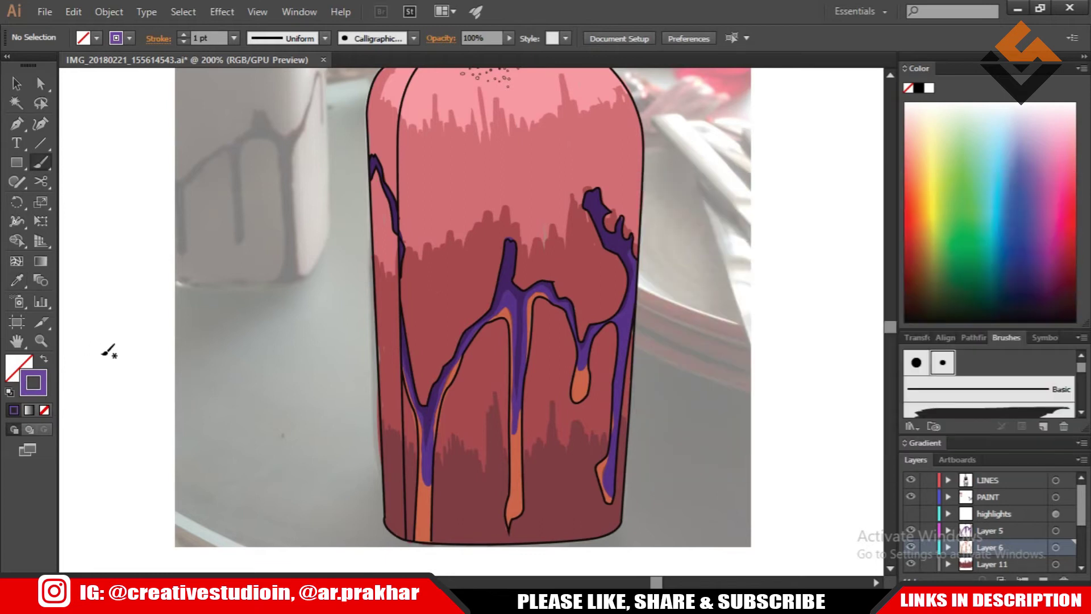
Paint purple over the left drip, the middle drip and the lower left drip
scroll(369, 454, "up", 2)
mouse_move(445, 293)
left_mouse_down()
mouse_move(487, 381)
mouse_move(533, 267)
left_mouse_up()
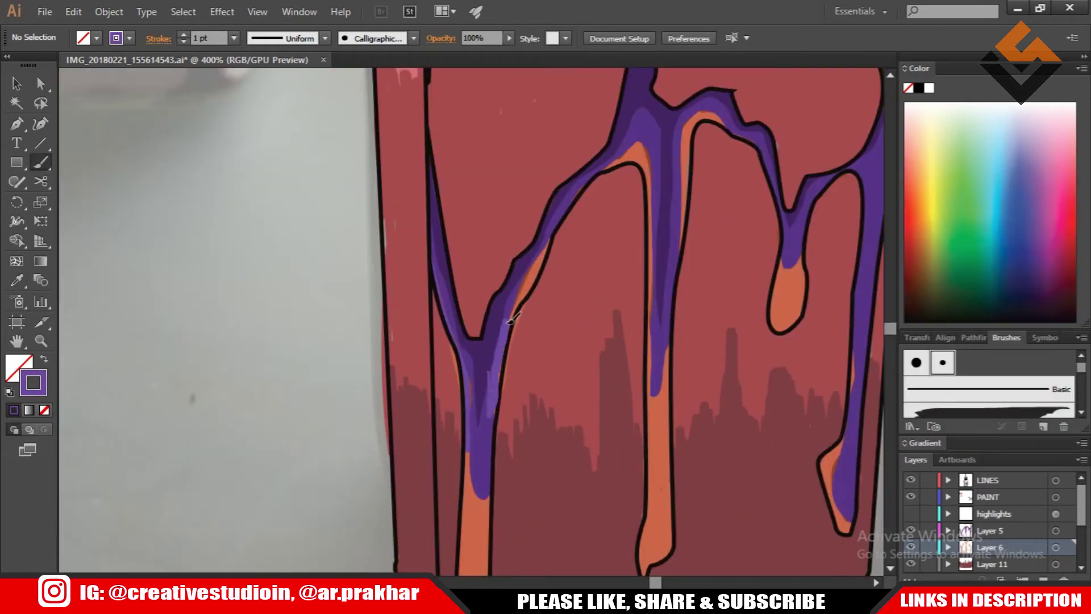
left_click_drag(650, 173, 654, 313)
scroll(580, 363, "down", 2)
scroll(621, 445, "up", 2)
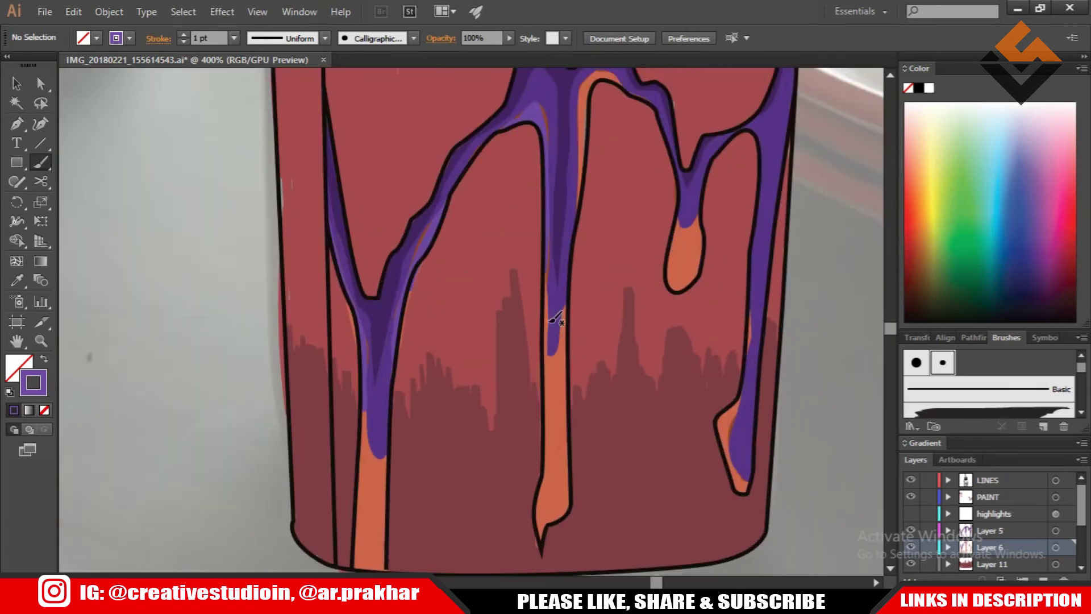
left_click_drag(560, 369, 558, 510)
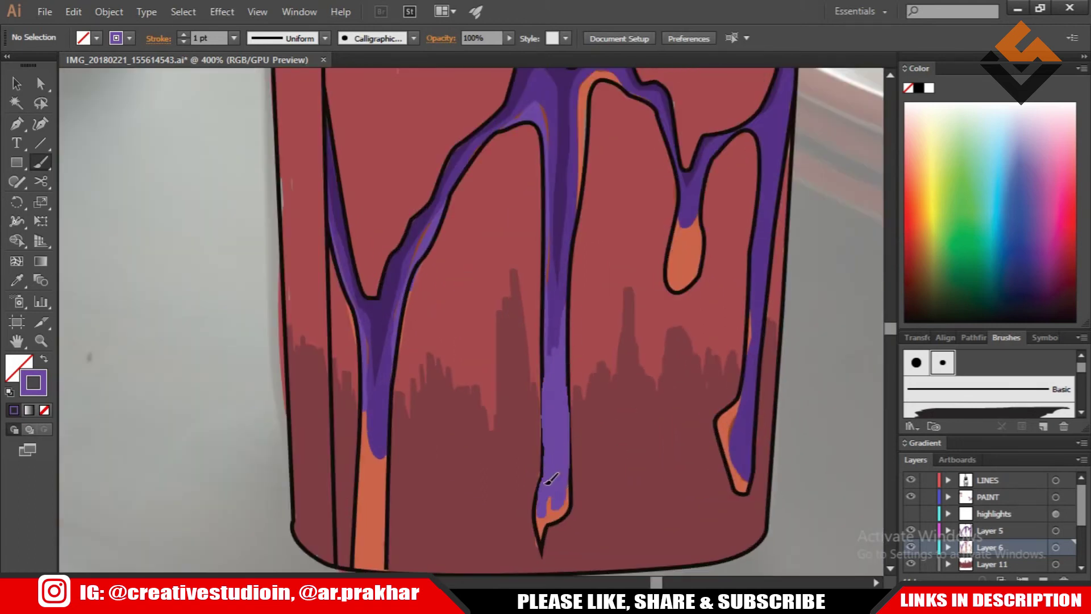
left_click_drag(375, 404, 369, 563)
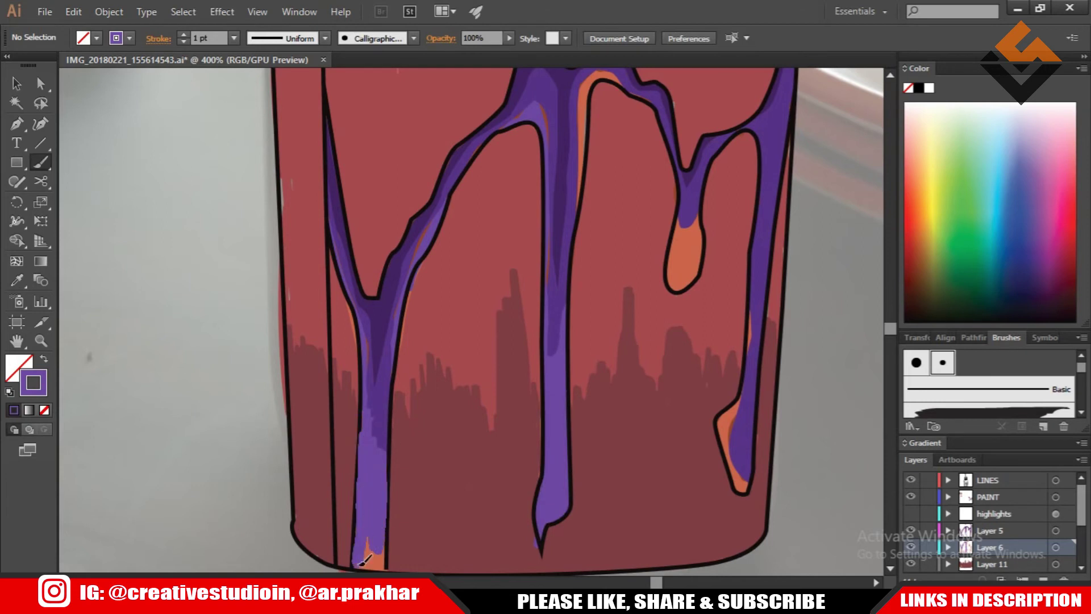
mouse_move(759, 329)
left_mouse_down()
mouse_move(532, 361)
mouse_move(558, 386)
left_mouse_up()
Show the white highlights layer across the whole bottle and deselect everything
scroll(531, 360, "up", 3)
scroll(532, 360, "left", 2)
scroll(487, 293, "down", 2)
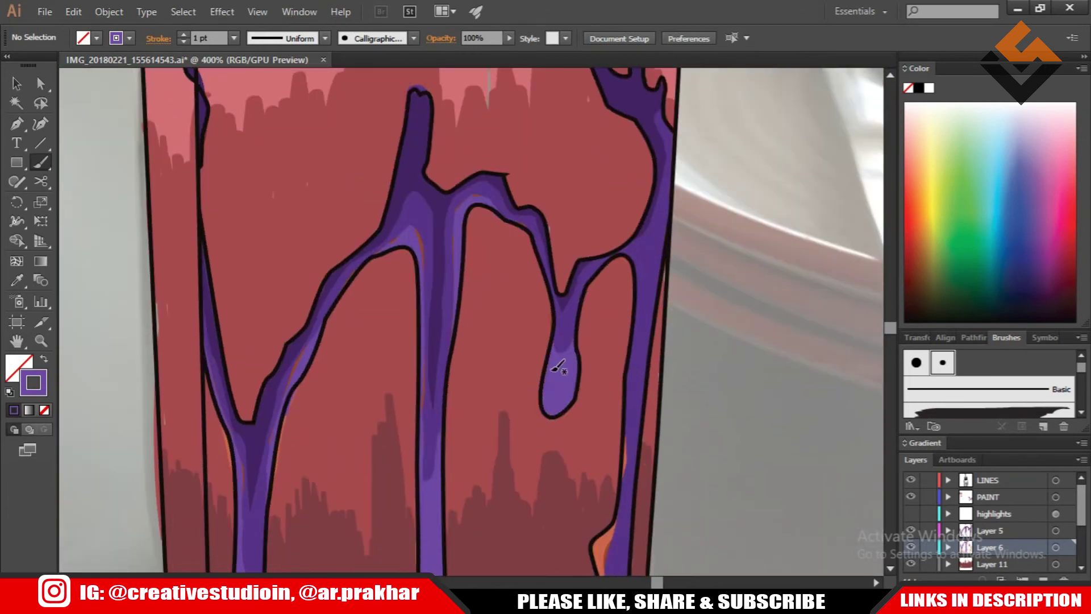
scroll(650, 372, "down", 4)
key("ctrl+1")
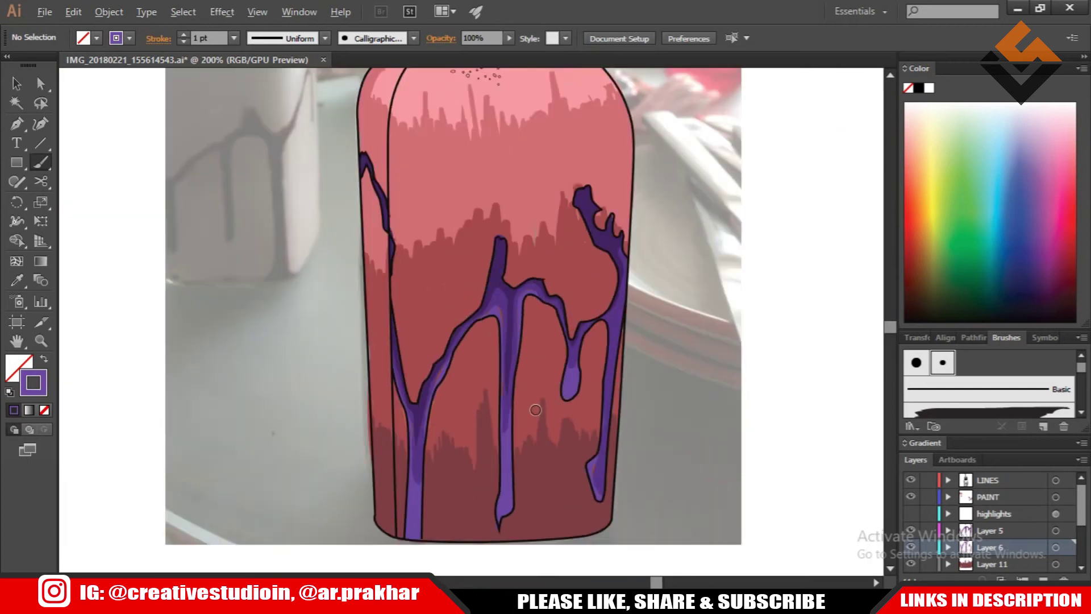
left_click(910, 513)
left_click(1055, 515)
key("v")
key("ctrl+shift+a")
Brush one white highlight stroke down the bottle's right side
scroll(317, 397, "right", 2)
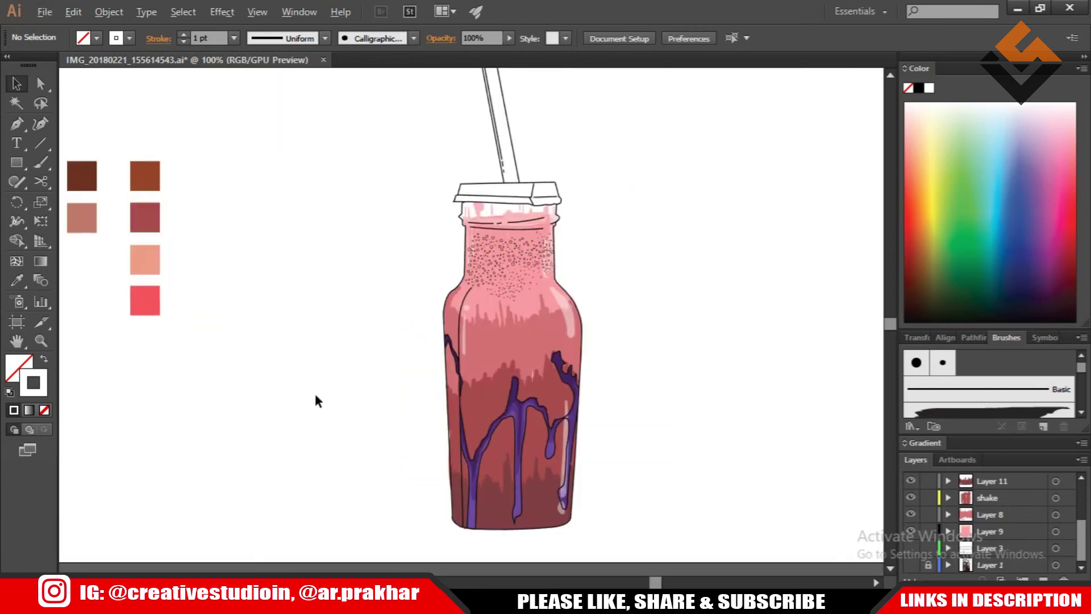
scroll(317, 397, "down", 1)
key("ctrl+plus")
key("ctrl+plus")
key("ctrl+plus")
key("b")
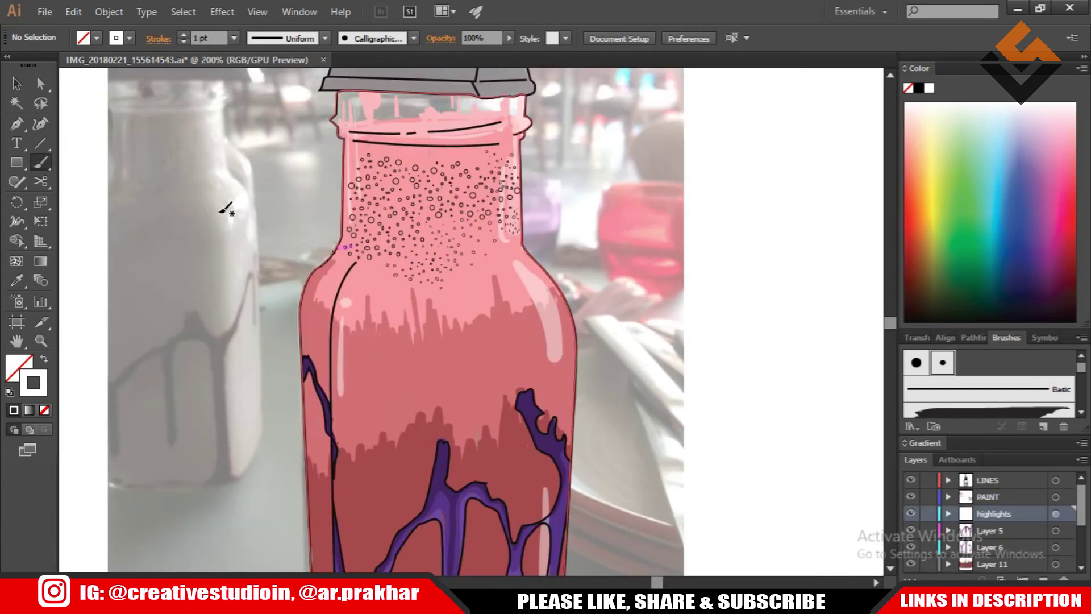
key("ctrl+plus")
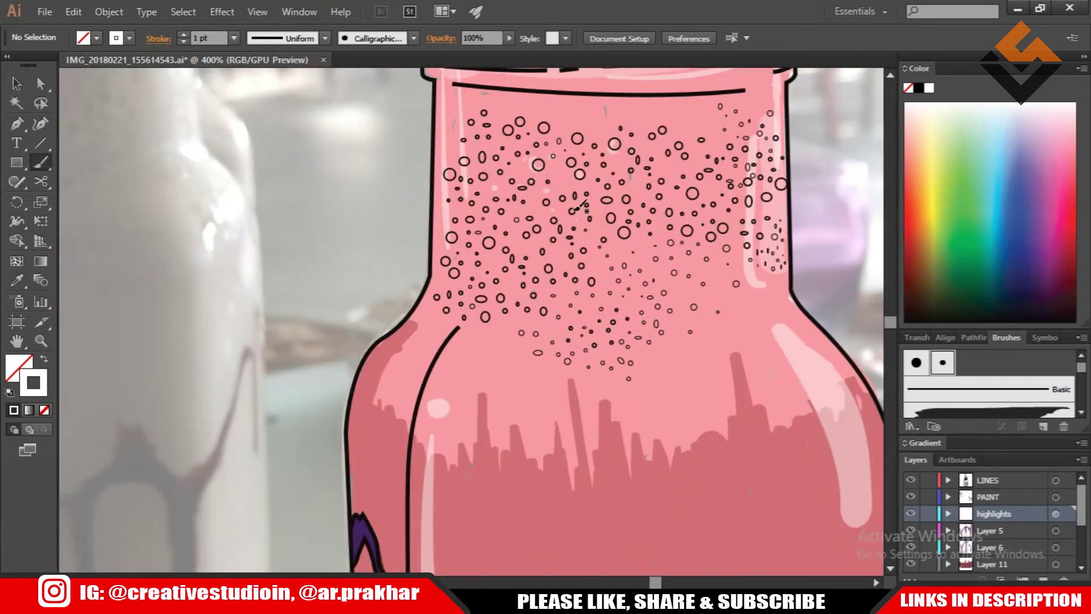
key("ctrl+minus")
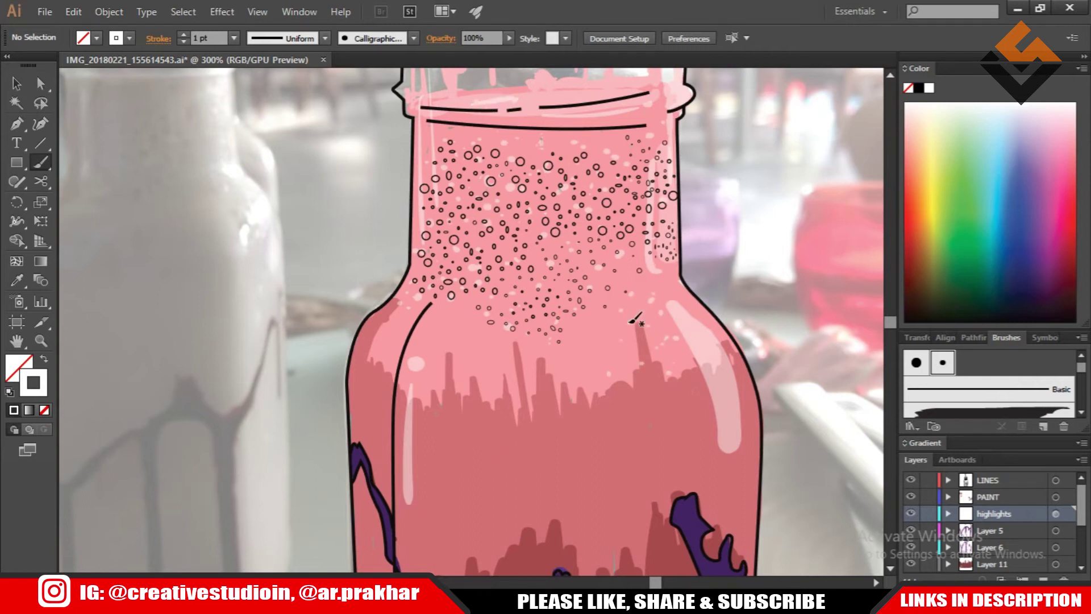
key("ctrl+minus")
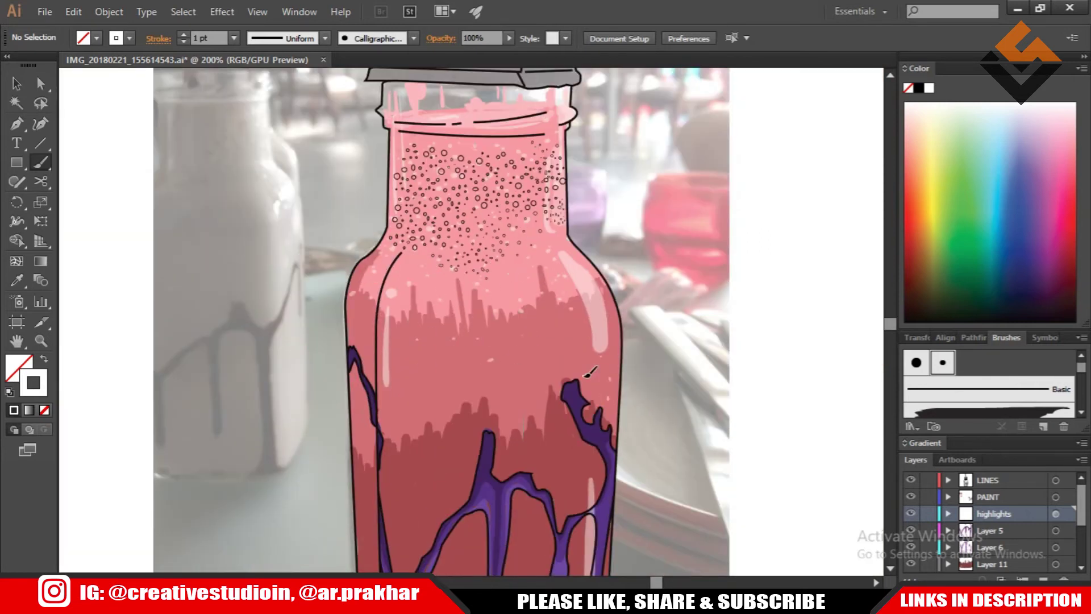
left_click_drag(591, 259, 574, 358)
scroll(748, 272, "up", 3)
key("ctrl+0")
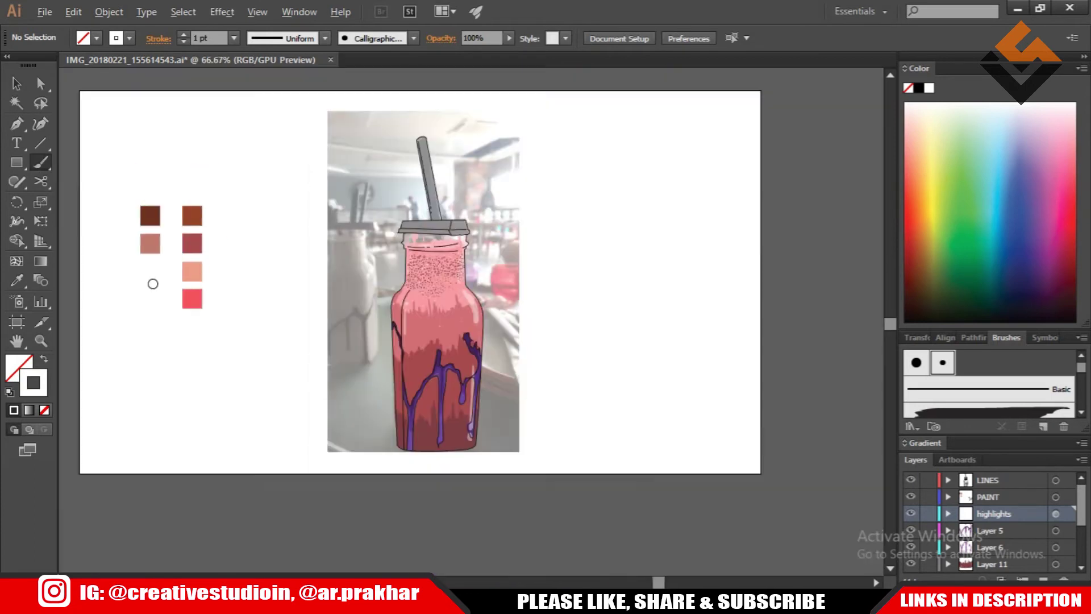
key("ctrl+plus")
key("ctrl+plus")
key("ctrl+plus")
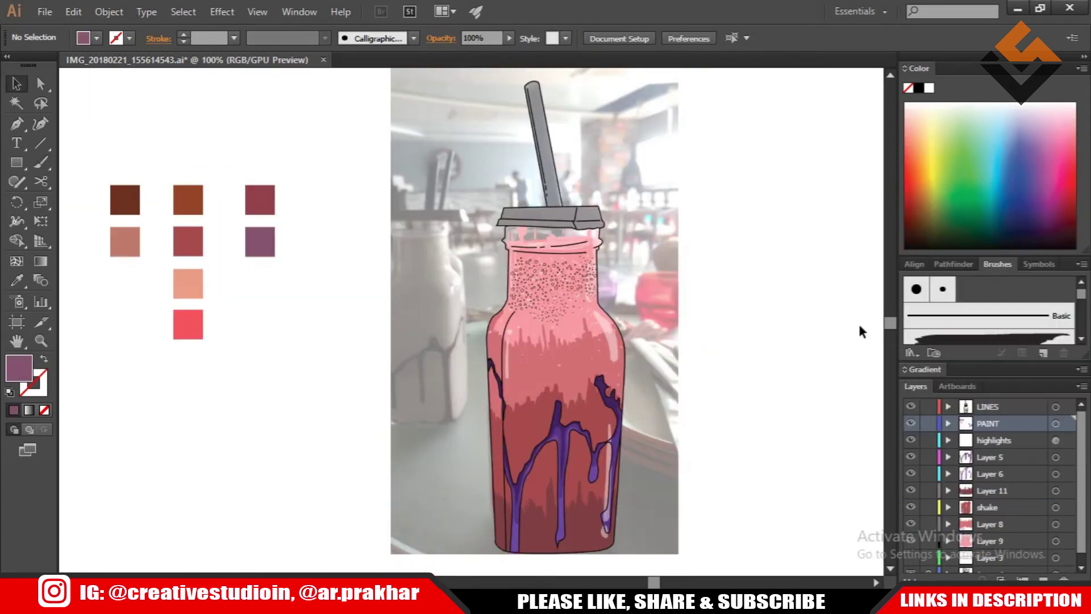
Add a new layer named 'chocolate' and pick the dark red swatch
left_click(1043, 577)
double_click(988, 423)
type("cho")
type("i")
left_click(266, 200)
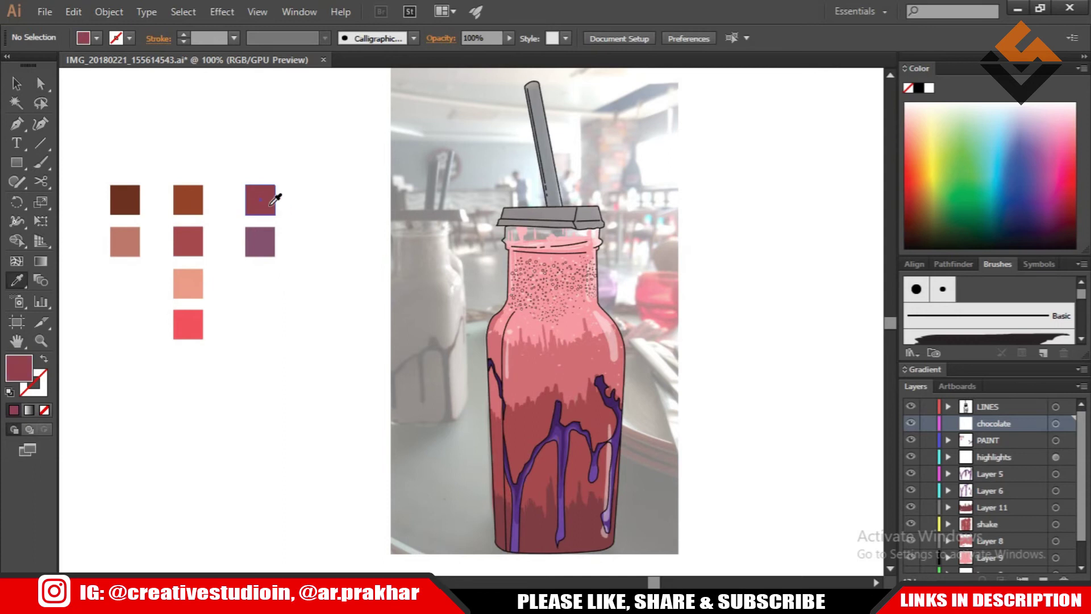
key("b")
Paint the lid's top edge, right face, lower band and top face solid dark red
left_click_drag(321, 244, 642, 209)
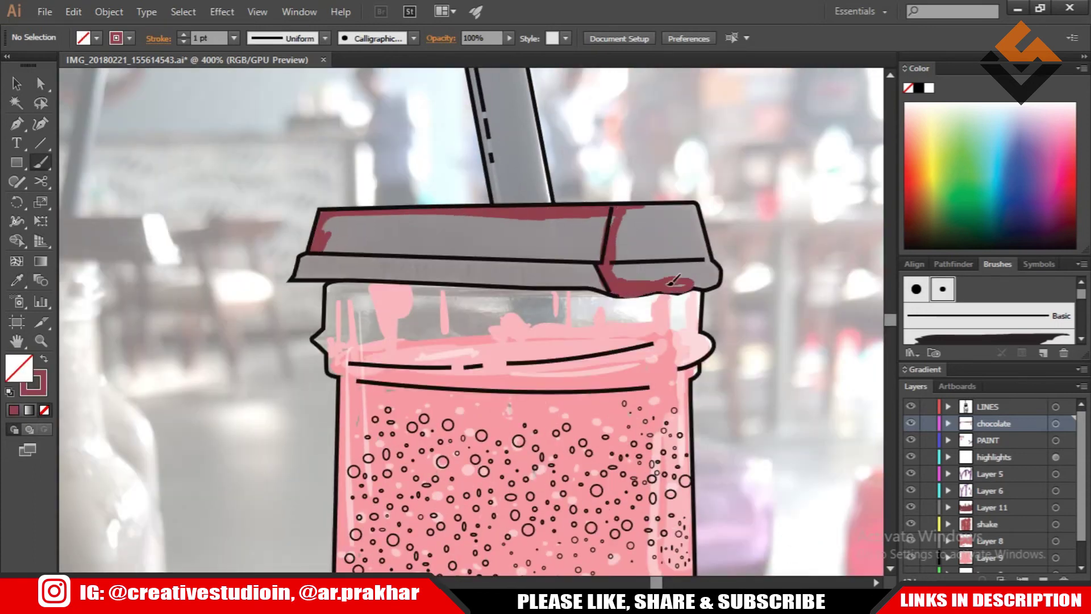
left_click_drag(717, 256, 629, 227)
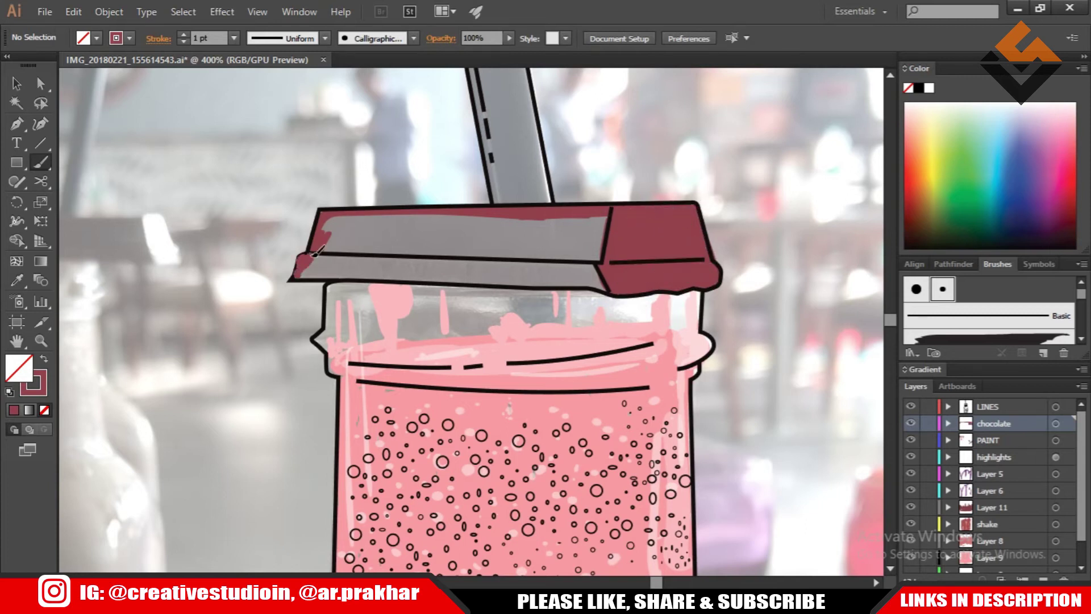
left_click_drag(314, 265, 588, 276)
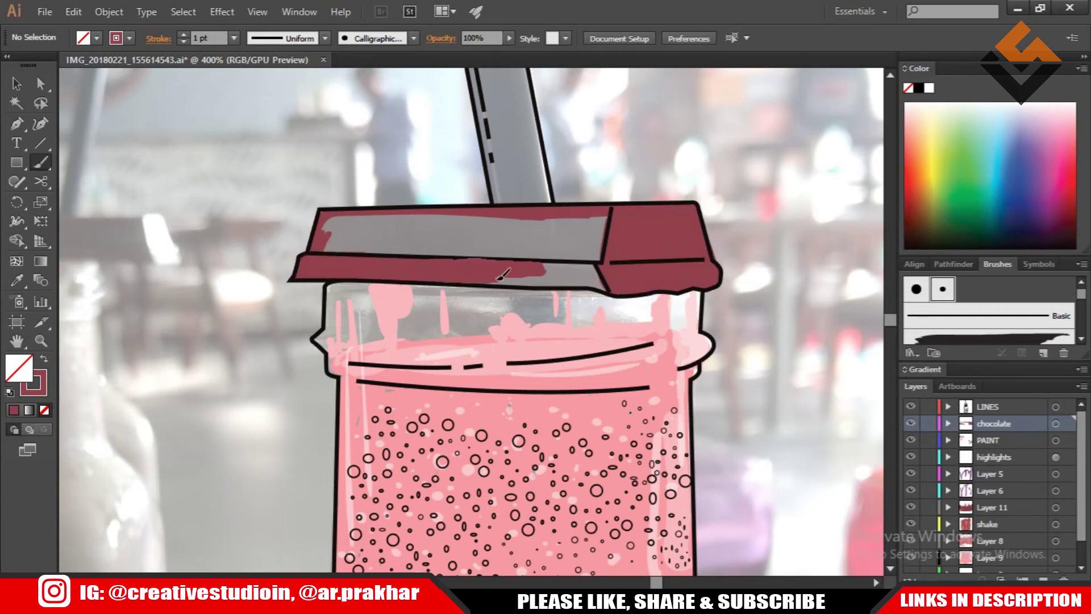
mouse_move(321, 216)
left_mouse_down()
mouse_move(562, 252)
mouse_move(466, 221)
left_mouse_up()
mouse_move(563, 218)
left_mouse_down()
mouse_move(507, 232)
mouse_move(604, 231)
left_mouse_up()
key("ctrl+minus")
key("ctrl+minus")
key("ctrl+minus")
Set a purple brush colour and make Layer 13 the active layer
key("ctrl+l")
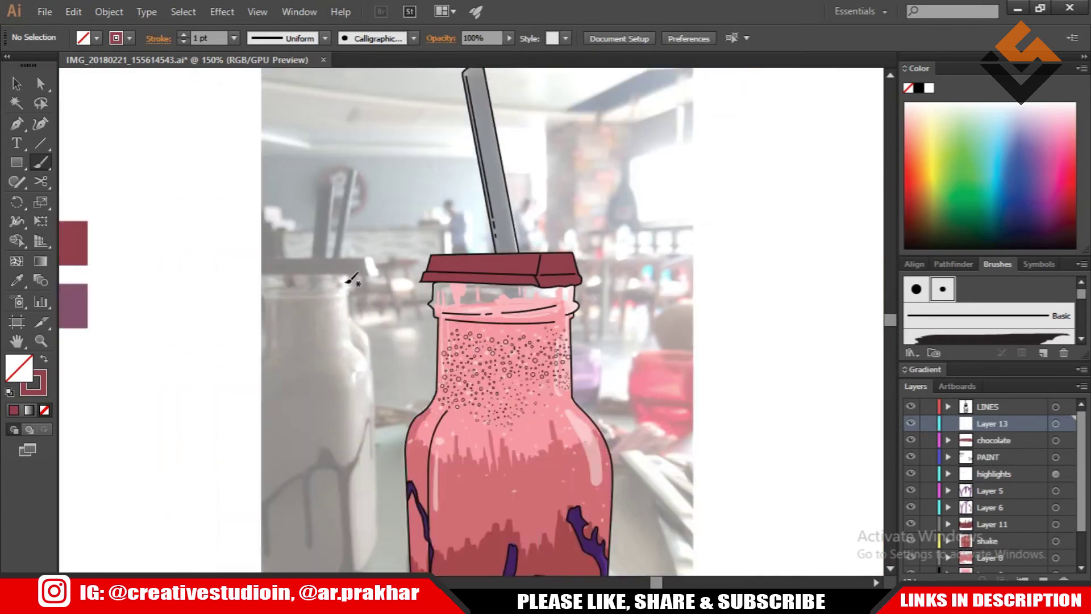
key("shift+x")
left_click(62, 298)
double_click(19, 368)
key("Return")
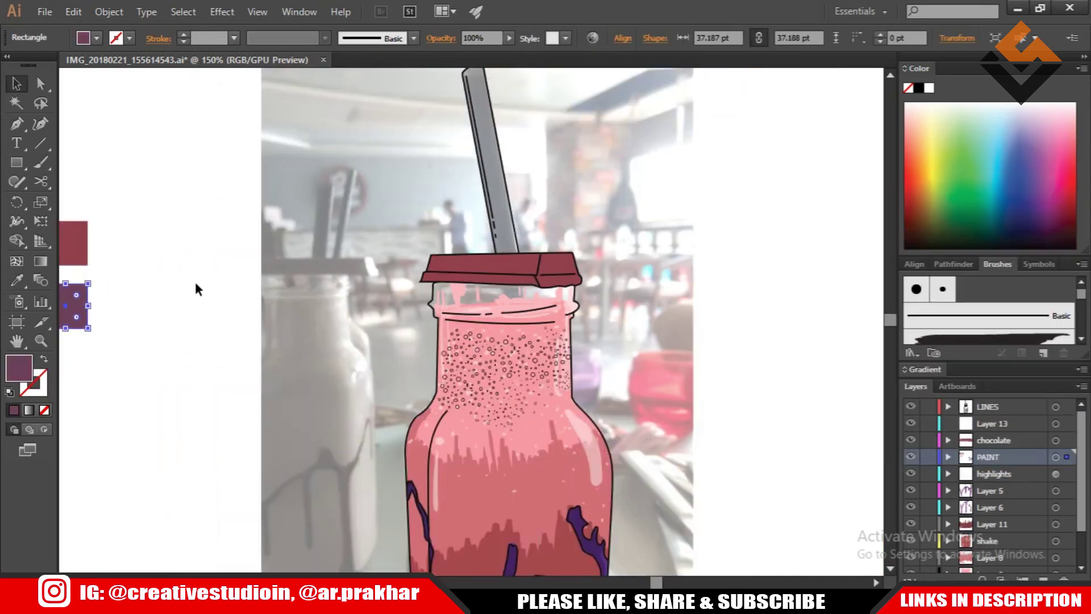
left_click(196, 281)
key("b")
key("ctrl+plus")
key("ctrl+plus")
key("ctrl+plus")
key("shift+x")
left_click(1002, 425)
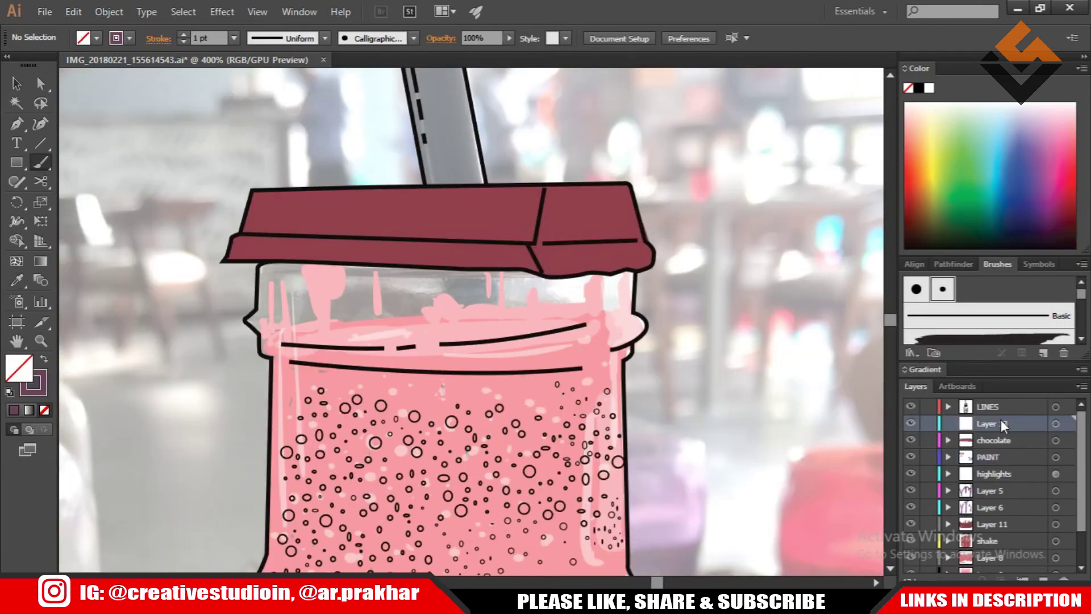
Brush purple shading along the lid's lower band and shrink the calligraphic brush
left_click_drag(518, 264, 286, 250)
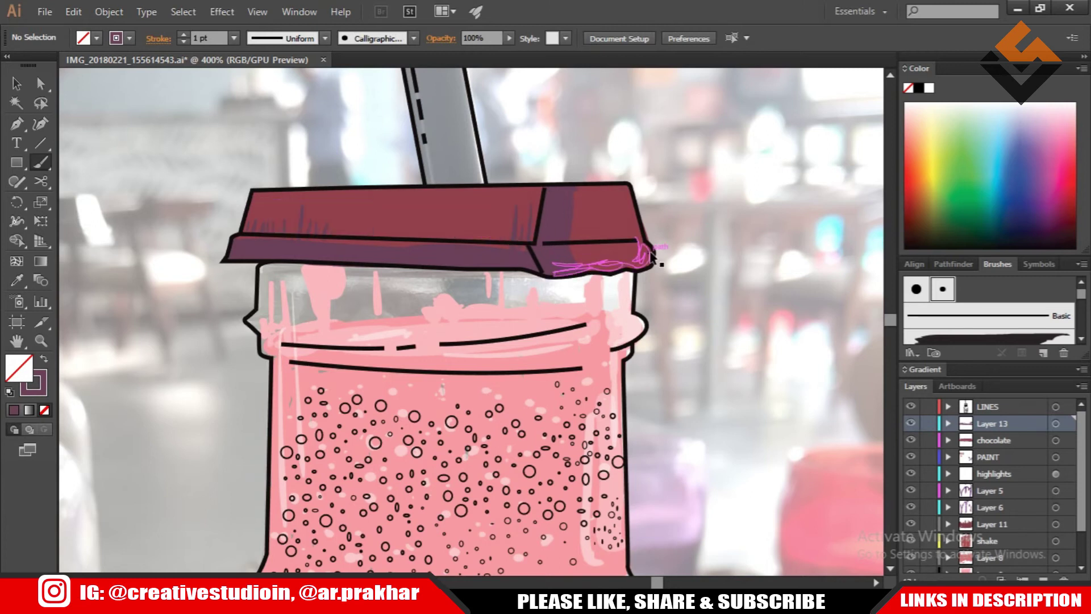
double_click(916, 288)
left_click_drag(400, 406, 409, 405)
key("Return")
Switch to dark red and paint a fine streak at the lid's left end
key("b")
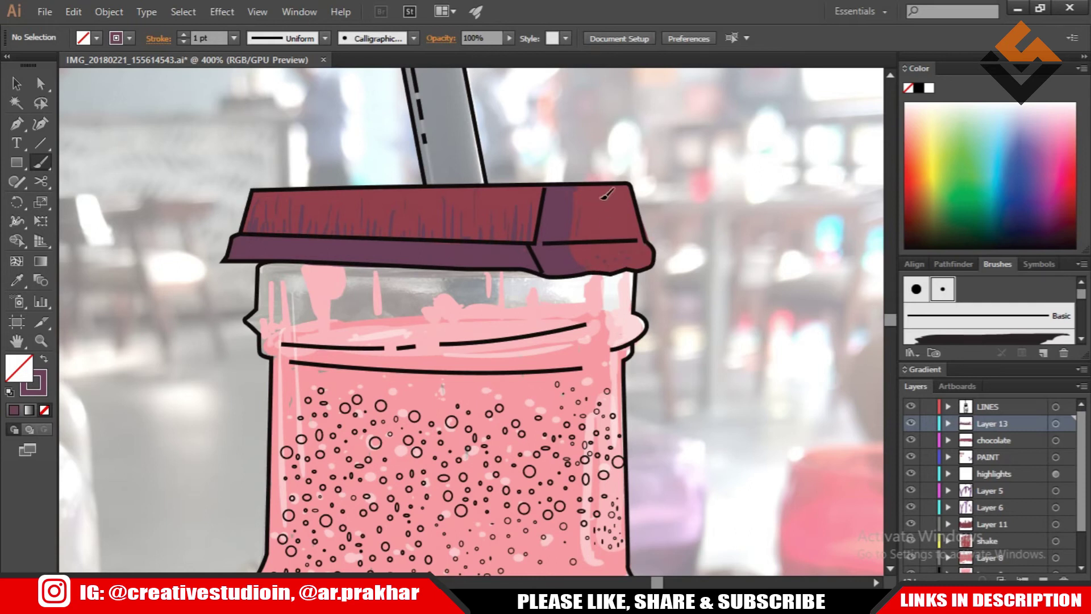
key("ctrl+minus")
key("ctrl+minus")
key("ctrl+minus")
key("ctrl+minus")
double_click(21, 367)
left_click(1025, 233)
key("ctrl+plus")
key("ctrl+plus")
key("ctrl+plus")
scroll(364, 236, "up", 1)
key("shift+x")
key("shift+x")
left_click_drag(347, 238, 375, 236)
key("shift+x")
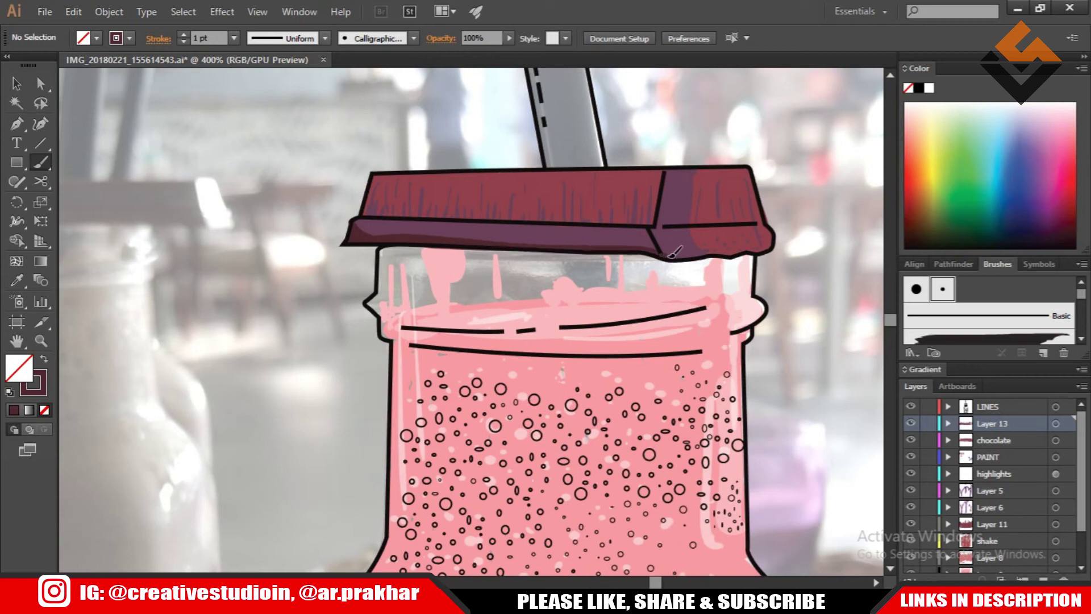
key("ctrl+minus")
key("ctrl+minus")
key("ctrl+plus")
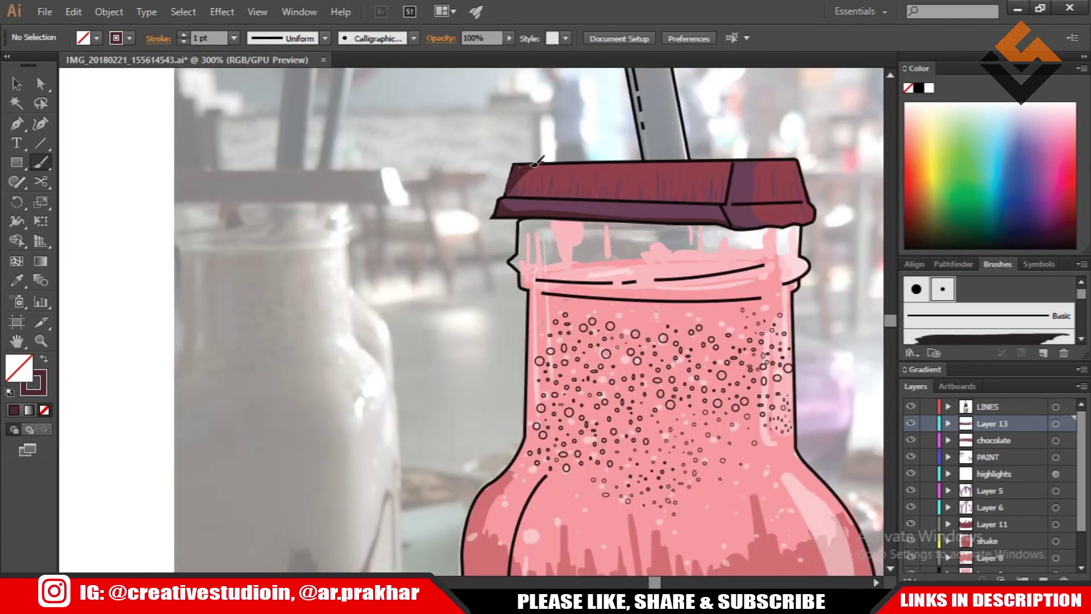
key("ctrl+minus")
key("ctrl+plus")
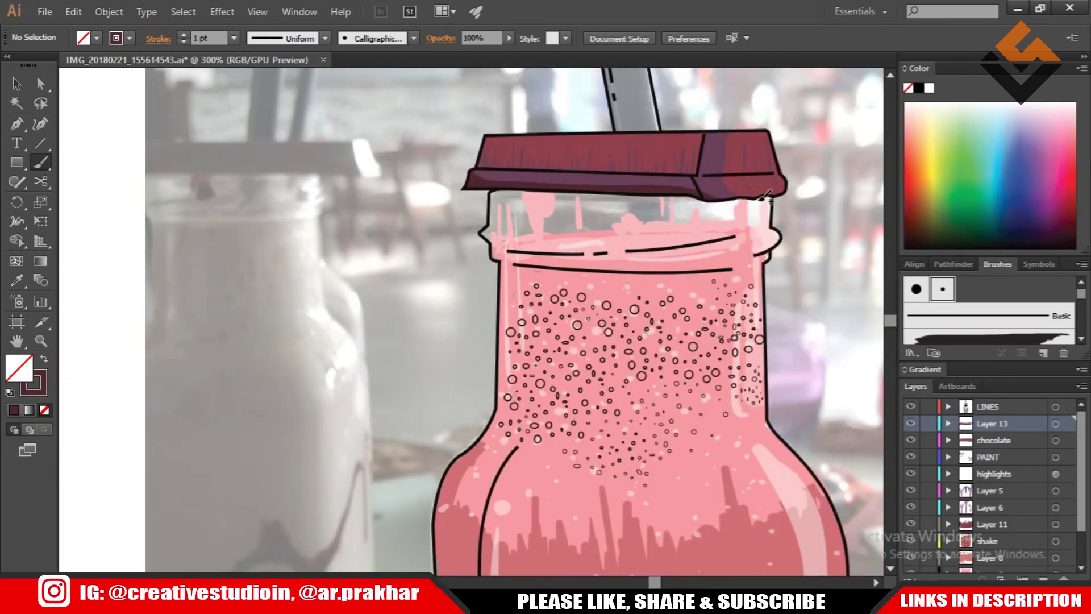
key("ctrl+minus")
key("ctrl+minus")
key("ctrl+minus")
scroll(511, 318, "up", 1)
key("ctrl+minus")
Pick the pink swatch and resize the brush, leaving existing strokes unchanged
key("ctrl+plus")
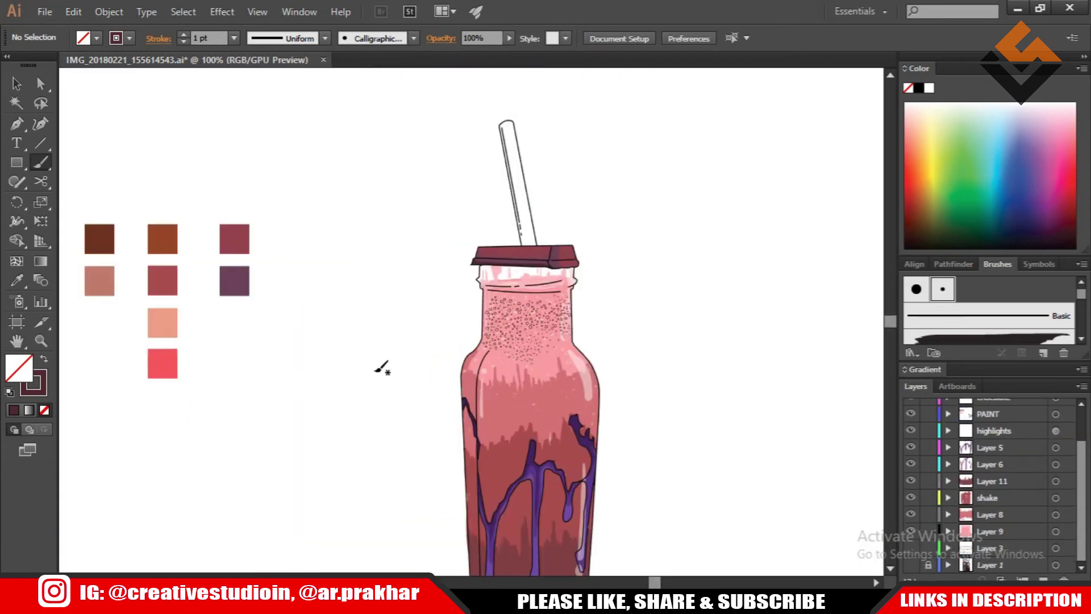
key("i")
left_click(149, 362)
key("ctrl+plus")
double_click(942, 288)
left_click(633, 439)
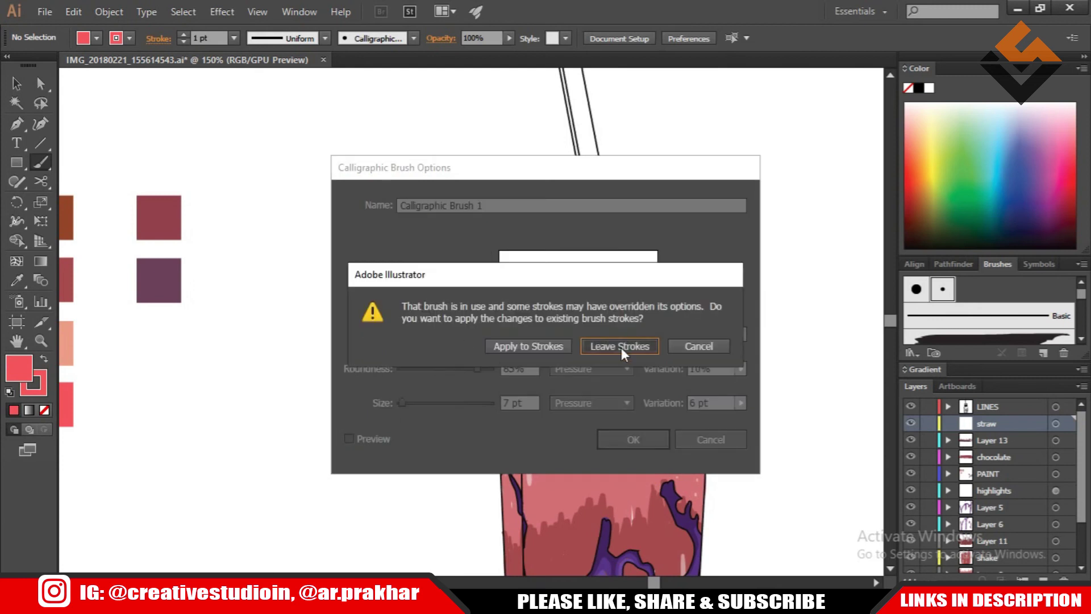
left_click(621, 347)
key("ctrl+plus")
Paint the straw pink-red from its top down to the chocolate lid
mouse_move(408, 116)
left_mouse_down()
mouse_move(415, 157)
mouse_move(425, 117)
mouse_move(423, 267)
left_mouse_up()
mouse_move(409, 142)
left_mouse_down()
mouse_move(443, 330)
mouse_move(429, 141)
left_mouse_up()
mouse_move(436, 318)
left_mouse_down()
mouse_move(450, 419)
mouse_move(459, 294)
mouse_move(458, 472)
left_mouse_up()
left_click_drag(449, 424, 483, 491)
left_click_drag(463, 323, 472, 483)
key("v")
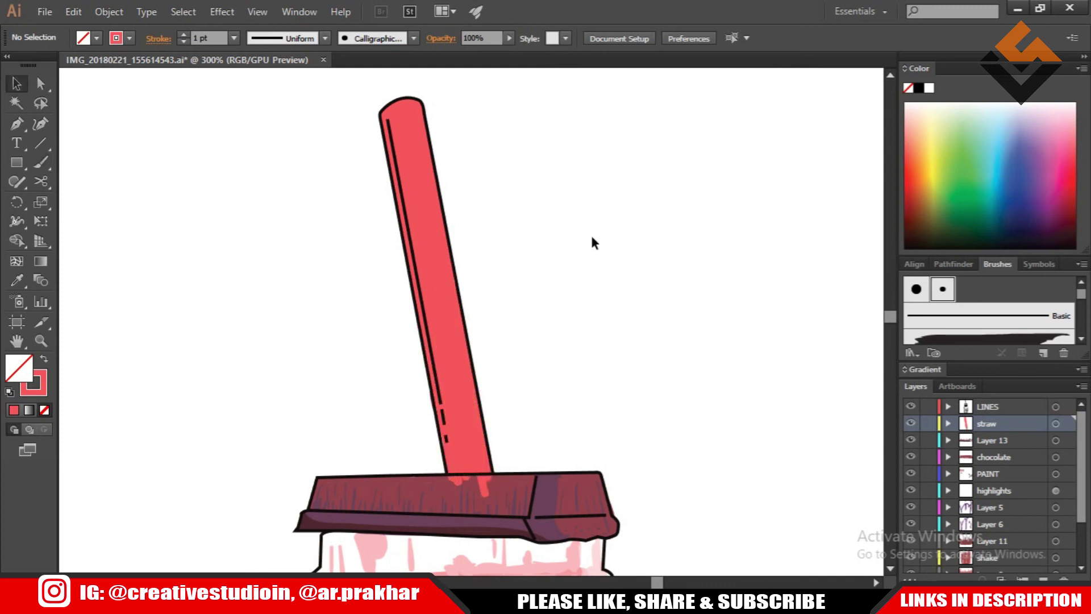
key("ctrl+minus")
key("ctrl+minus")
key("ctrl+minus")
Confirm the lighter pink as the Paintbrush stroke colour
double_click(35, 384)
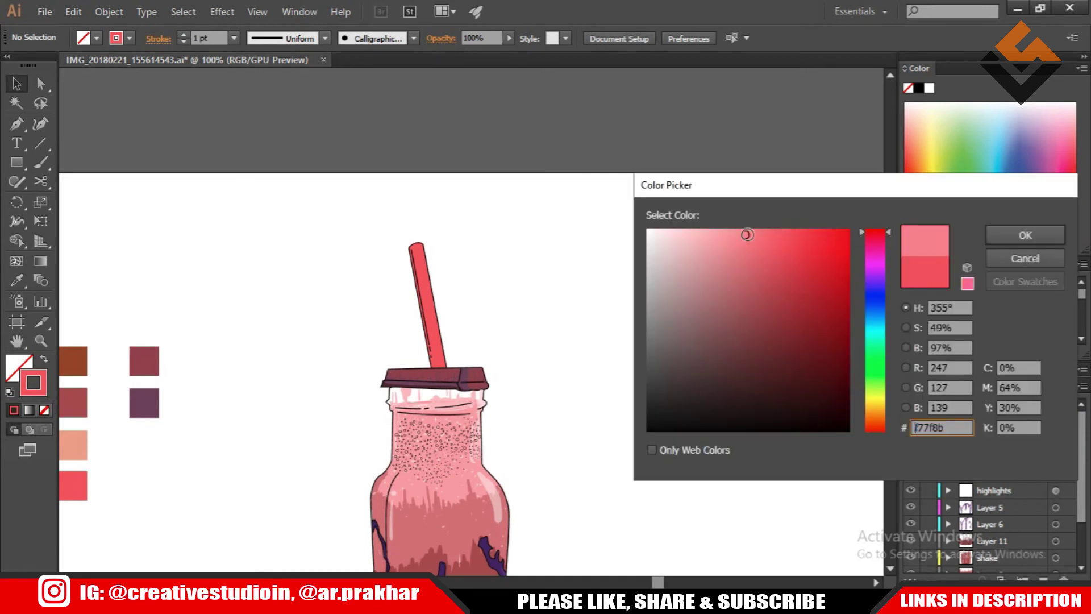
key("Return")
key("ctrl+plus")
key("b")
key("ctrl+plus")
key("ctrl+plus")
key("ctrl+plus")
Brush light pink over the straw's top, lower section and remaining red paint
left_click_drag(431, 186, 438, 224)
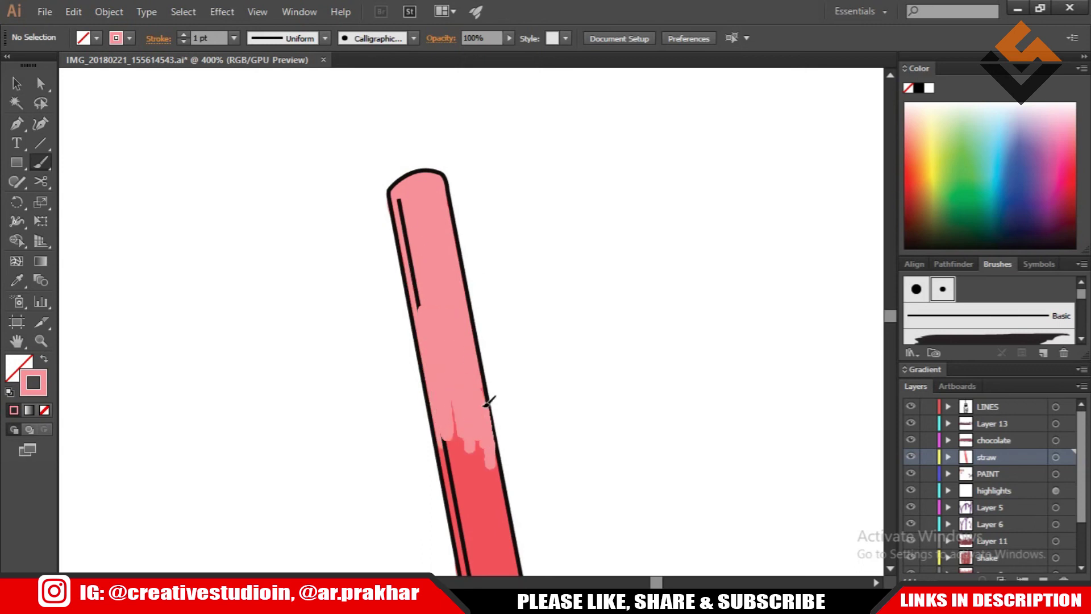
scroll(568, 392, "down", 5)
mouse_move(457, 392)
left_mouse_down()
mouse_move(465, 279)
mouse_move(529, 505)
left_mouse_up()
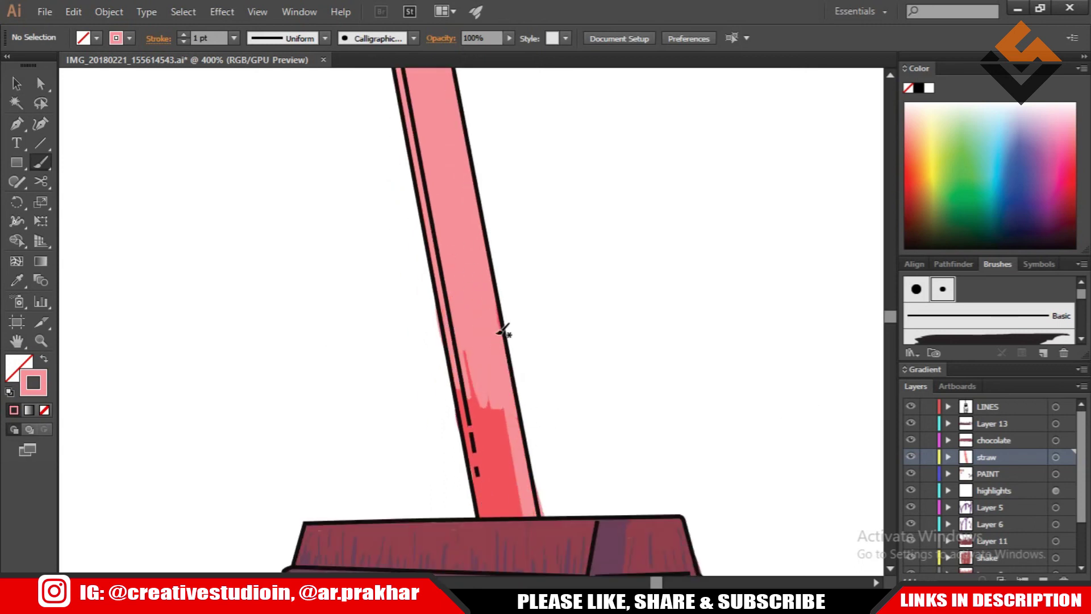
scroll(197, 402, "down", 3)
scroll(295, 359, "up", 3)
left_click_drag(335, 256, 397, 421)
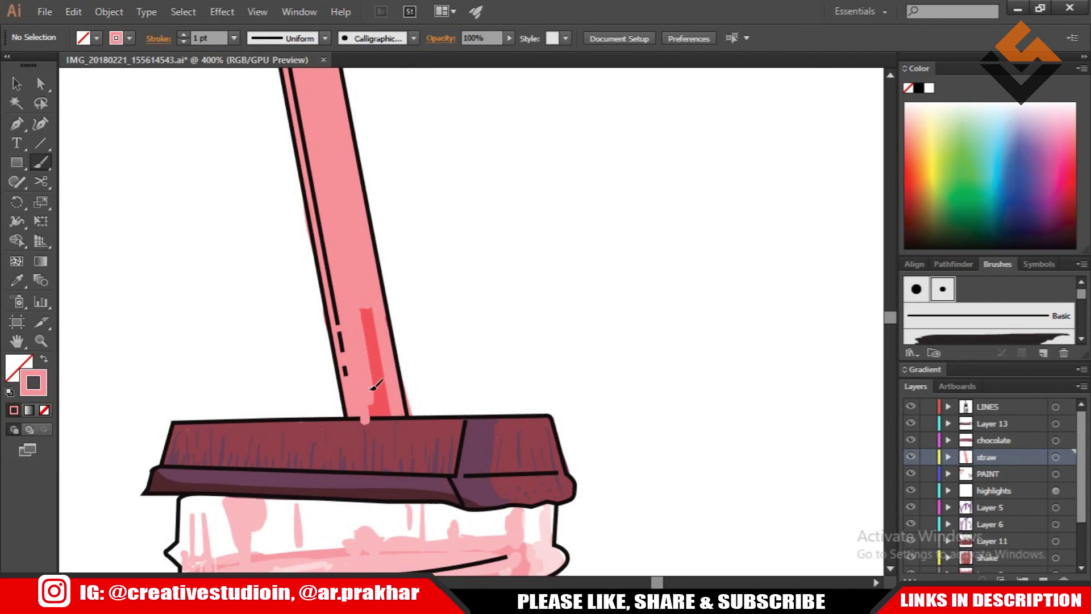
key("ctrl+minus")
key("ctrl+minus")
Recheck the stroke colour and switch to an even lighter pink
double_click(33, 383)
left_click(1018, 233)
scroll(500, 205, "up", 1)
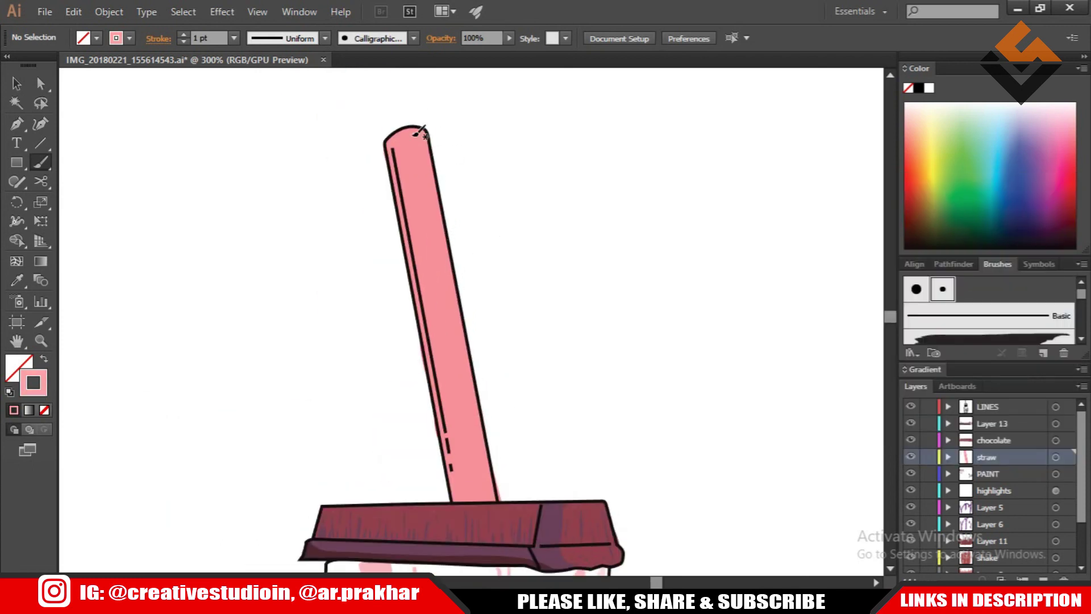
double_click(33, 382)
left_click(1023, 235)
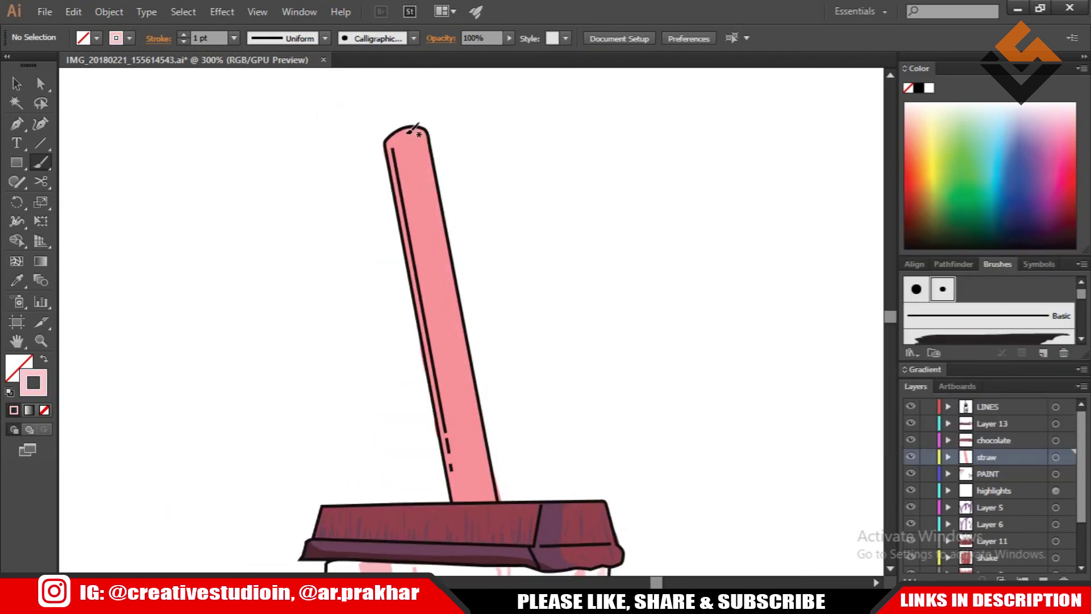
scroll(505, 336, "down", 4)
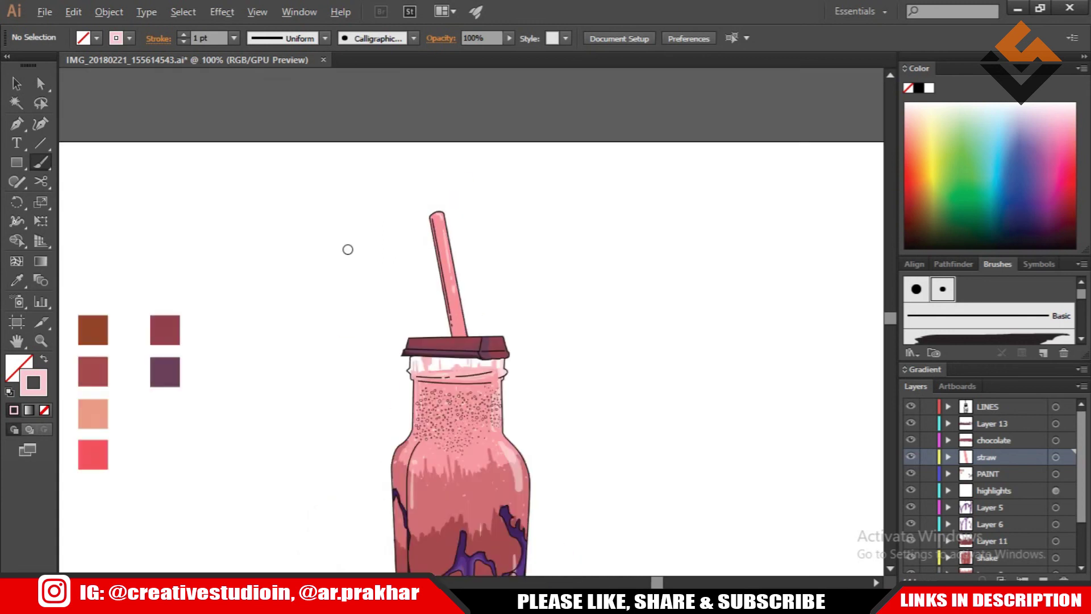
Delete the selected artwork and rename the layer to 'base'
key("v")
left_click_drag(319, 383, 213, 252)
key("Delete")
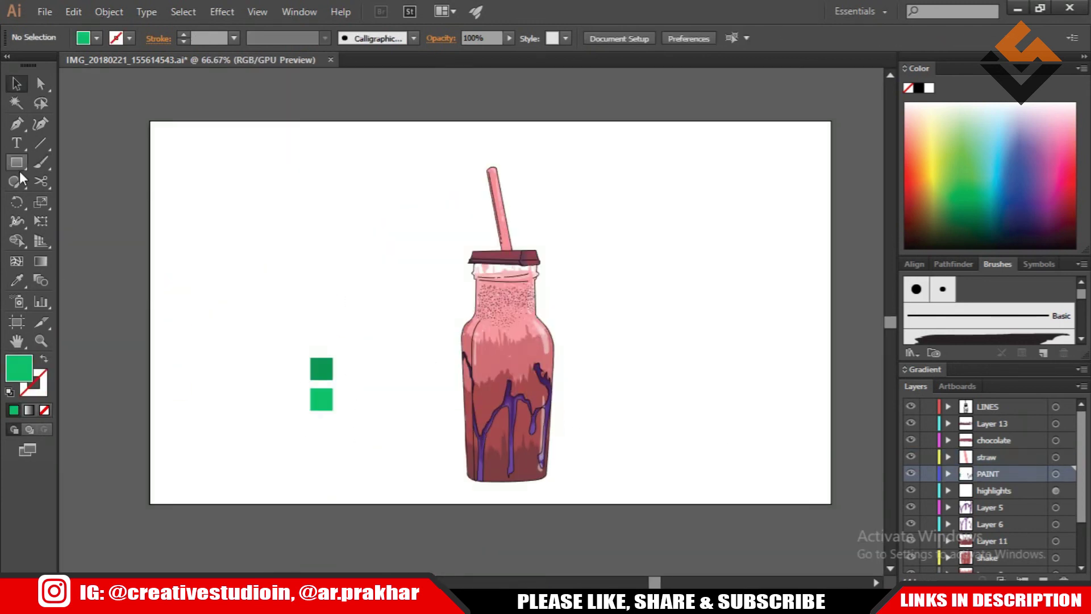
scroll(1048, 516, "down", 3)
key("super+space")
type("base")
key("Return")
Draw a wide ellipse and move it up beneath the bottle
left_click_drag(438, 468, 760, 531)
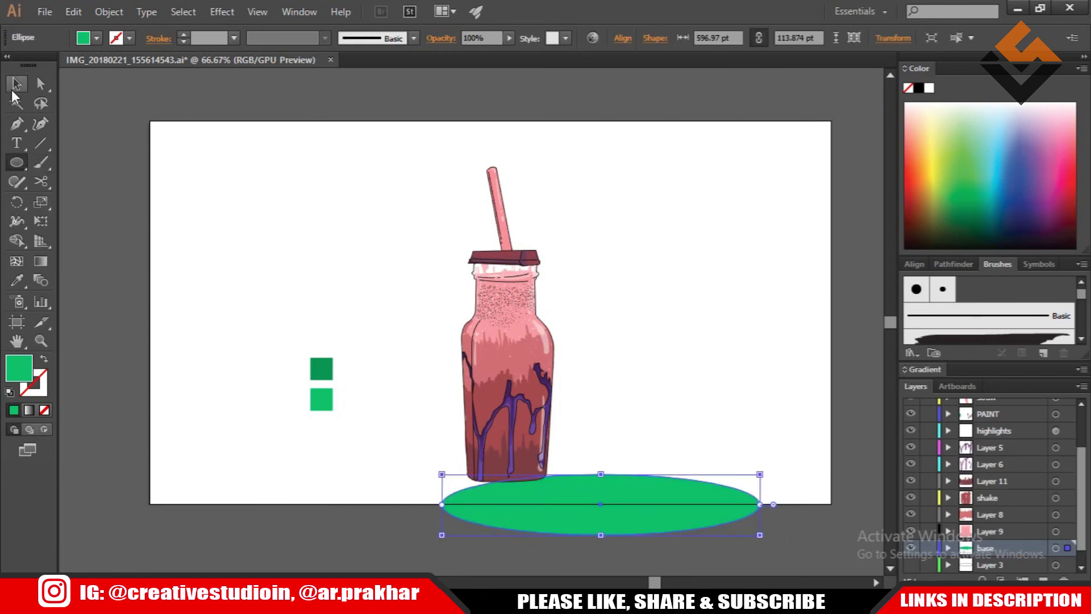
key("v")
left_click_drag(652, 489, 559, 456)
left_click(398, 146)
left_click_drag(398, 146, 591, 459)
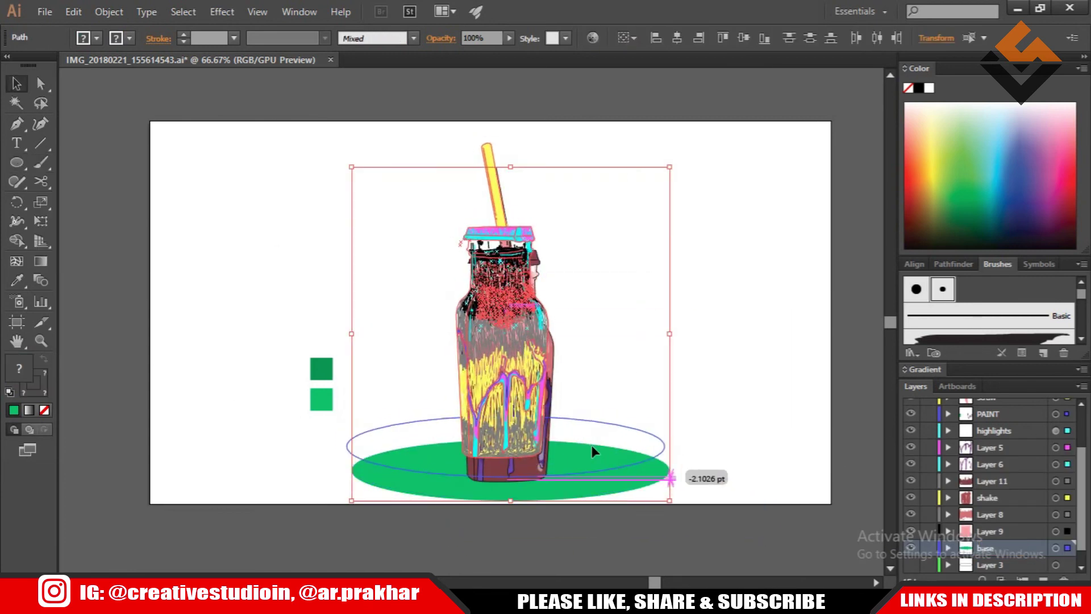
left_click(678, 430)
key("ctrl+plus")
Colour the ellipse dark green, then paste a bright green copy in front
left_click(285, 402)
left_click_drag(366, 455, 370, 461)
left_click(179, 312)
left_click(74, 11)
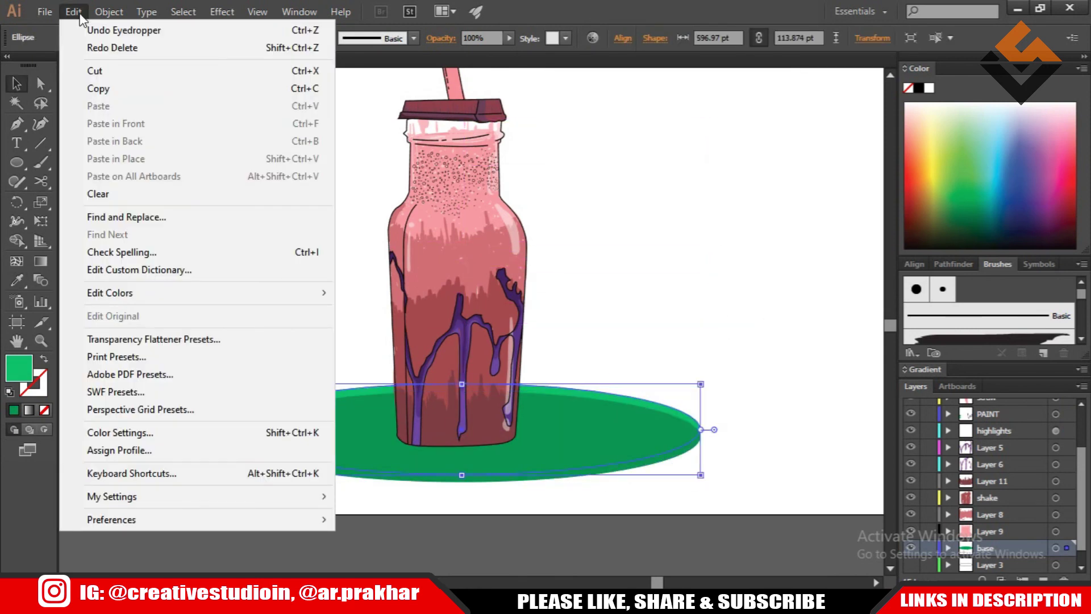
key("ctrl+f")
Create Layer 16 for highlights and set the fill colour to white
left_click(769, 443)
key("ctrl+minus")
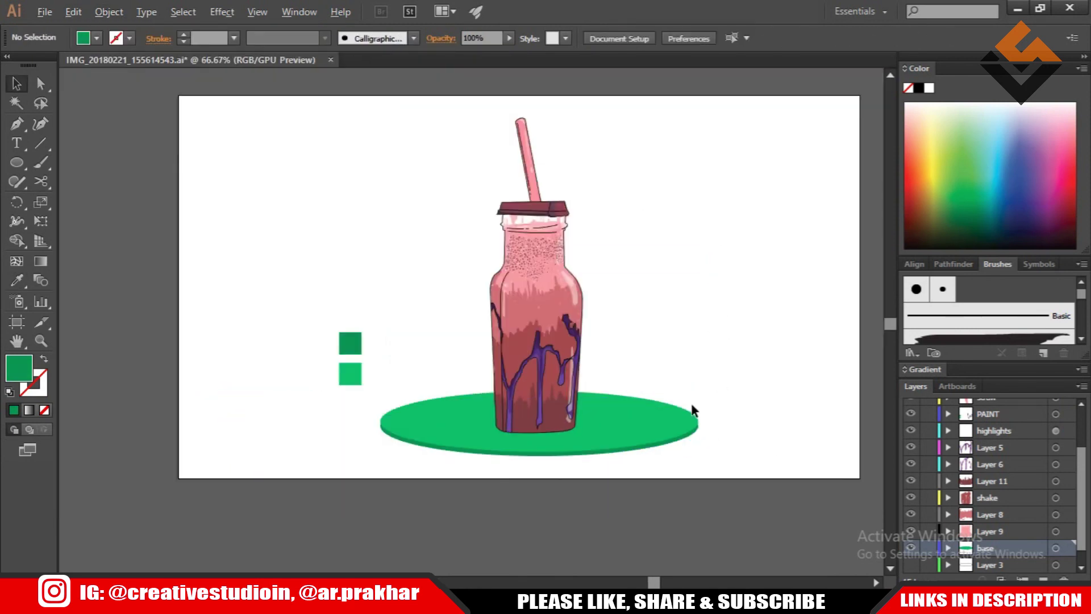
key("ctrl+plus")
double_click(18, 368)
key("Return")
Adjust the Calligraphic brush options and paint a thin white highlight on the plate
key("b")
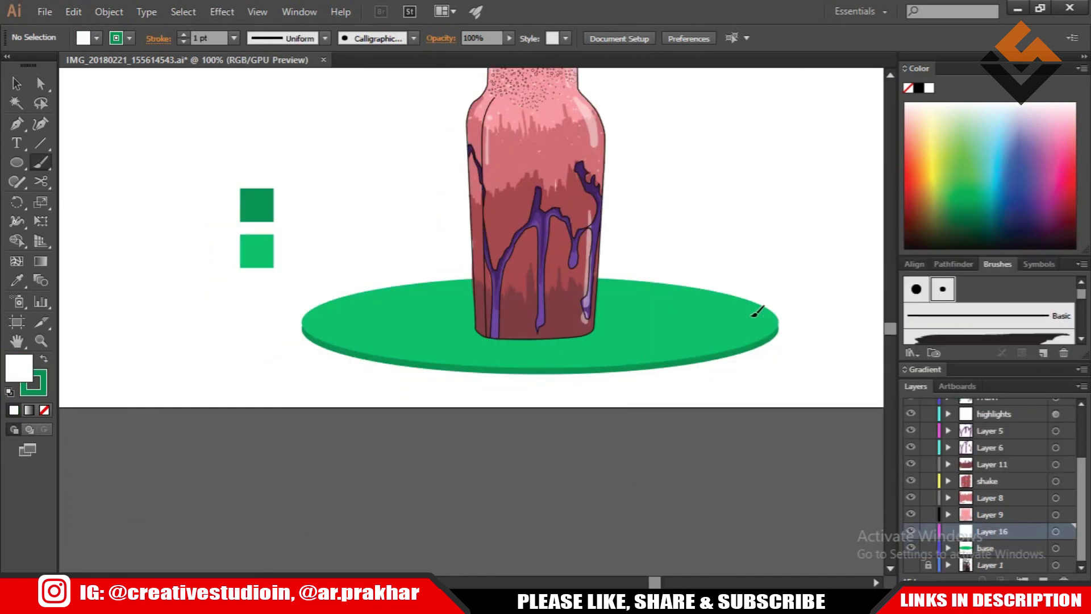
double_click(943, 289)
left_click(628, 438)
left_click(560, 346)
left_click_drag(755, 320, 710, 342)
Refine the brush settings and paint a white shine along the plate's right rim
double_click(942, 289)
left_click(628, 438)
left_click(642, 349)
key("ctrl+plus")
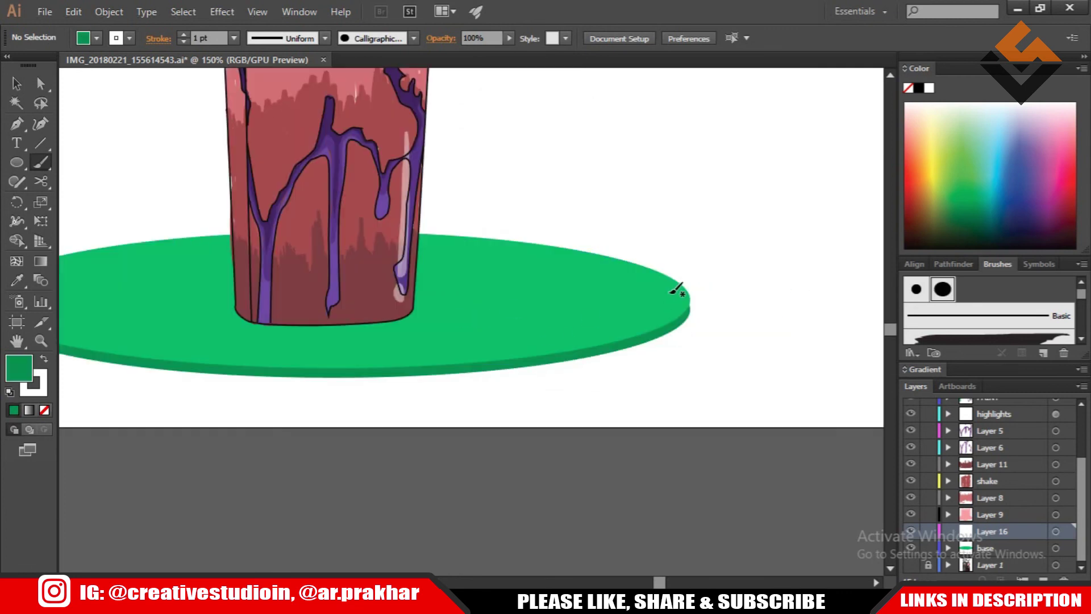
left_click_drag(671, 291, 504, 345)
Paint a white highlight stroke across the bottle neck
key("ctrl+minus")
key("ctrl+minus")
key("ctrl+plus")
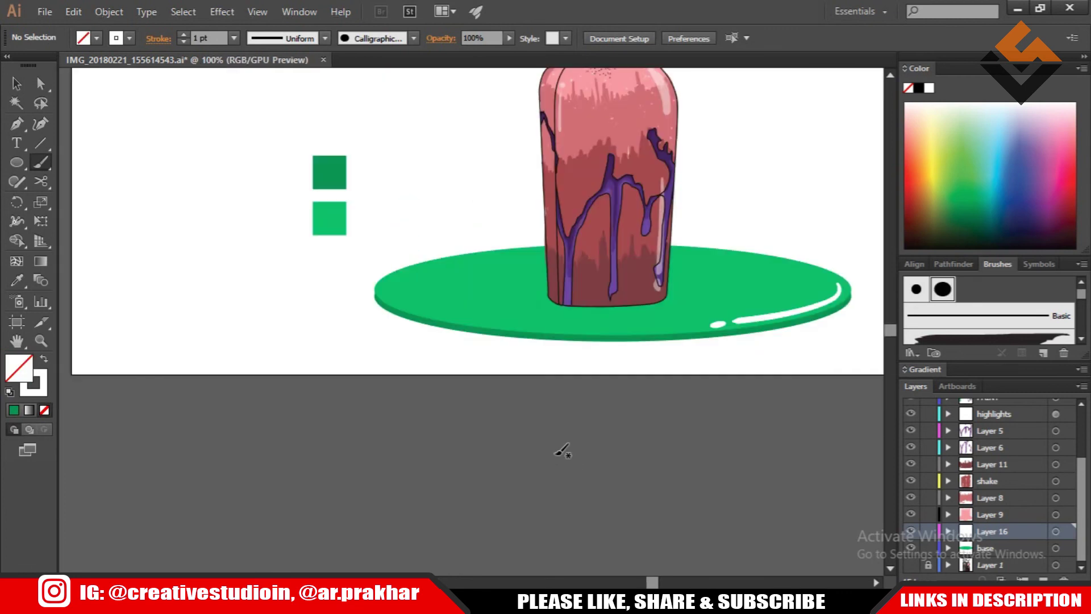
key("ctrl+minus")
left_click(1053, 530)
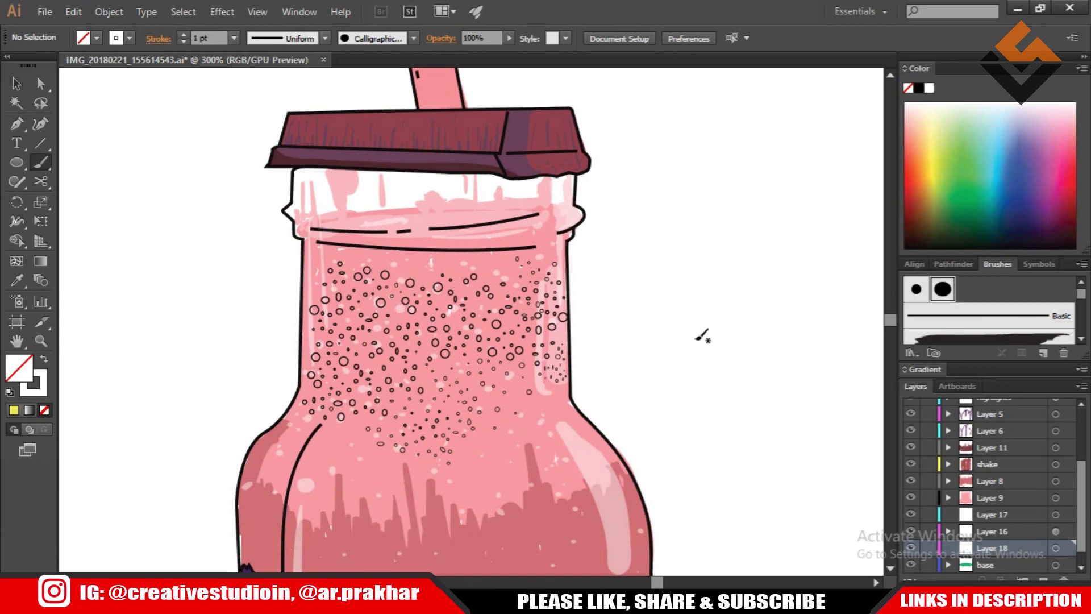
left_click_drag(408, 181, 532, 231)
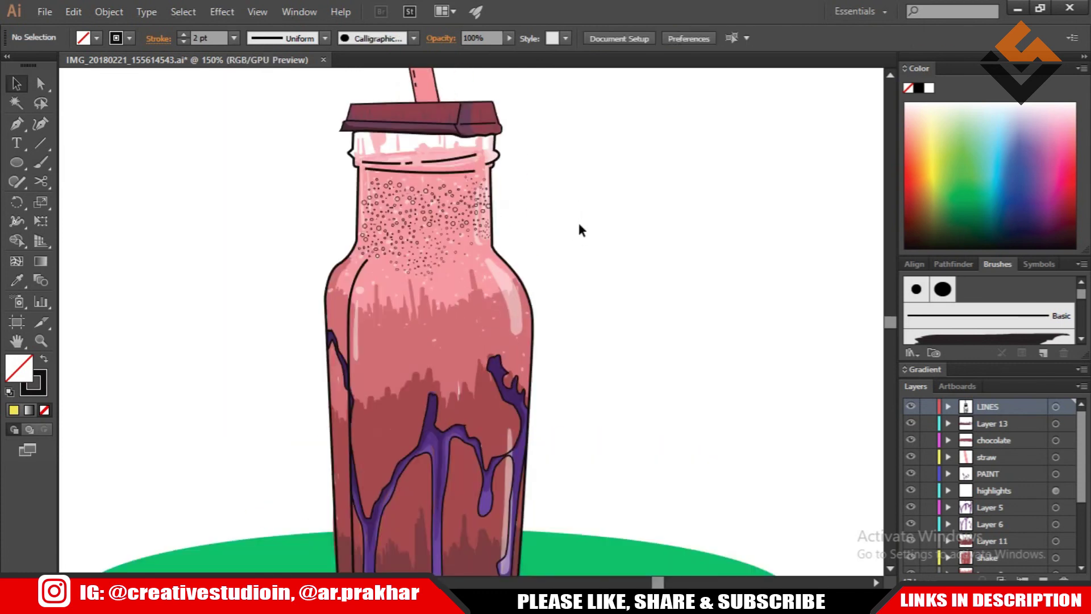
Set the green plate ellipse's stroke to black and zoom out to the artboard
left_click(383, 160)
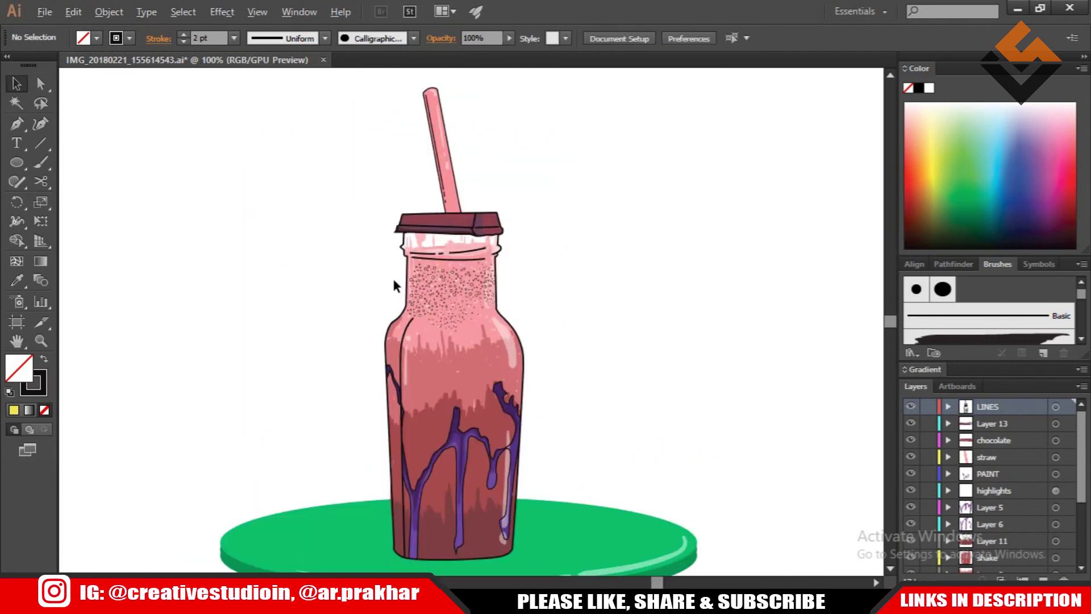
left_click(466, 112)
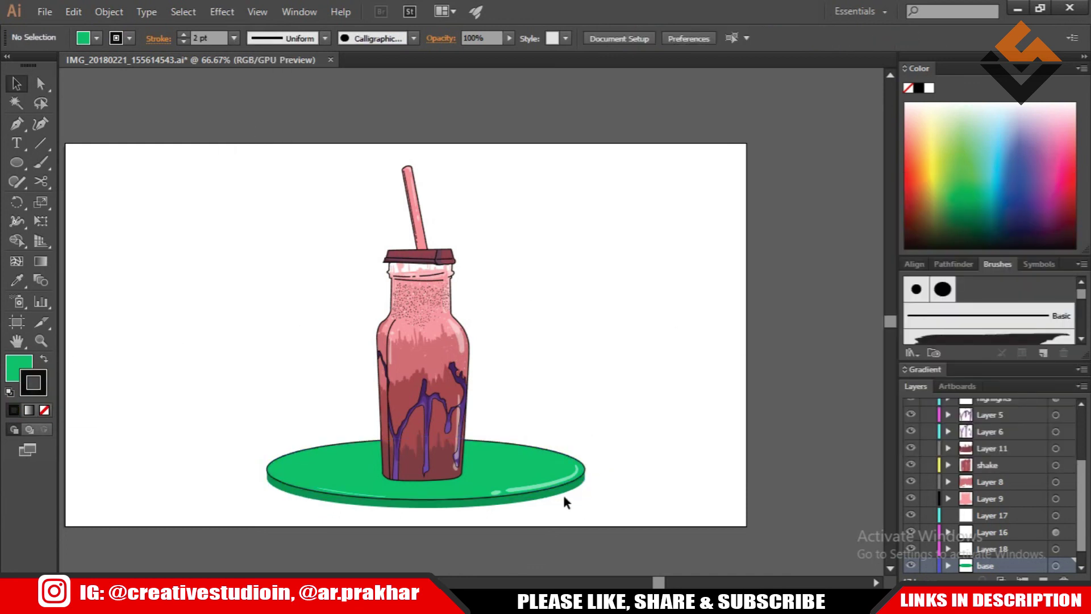
key("Return")
left_click(236, 217)
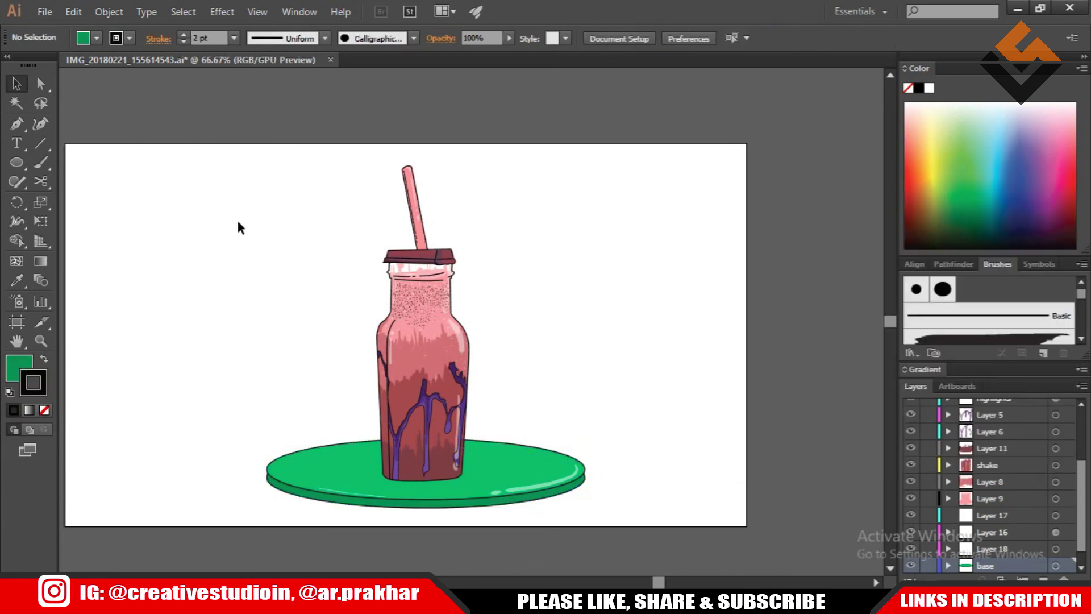
key("ctrl+1")
key("ctrl+minus")
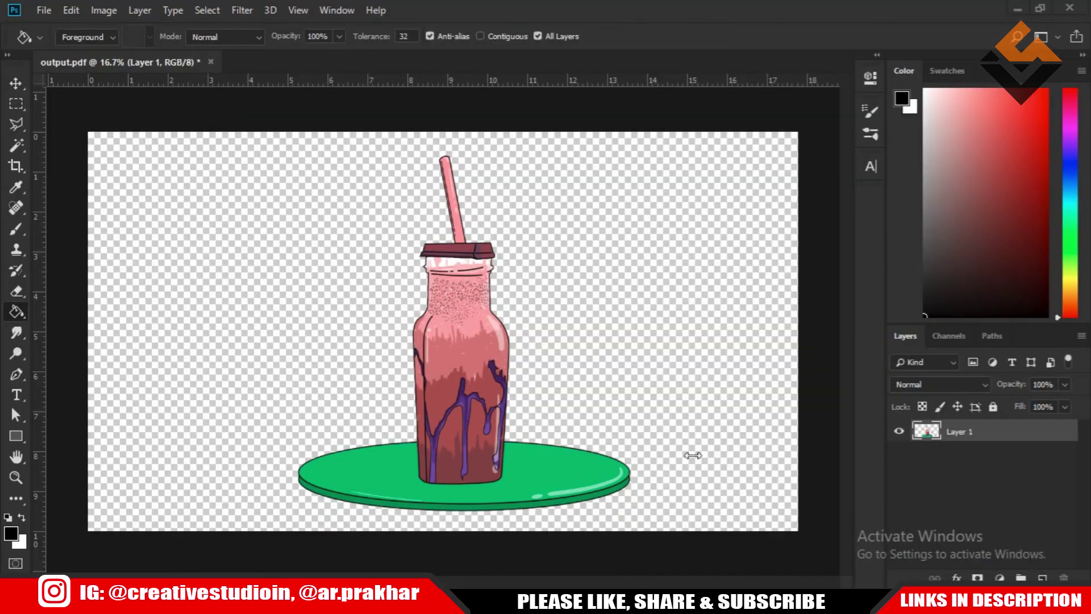
Commit the crop, then add a white-filled background layer and a new empty layer
key("c")
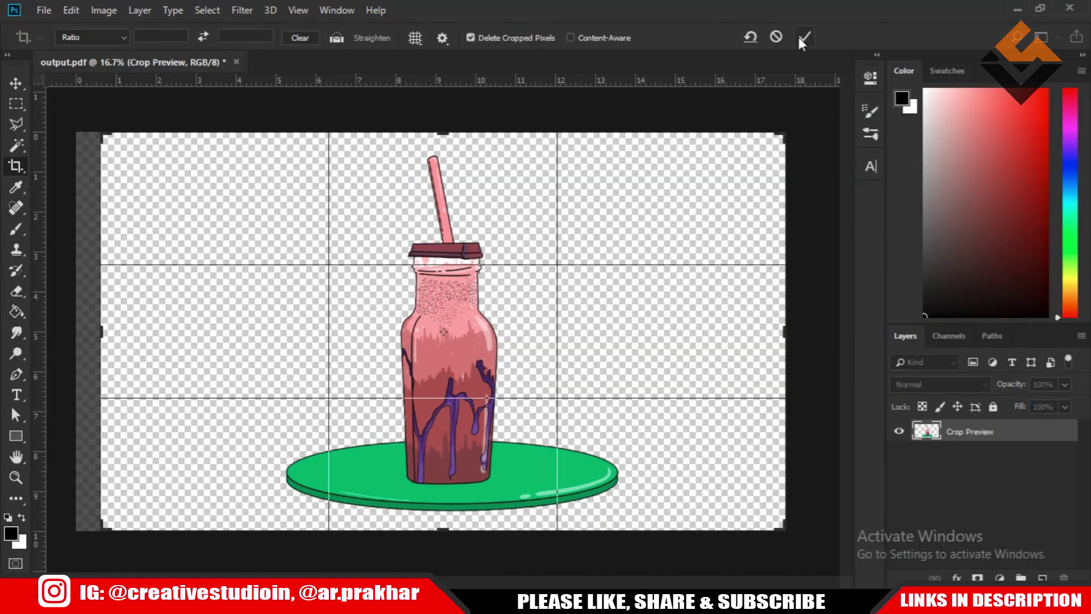
key("Return")
key("ctrl+shift+alt+n")
key("x")
key("alt+BackSpace")
key("ctrl+shift+alt+n")
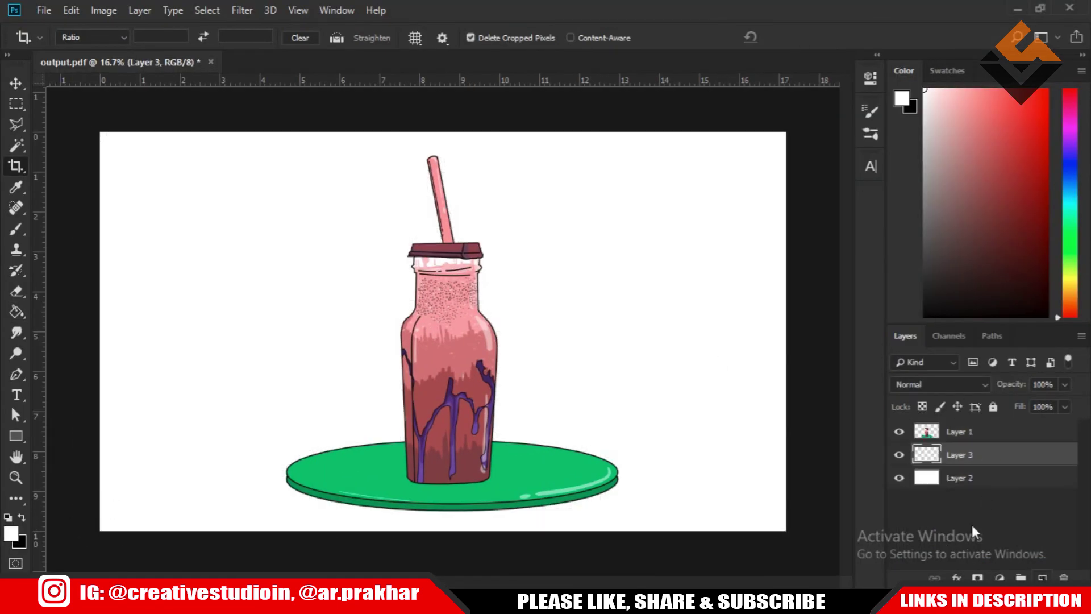
Draw an elliptical selection behind the bottle and fill it yellow
key("m")
left_click_drag(447, 361, 585, 482)
left_click(899, 432)
left_click(1057, 280)
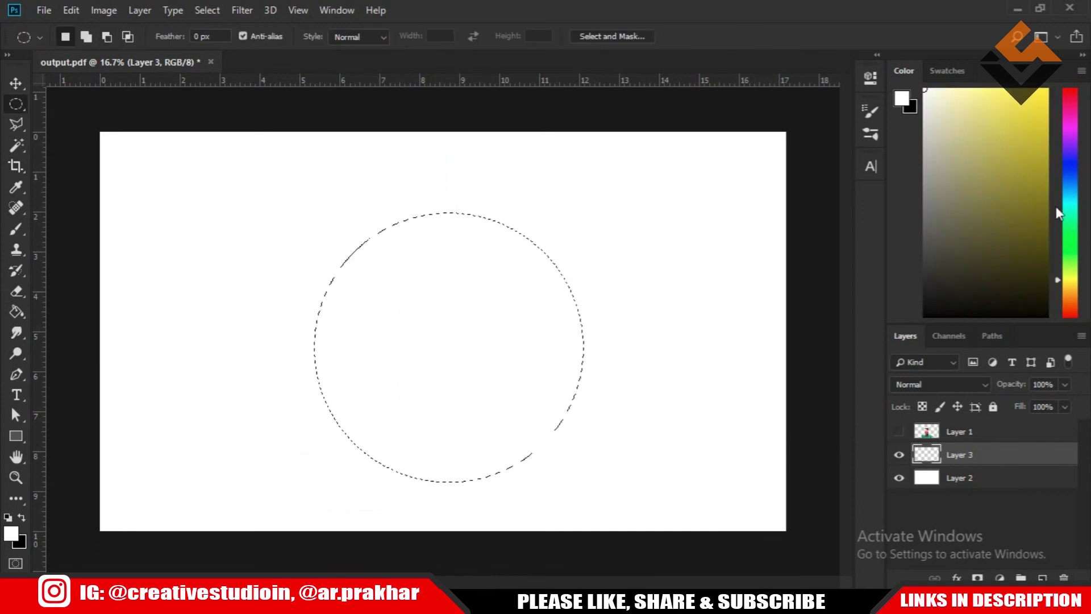
left_click(1035, 91)
key("g")
left_click(635, 340)
Show the drink layer again and centre the yellow circle behind the bottle
left_click(899, 431)
key("ctrl+d")
key("v")
left_click_drag(334, 343, 335, 345)
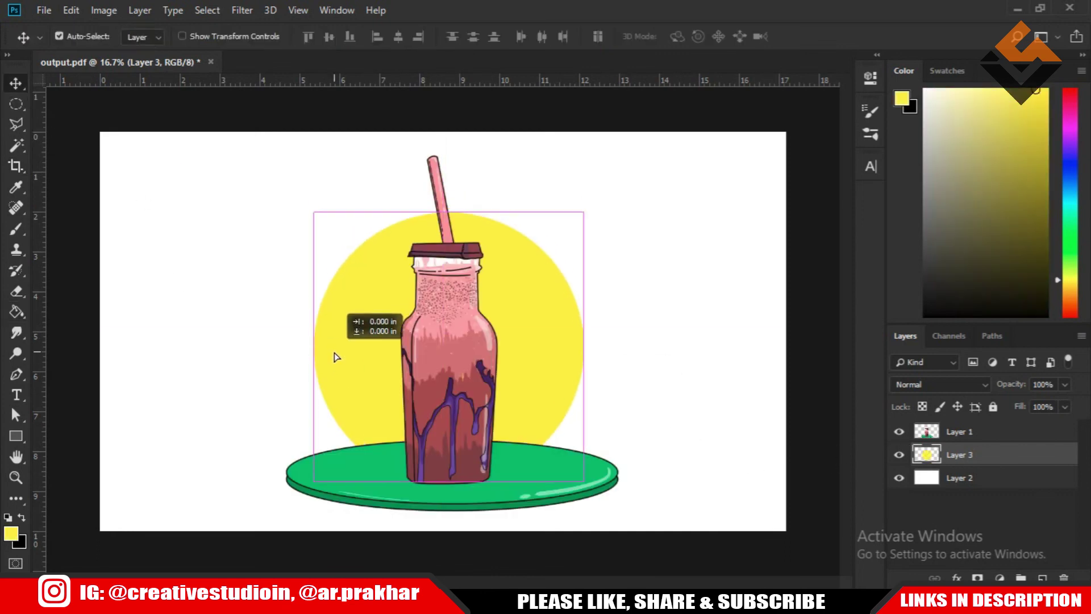
left_click(960, 478)
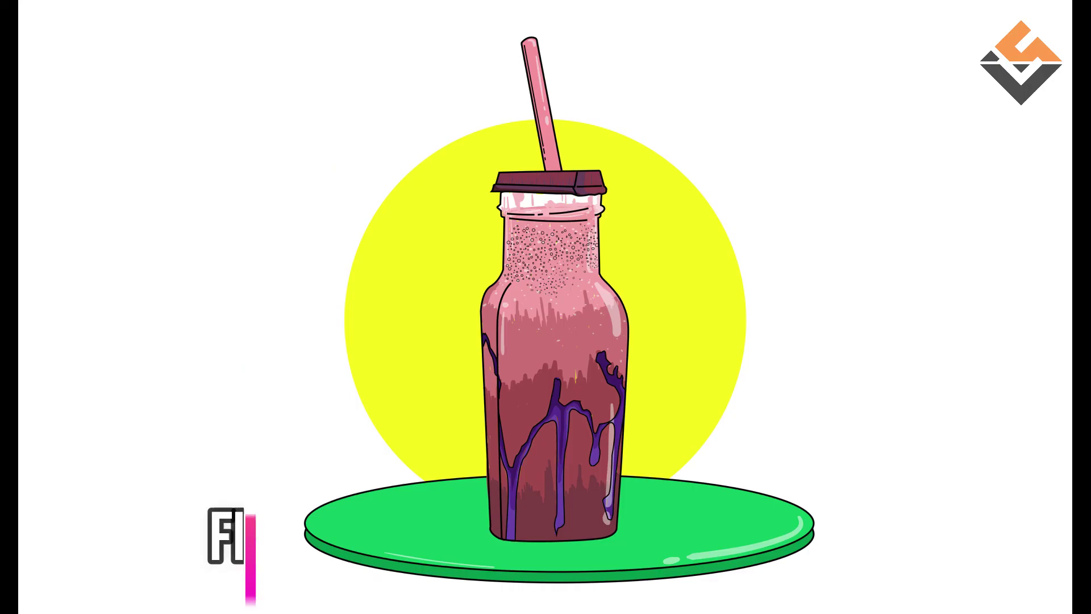